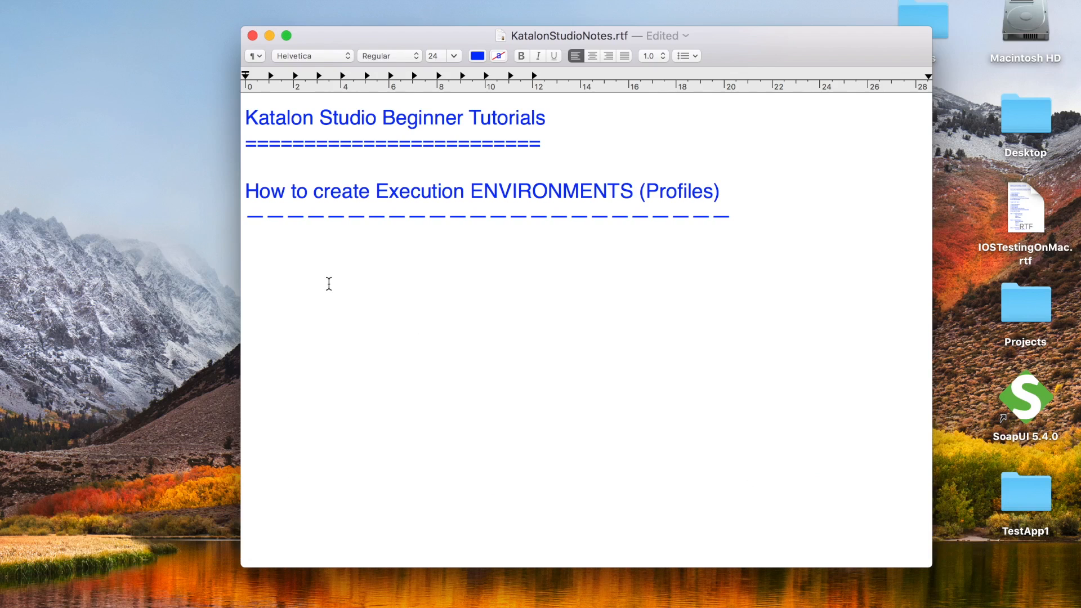
Paste the four-topic learning outline into the notes and highlight each topic line
type("Today we will learn:  1. How to create Environments (Profiles) 2. How to refer values from Profiles 3. How to set Environment during execution 4. Run and Validate")
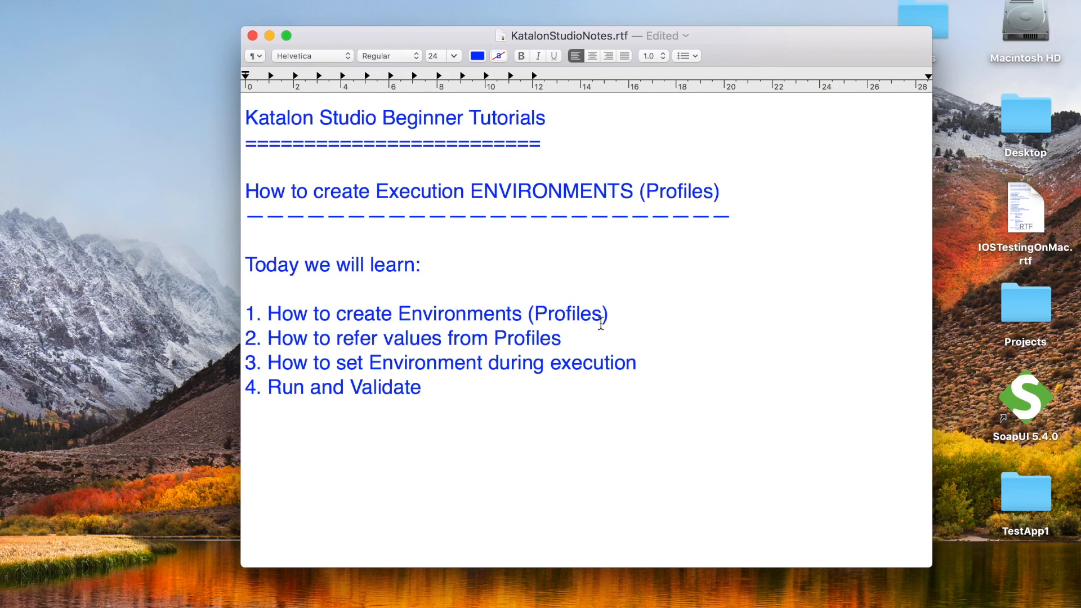
left_click_drag(282, 313, 613, 309)
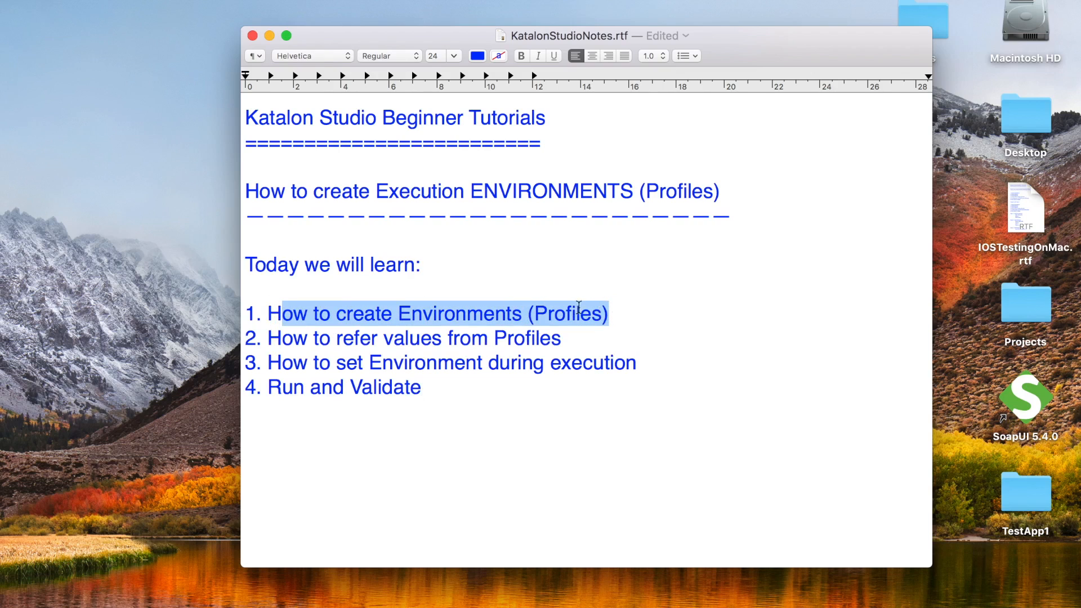
left_click_drag(269, 339, 567, 346)
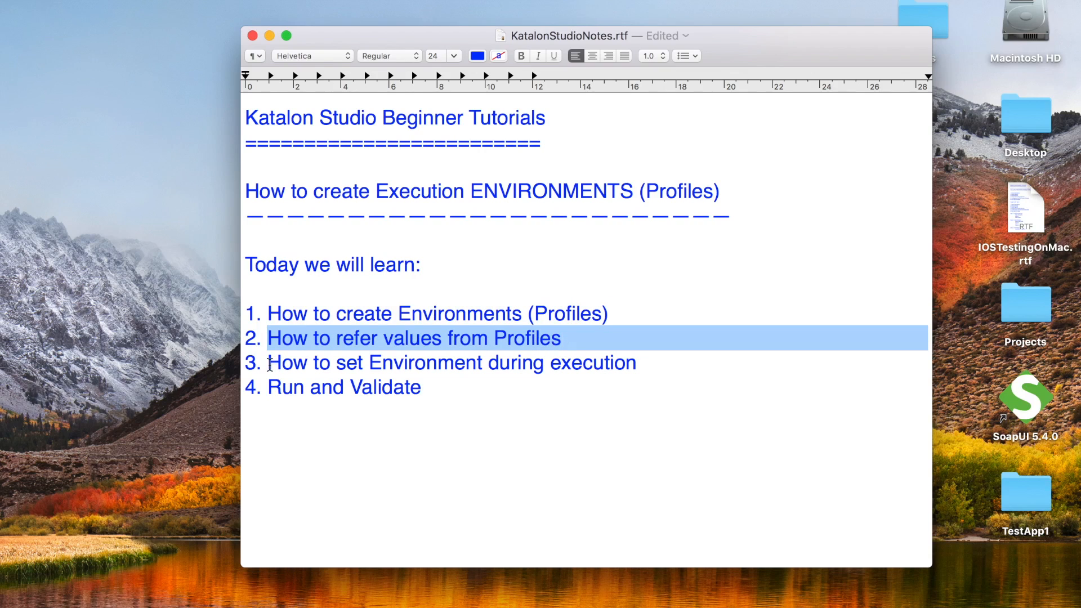
left_click_drag(270, 364, 632, 372)
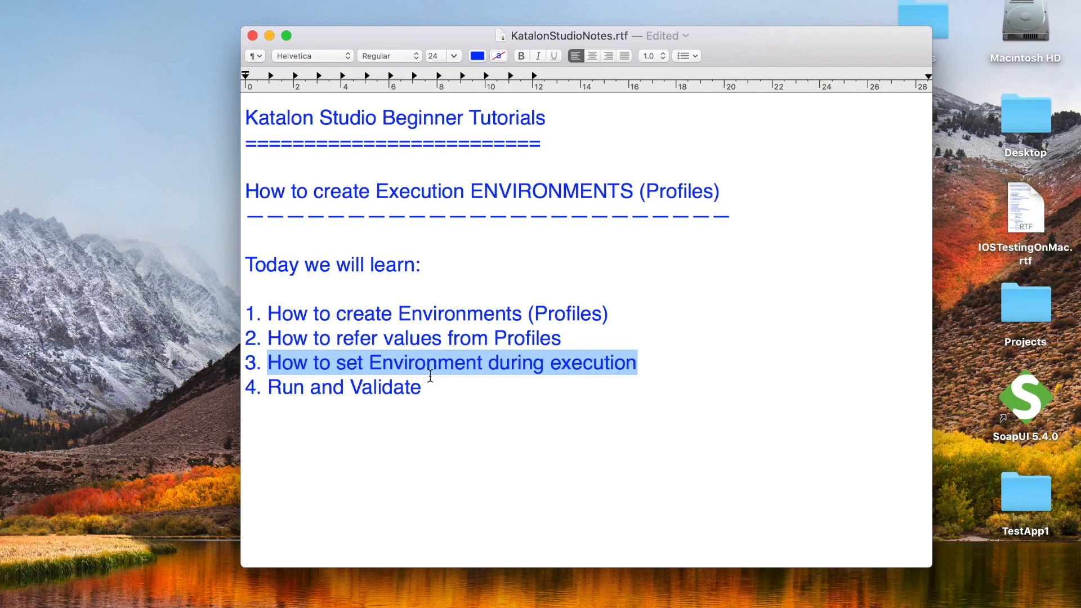
left_click_drag(423, 388, 254, 391)
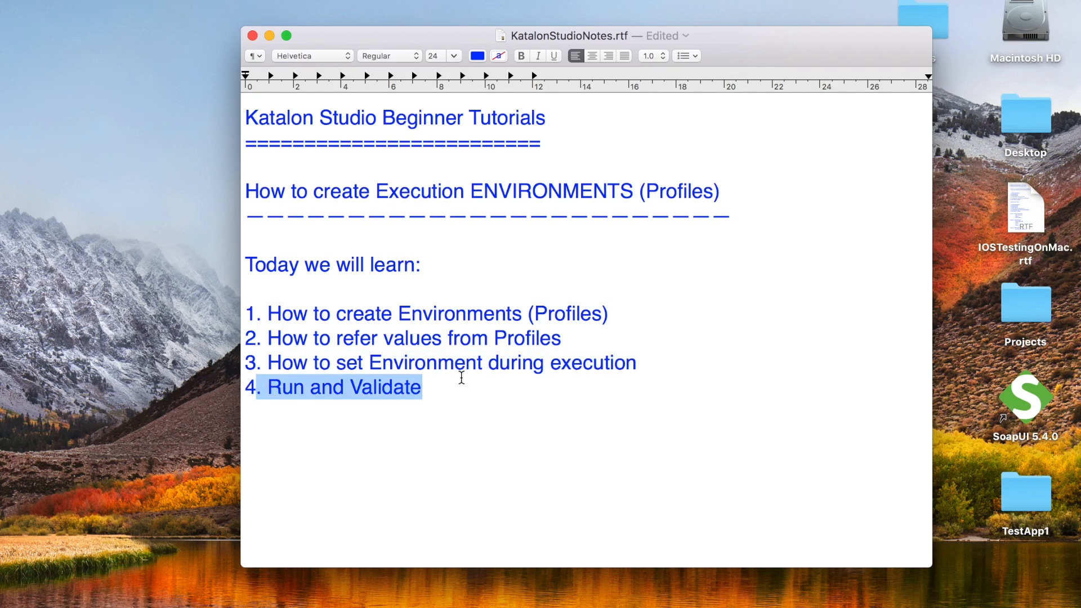
Add the line 'Step 1 : Create a test case in Katalon Studio' below the list
left_click(435, 399)
key("Return")
key("Return")
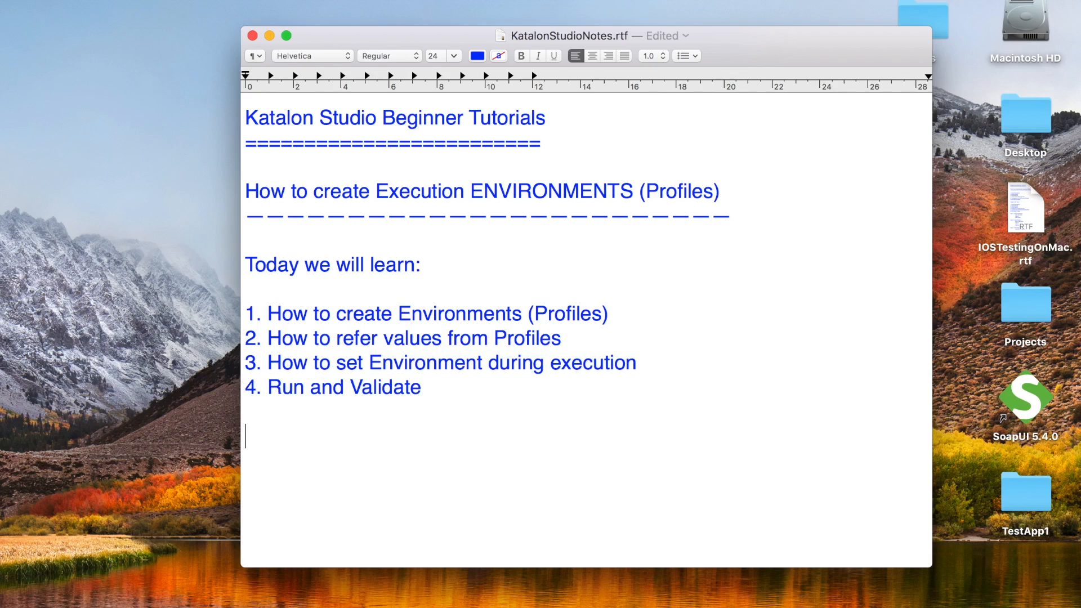
type("Step 1 : Create a te")
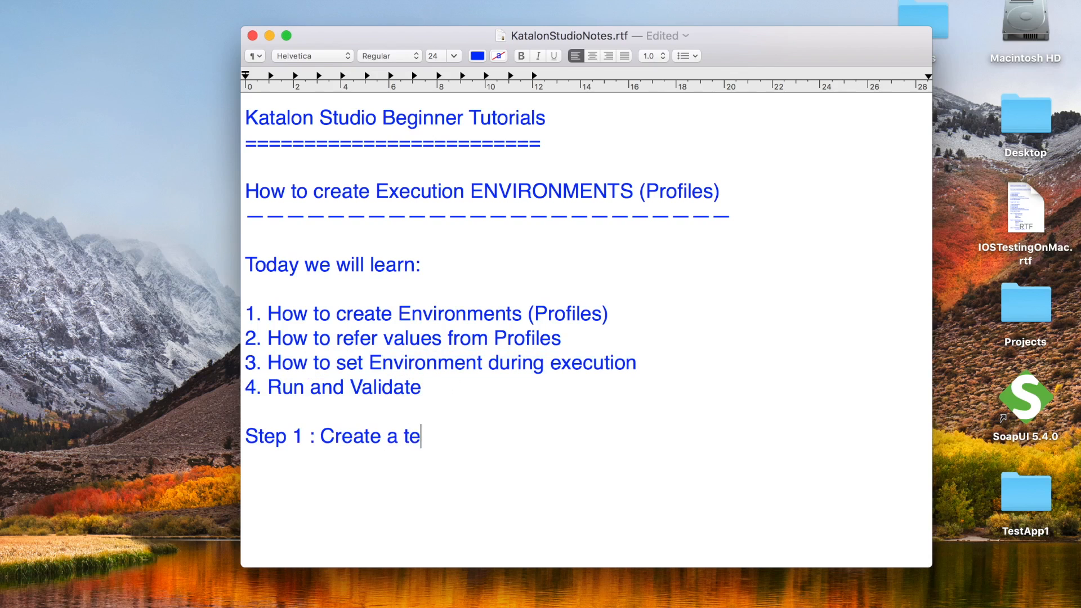
type("st case in k")
key("BackSpace")
type("Katalon ")
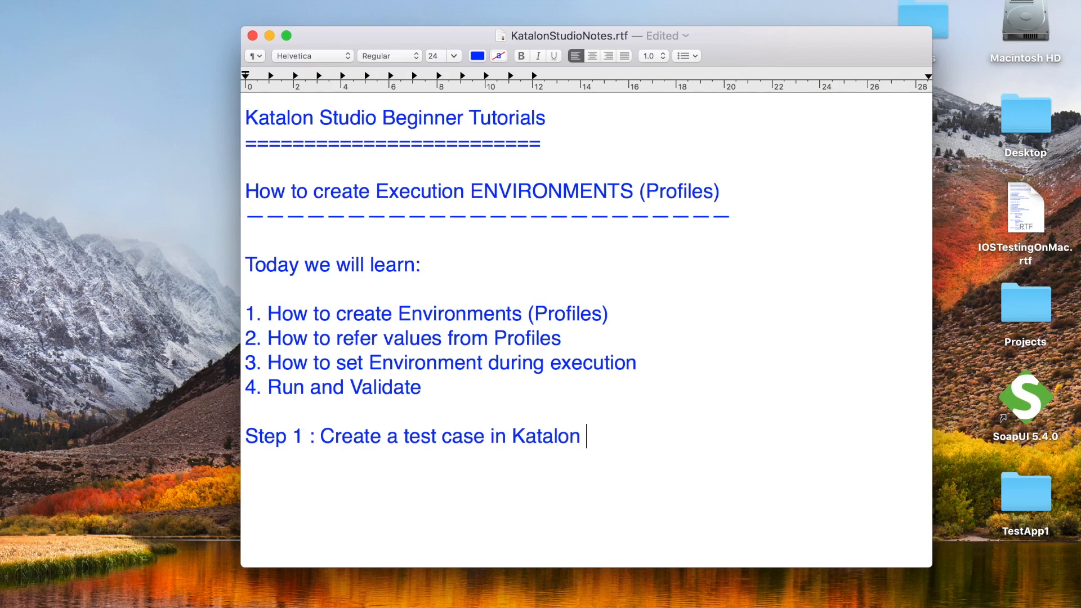
type("Studio")
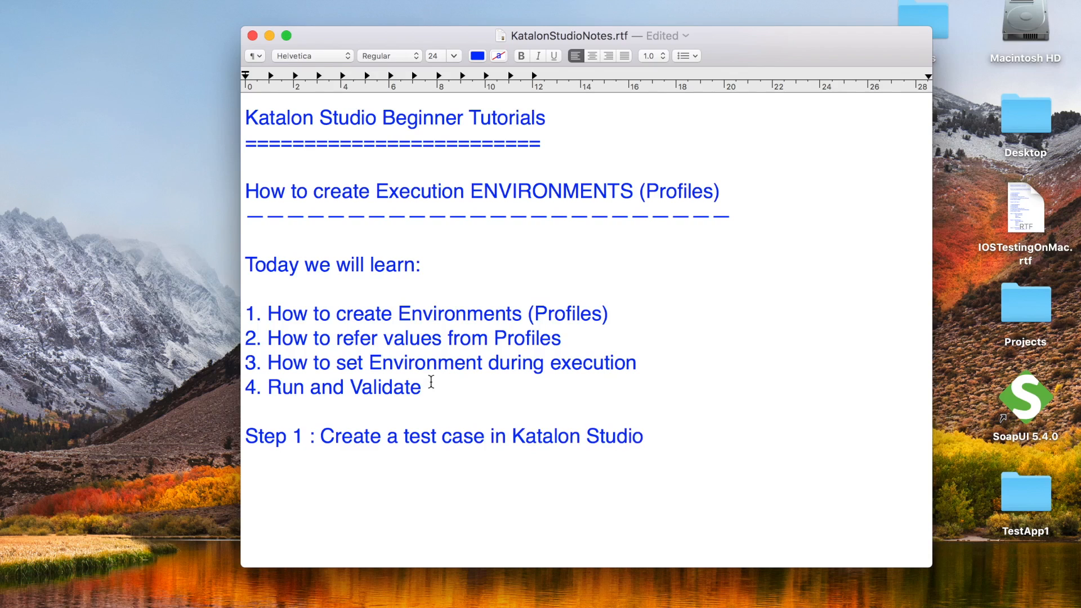
left_click(708, 596)
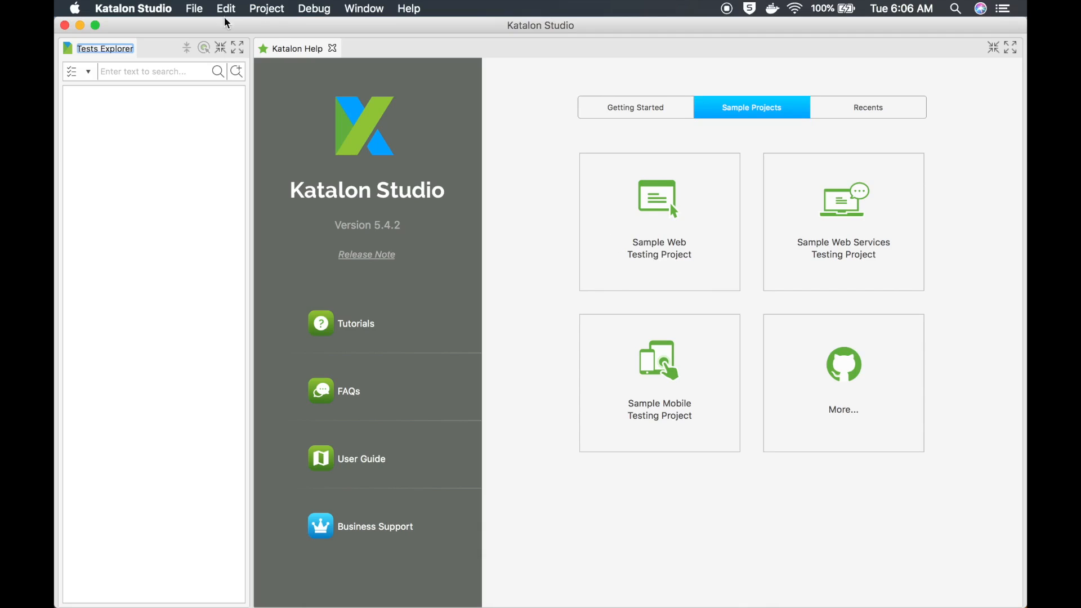
Create a new Katalon project named TestProjectDemo through File > New > Project
left_click(199, 11)
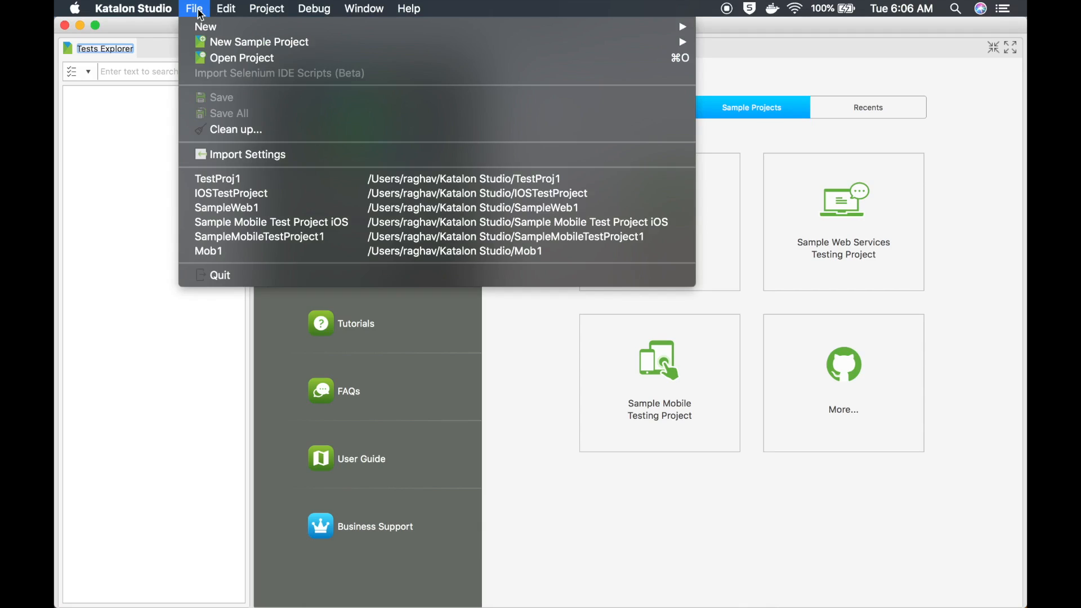
mouse_move(208, 26)
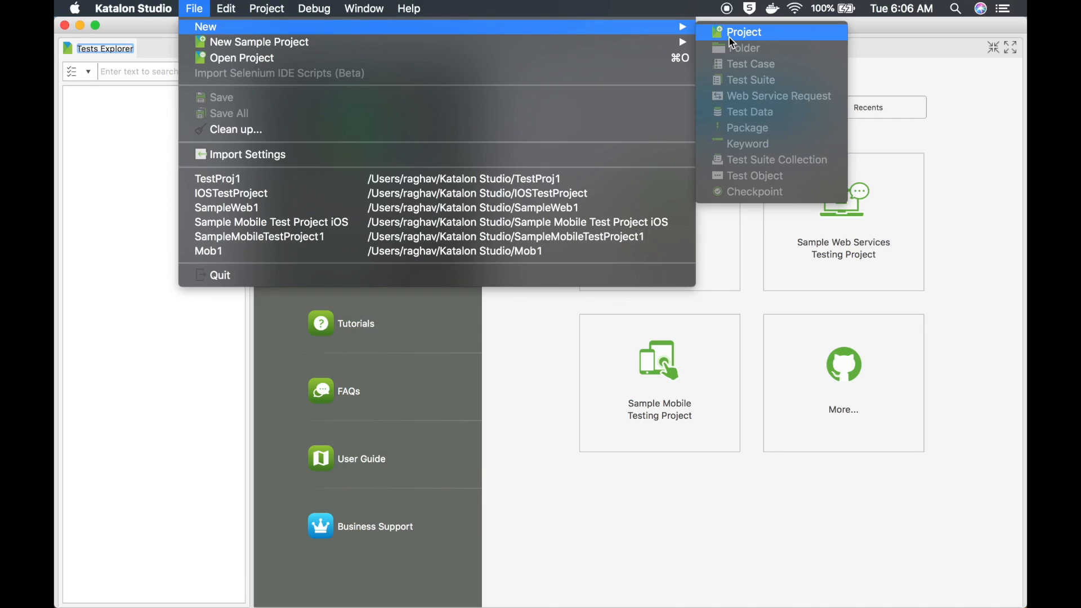
left_click(539, 72)
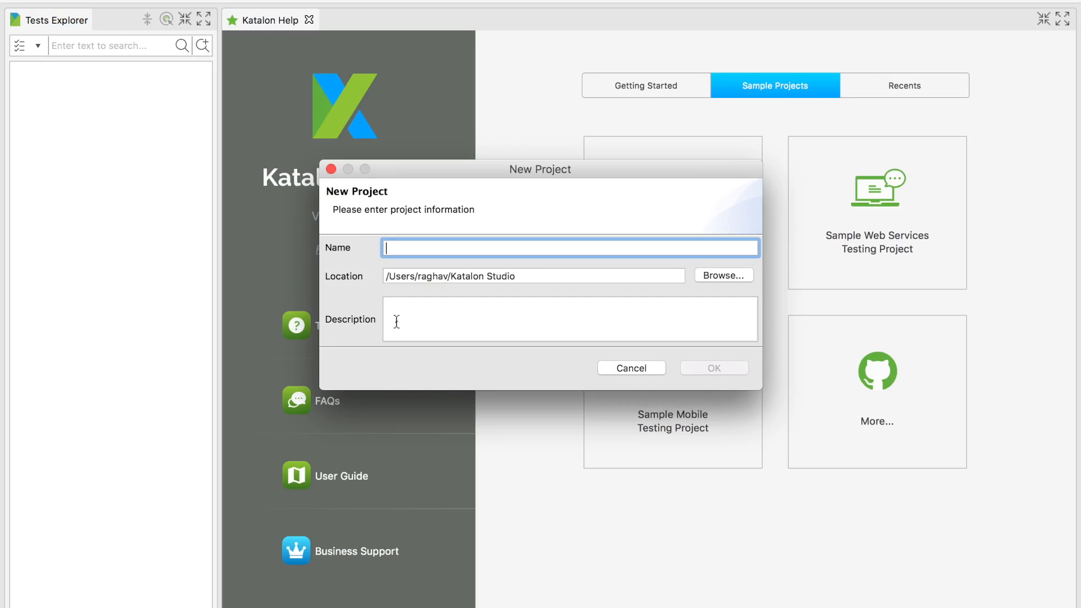
type("TestProje")
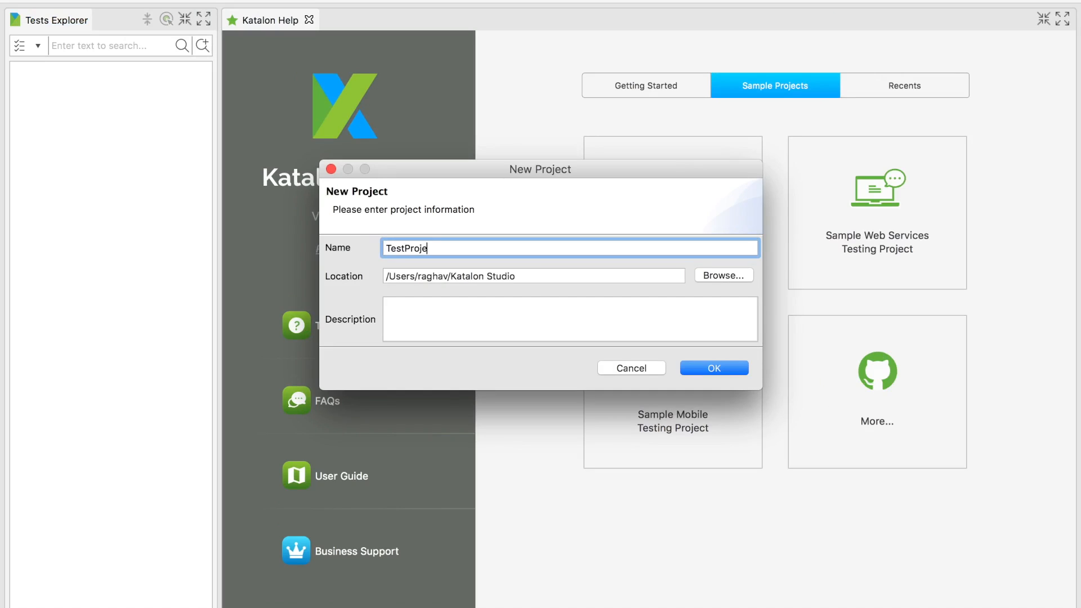
type("ctDemo")
left_click(739, 365)
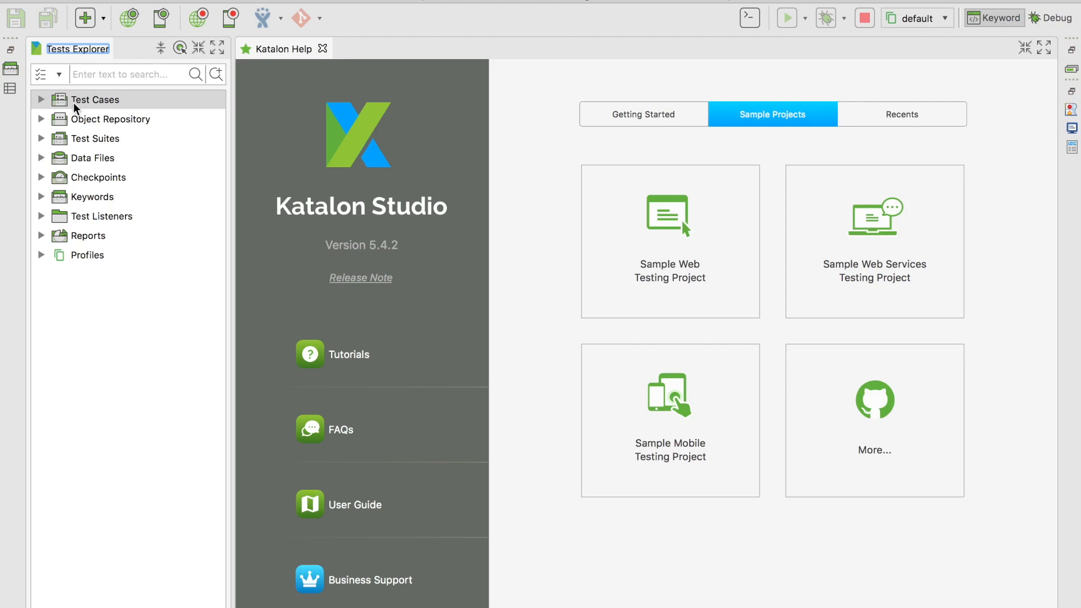
Create a new test case named Test1 in the Test Cases folder
left_click(75, 103)
right_click(73, 101)
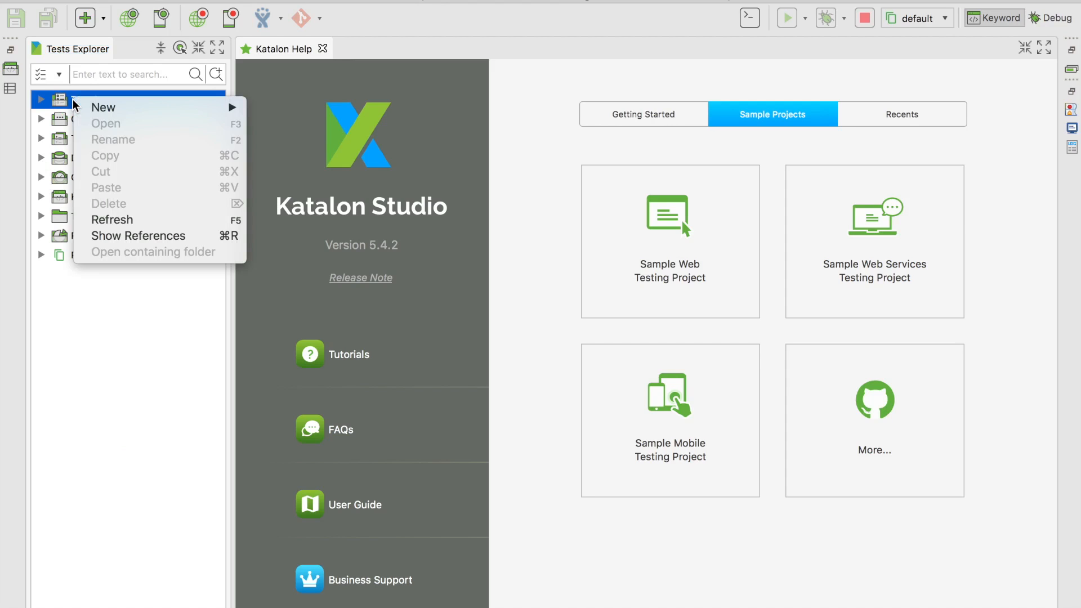
mouse_move(124, 107)
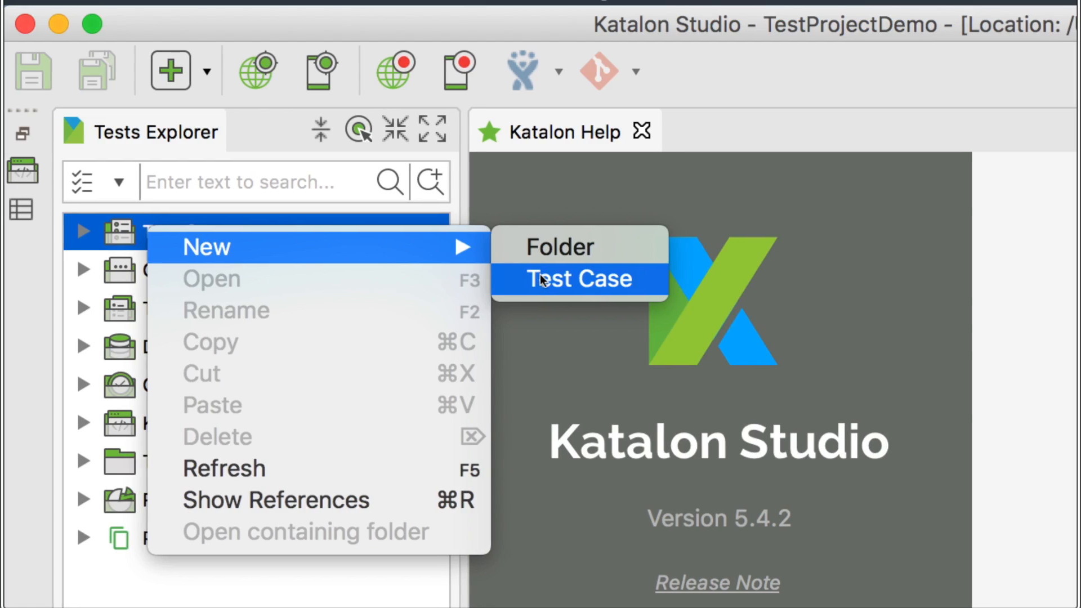
left_click(539, 279)
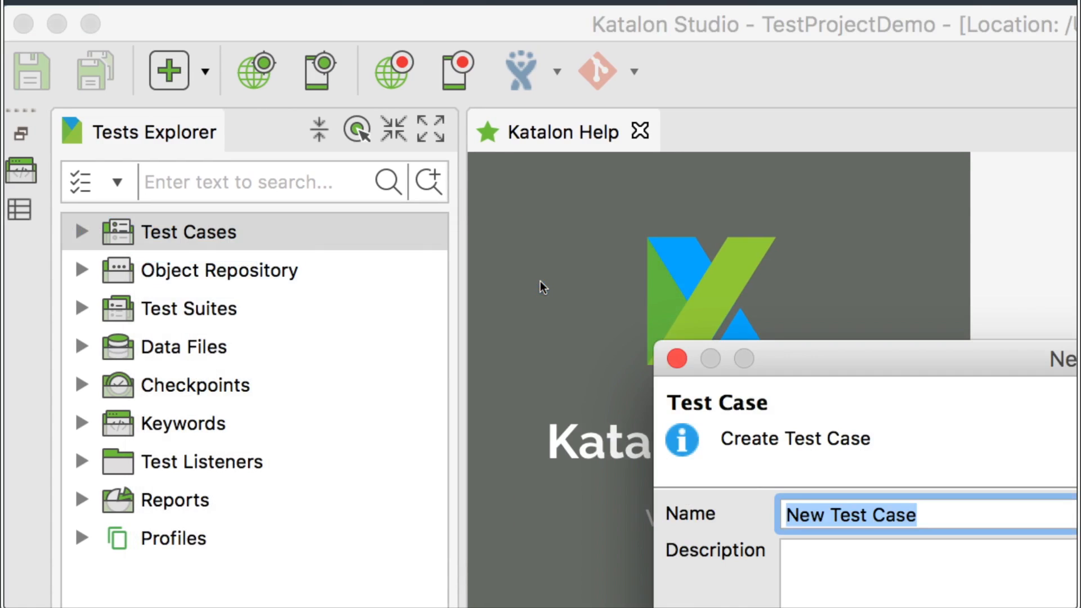
type("TEst")
key("BackSpace")
key("BackSpace")
key("BackSpace")
type("est1")
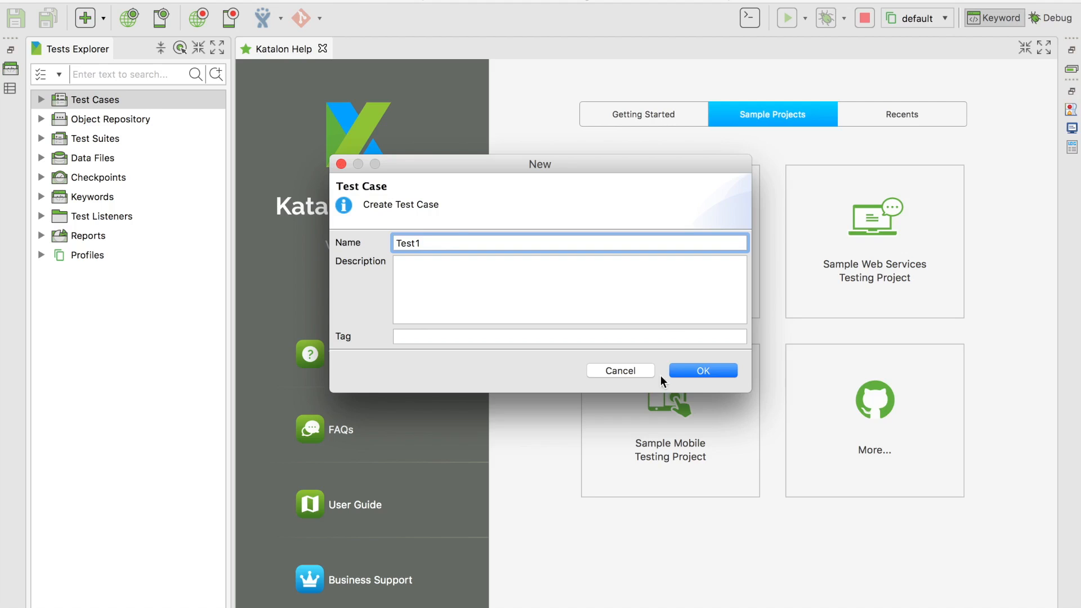
left_click(686, 370)
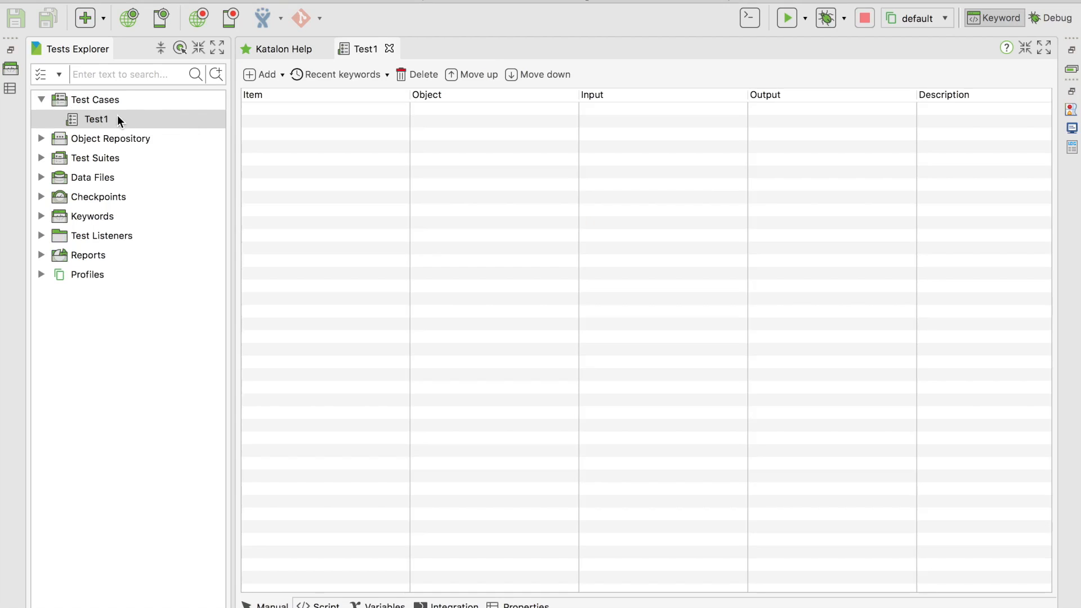
Select Test1 and check its Script view, then return to the Manual view
left_click(118, 118)
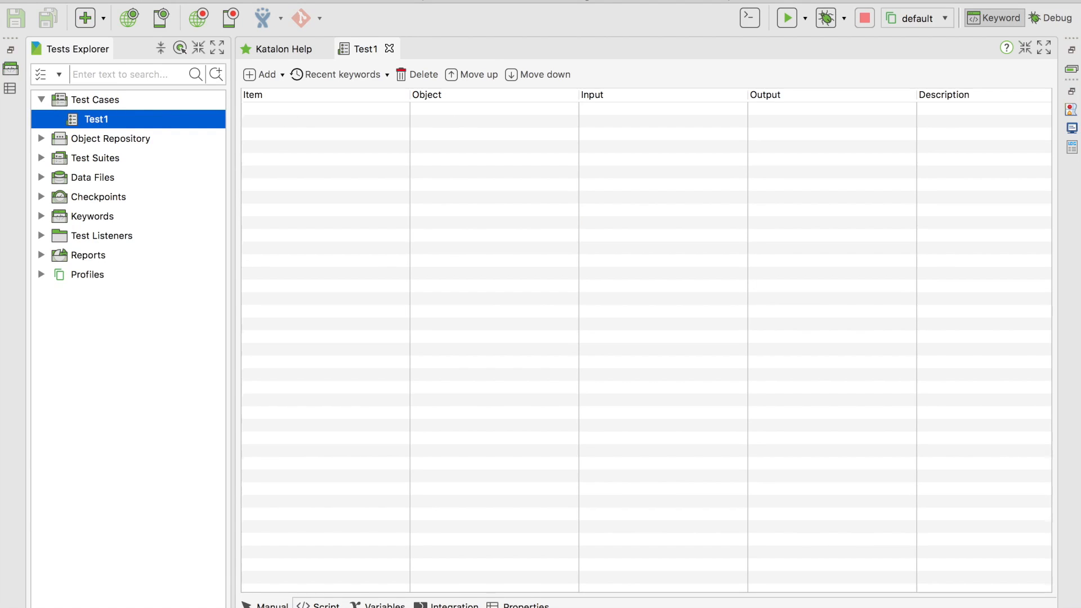
left_click(318, 604)
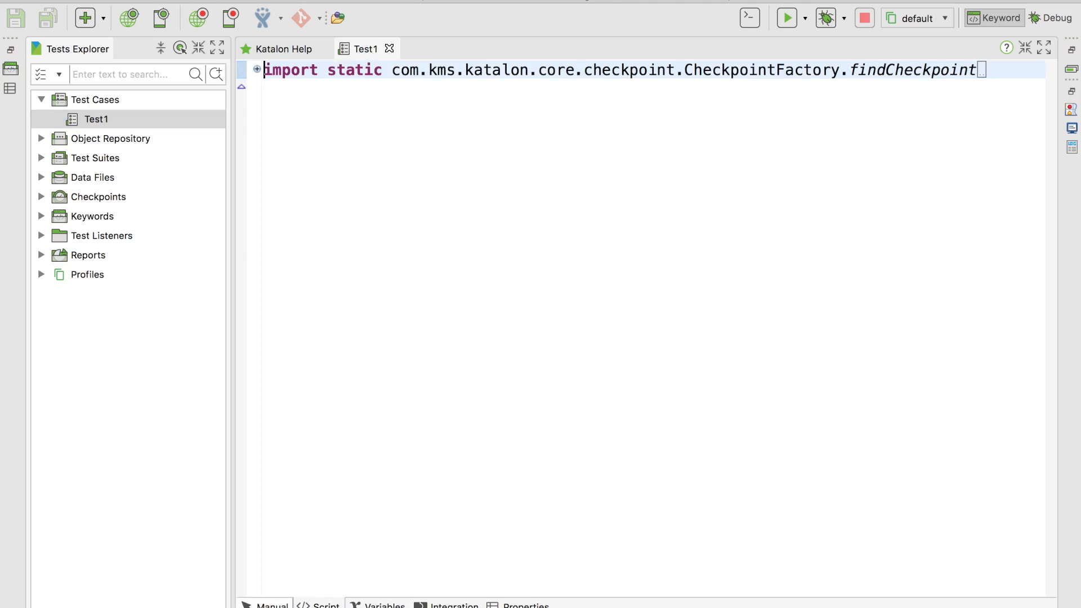
left_click(269, 605)
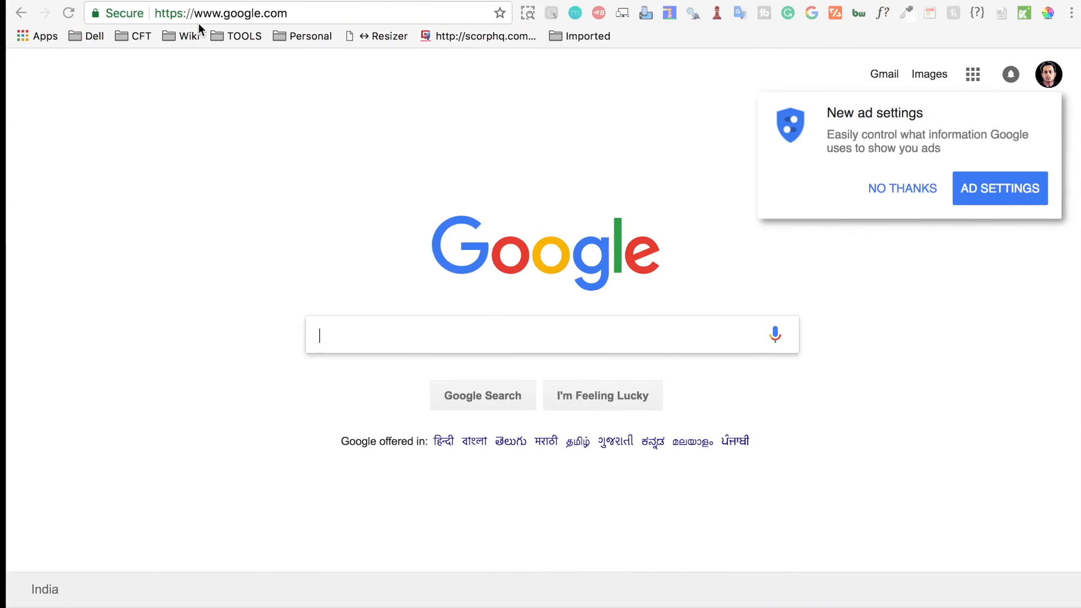
Load the OrangeHRM login page in a new tab and paste its URL into the notes under Step 1
left_click(282, 1)
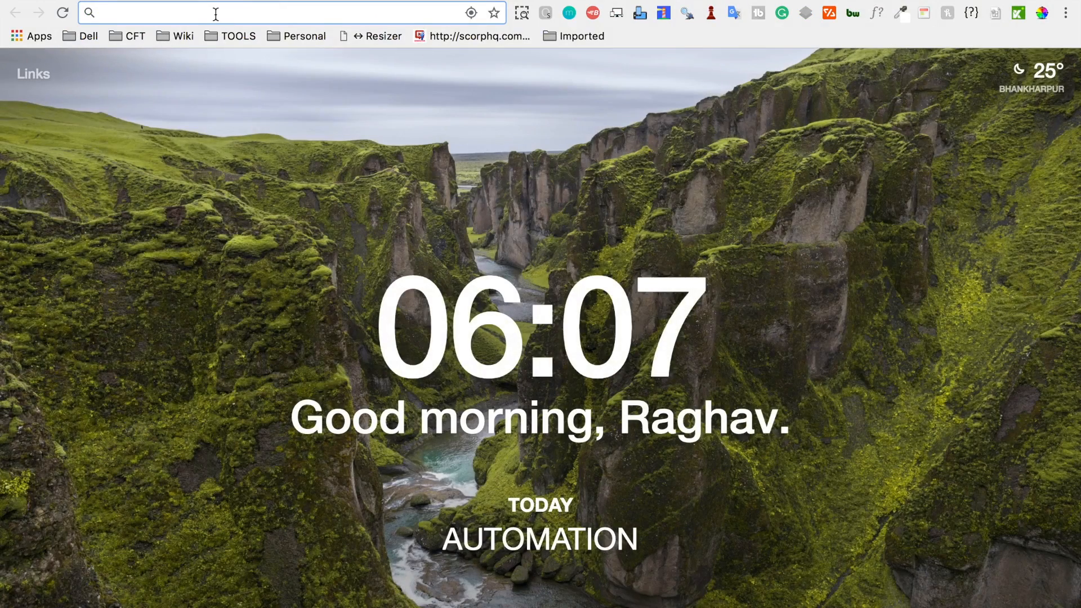
type("orang")
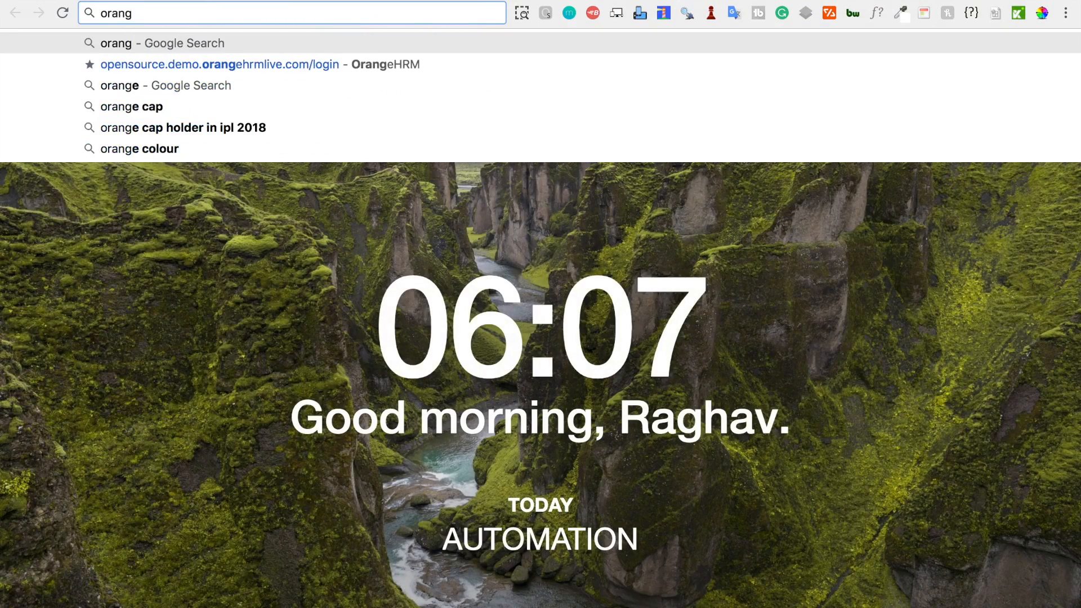
key("Down")
key("Return")
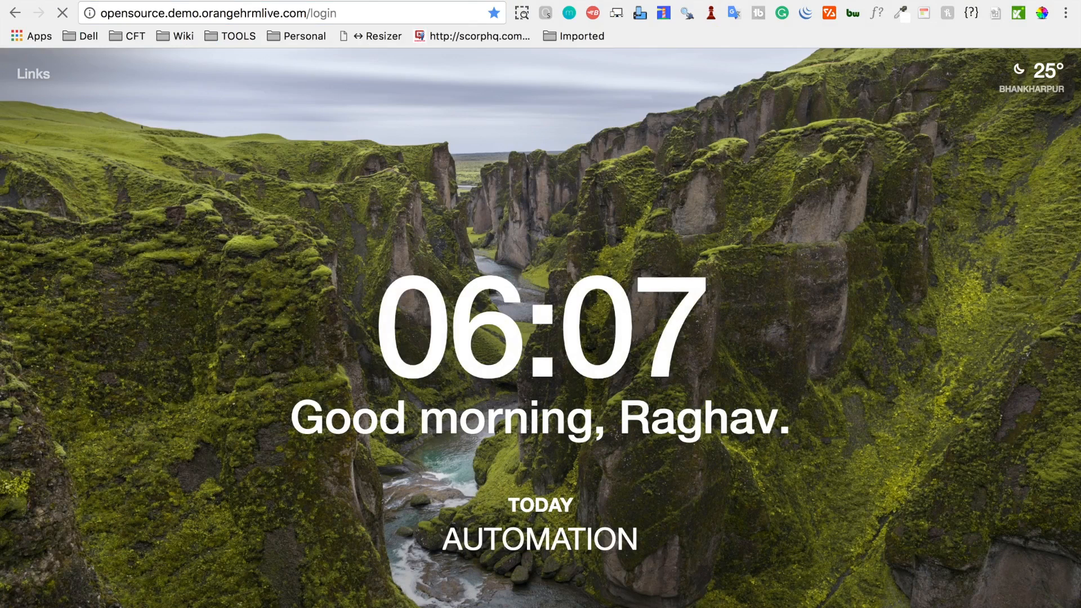
left_click(363, 16)
key("super+c")
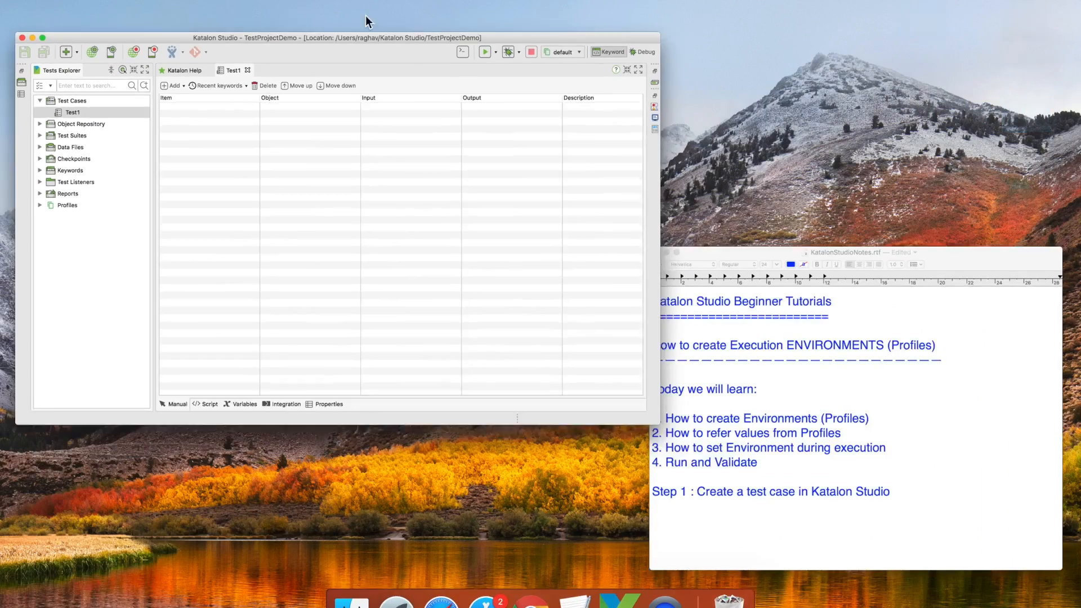
left_click(771, 444)
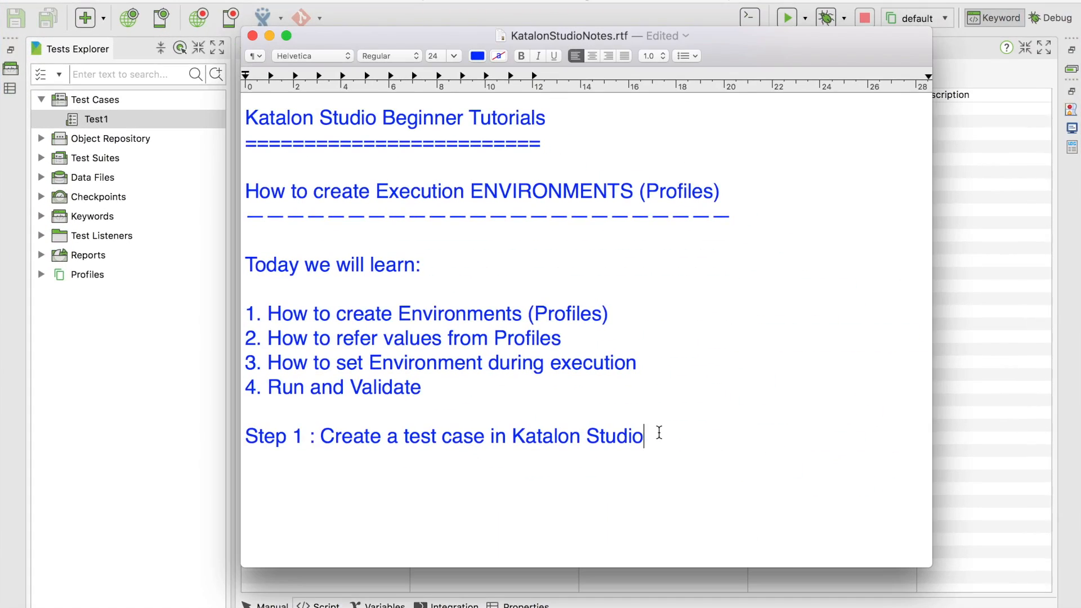
key("Return")
key("super+v")
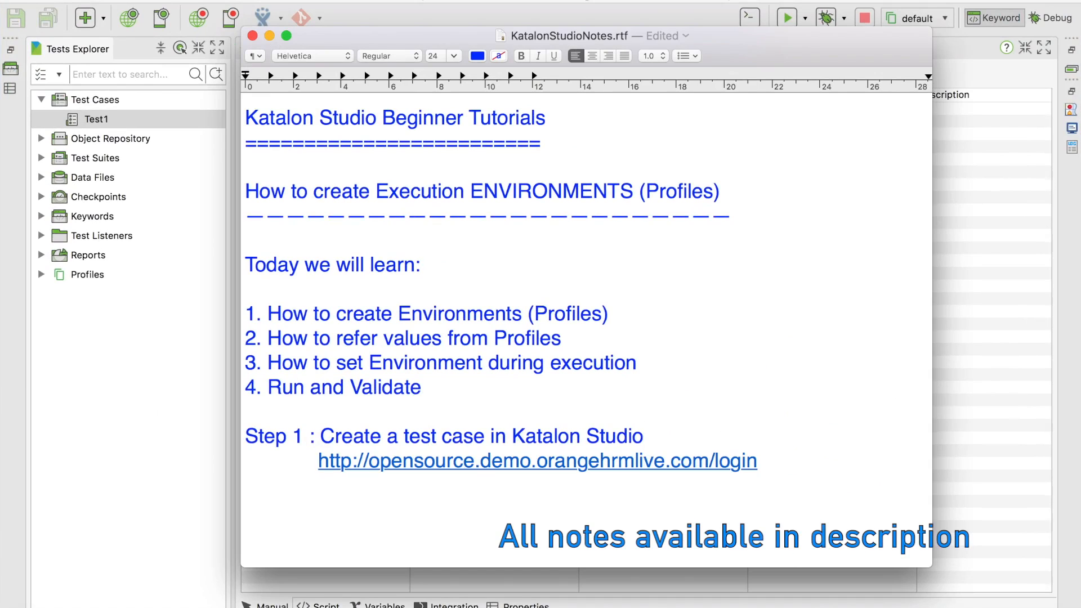
Log in to OrangeHRM with the demo admin credentials, then go back to the login page
key("ctrl+Right")
scroll(547, 315, "down", 1)
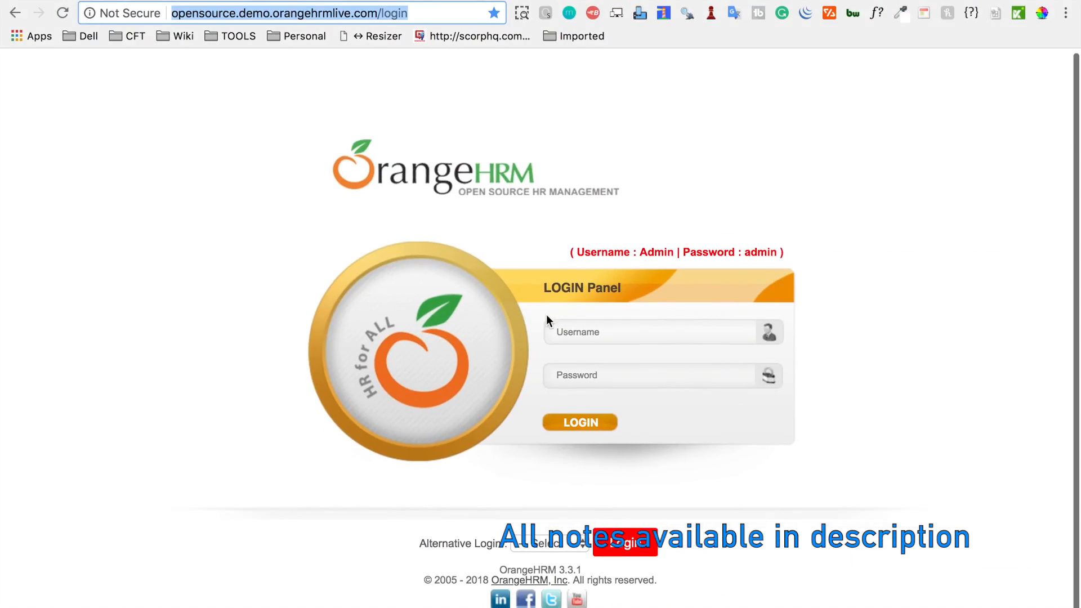
left_click(605, 341)
type("Admin")
key("Tab")
type("a")
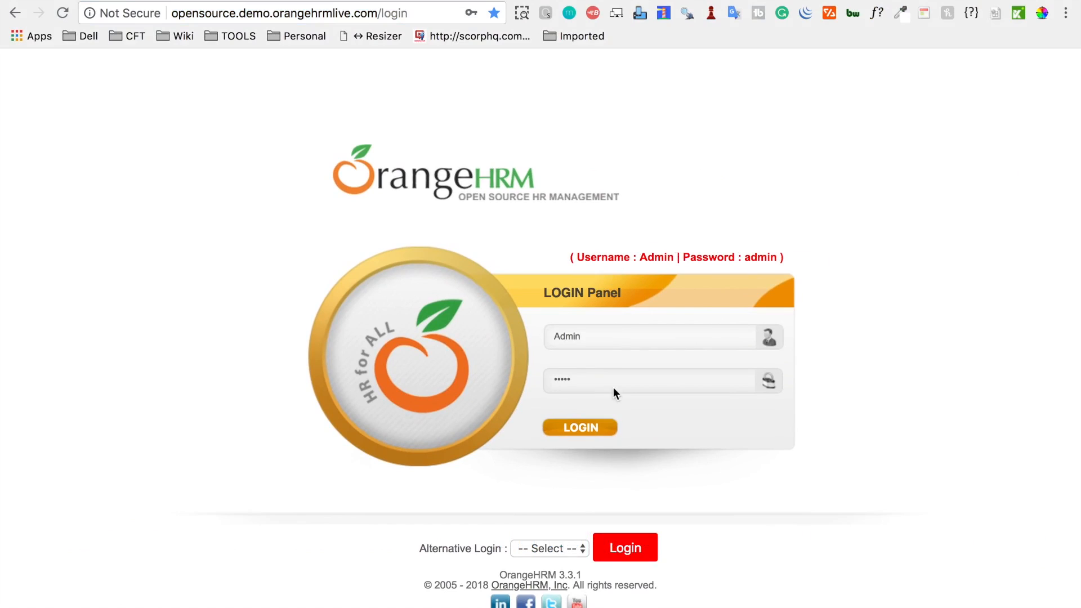
left_click(582, 430)
left_click(419, 13)
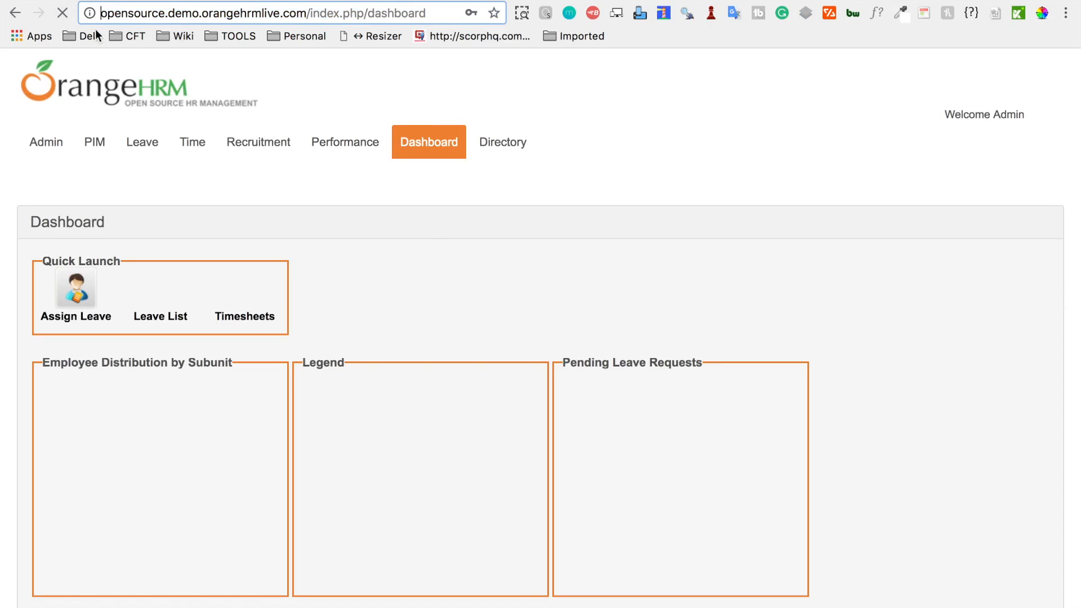
left_click(15, 12)
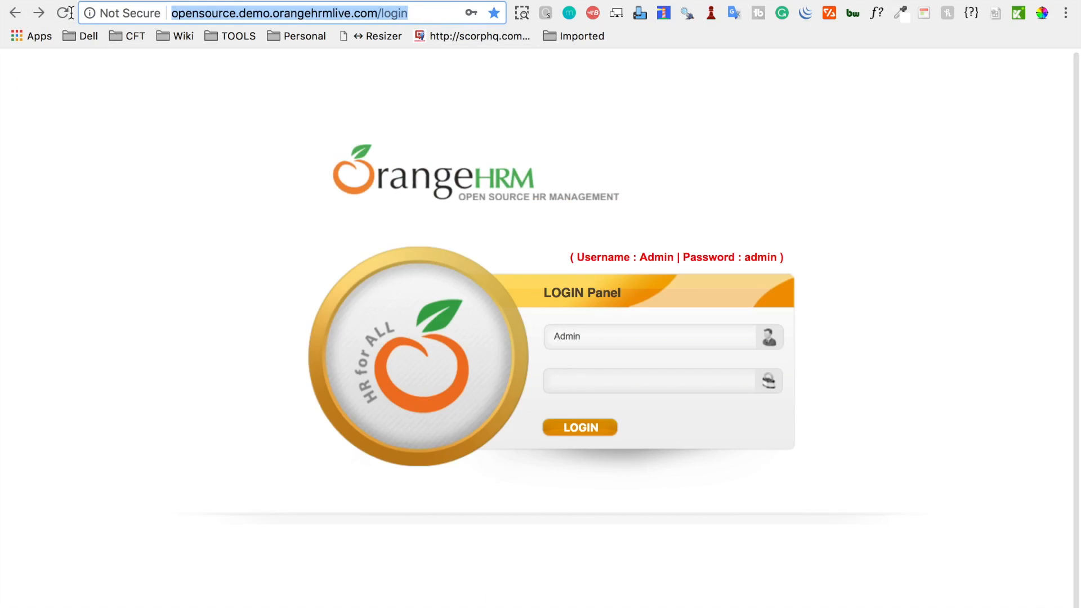
key("ctrl+Up")
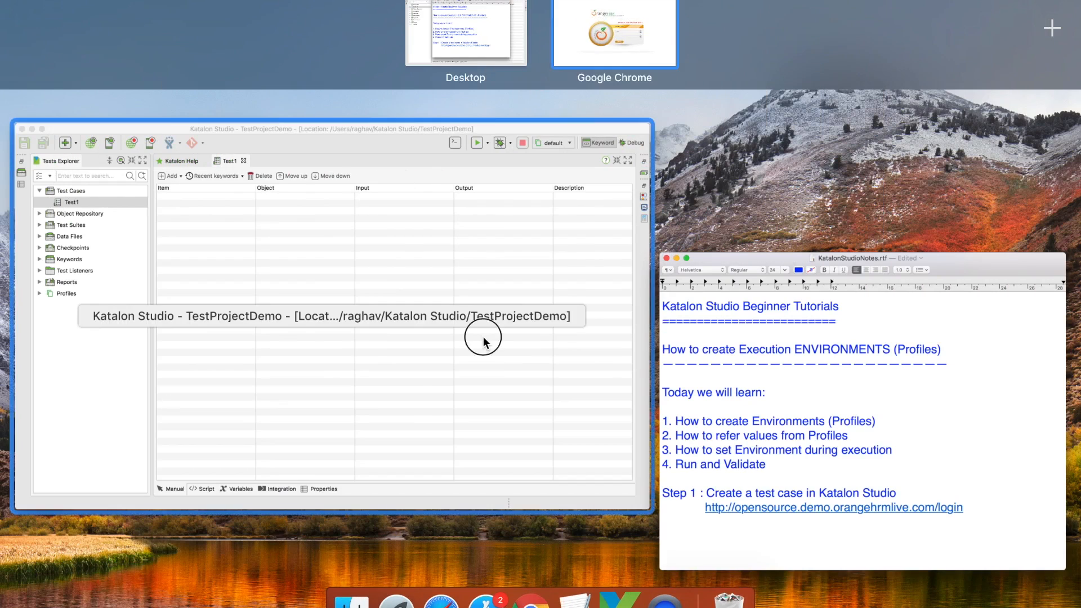
Start a Record Web session in Chrome using the OrangeHRM login URL
left_click(480, 336)
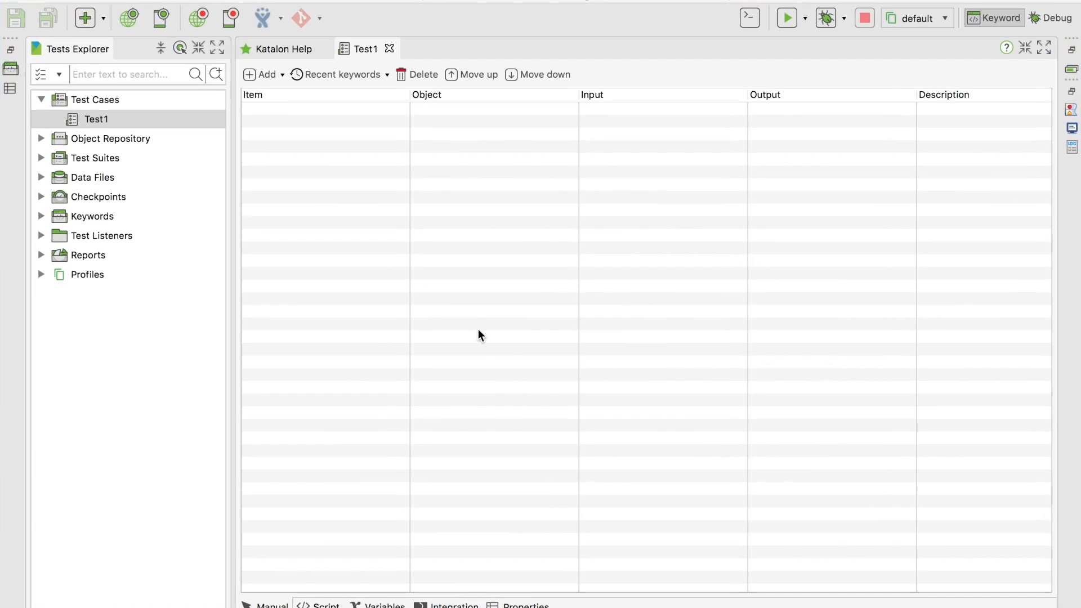
left_click(198, 19)
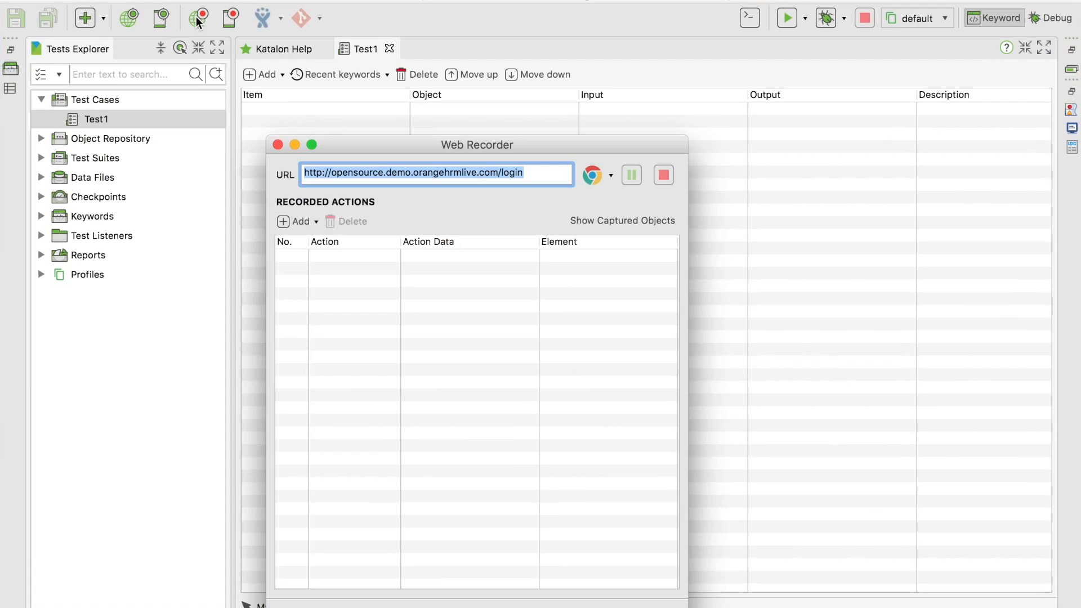
left_click(543, 176)
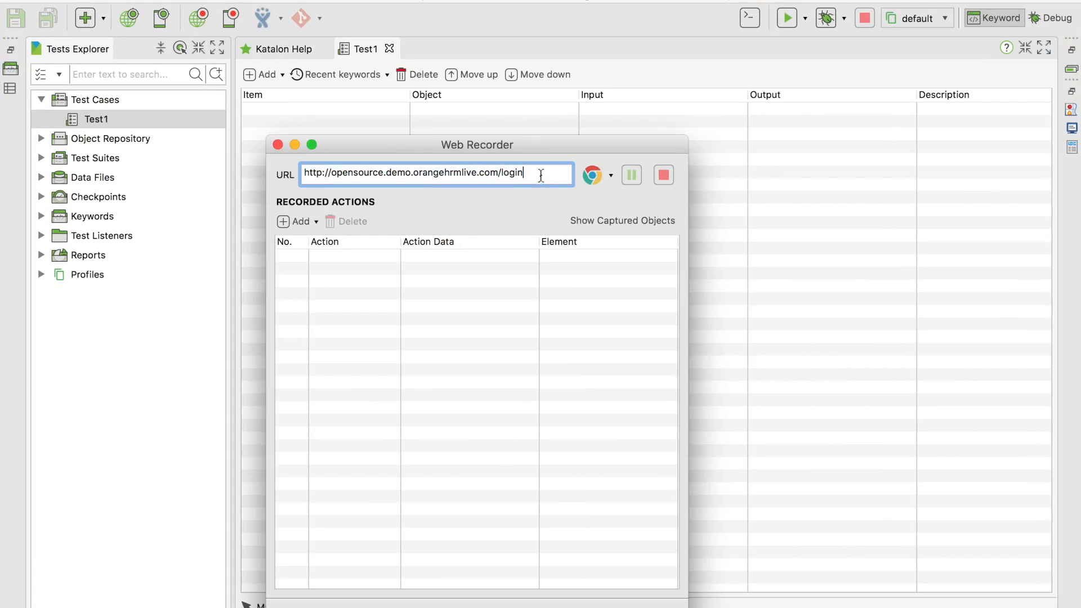
left_click(611, 176)
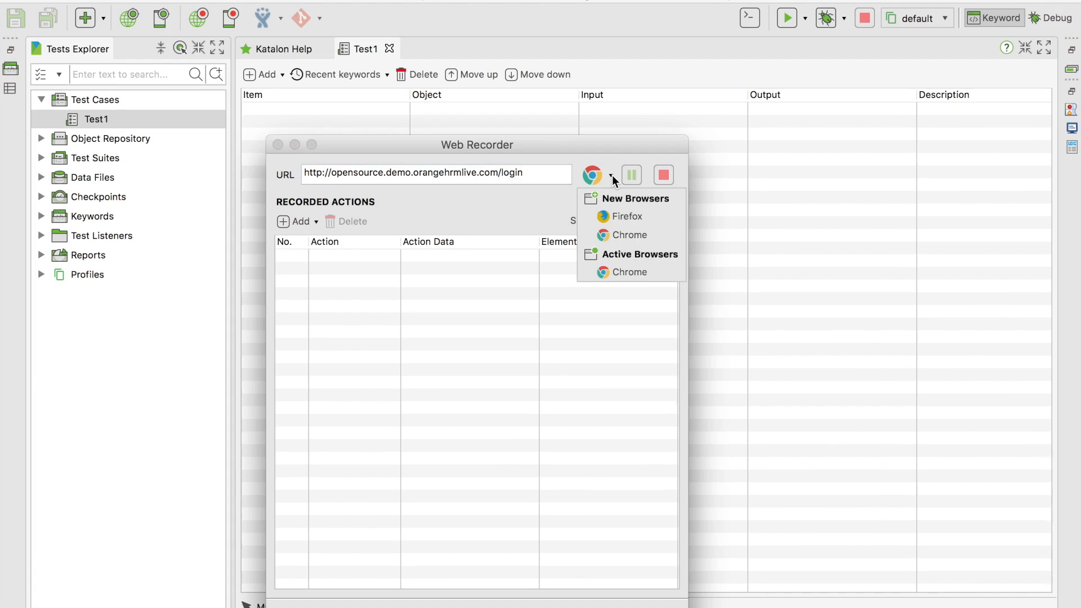
left_click(623, 233)
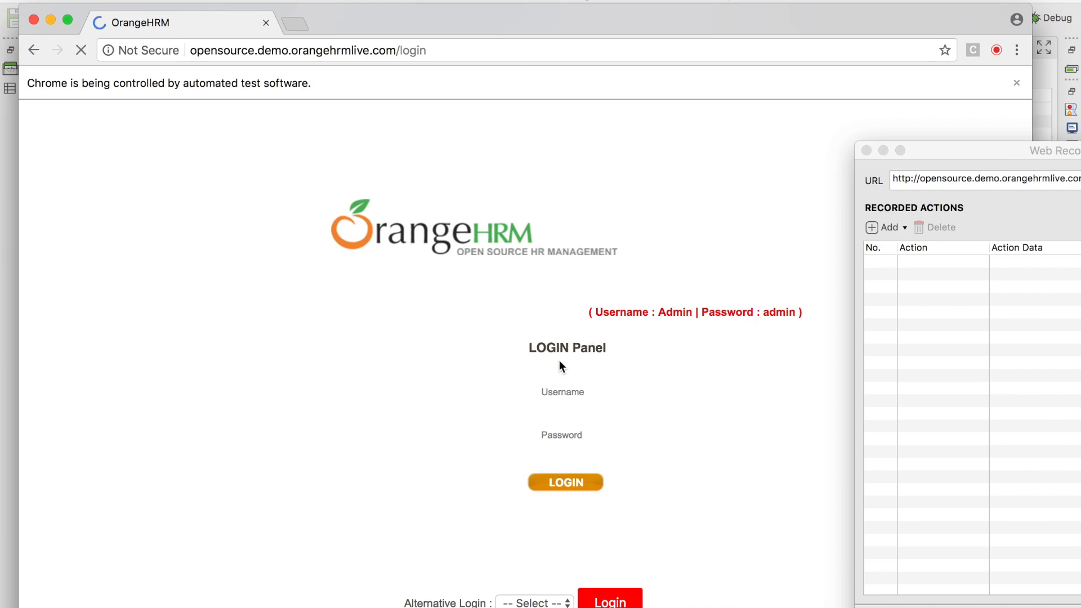
Record the login with the demo admin credentials, then save the steps and Page_OrangeHRM objects
left_click(597, 392)
type("Admin")
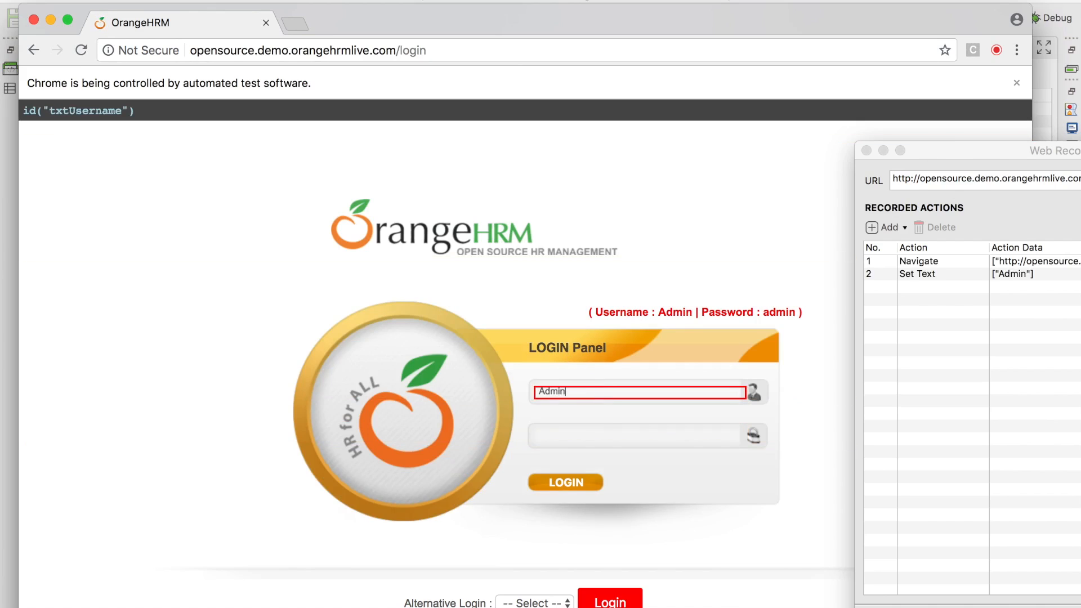
left_click(593, 437)
type("admin")
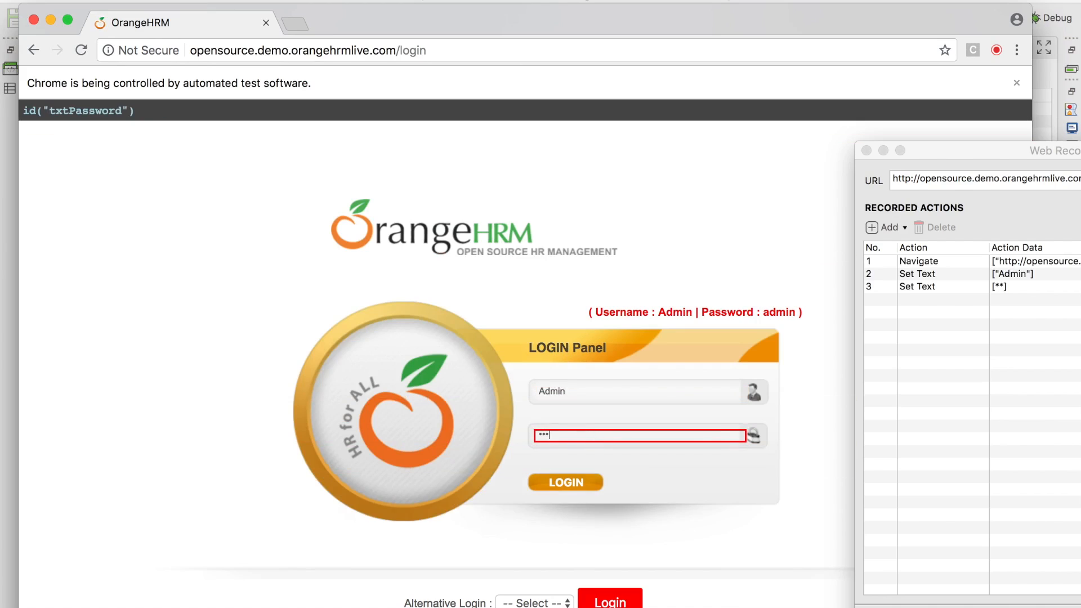
left_click(568, 484)
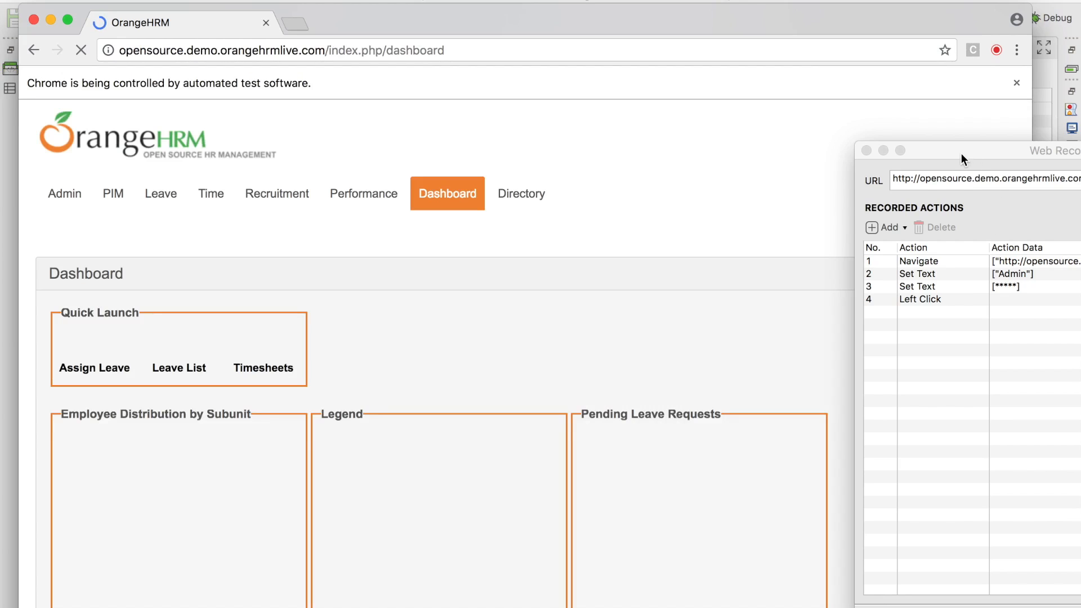
left_click_drag(961, 153, 250, 141)
left_click(535, 169)
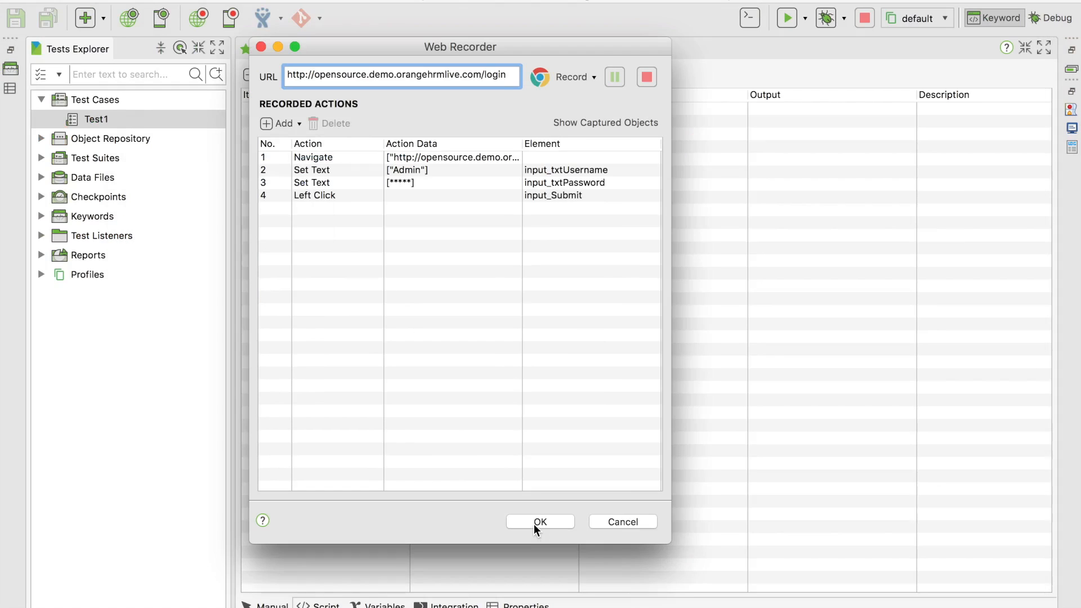
left_click(534, 525)
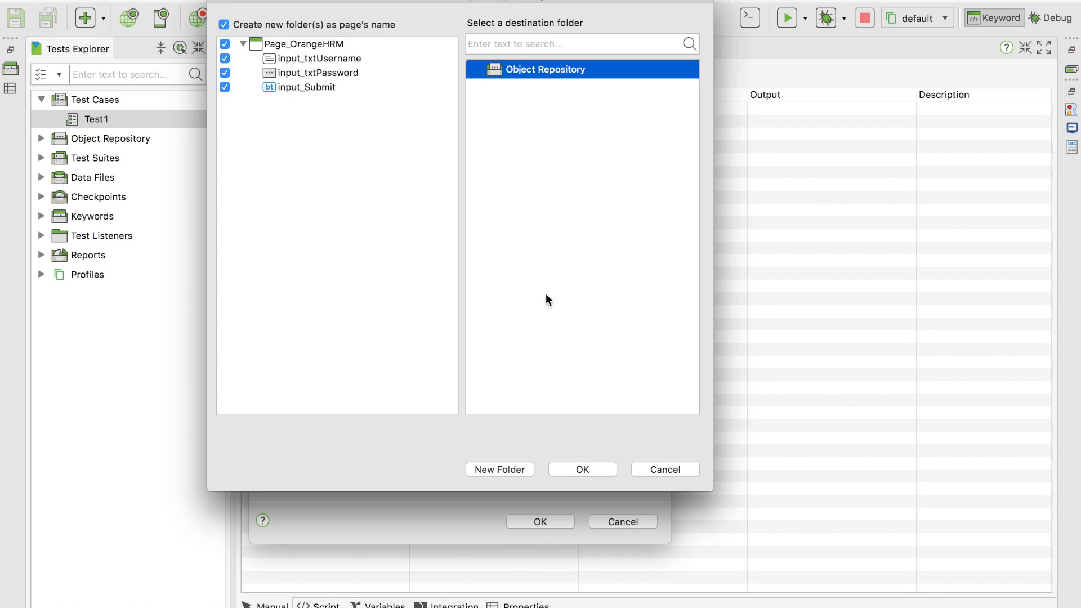
left_click(578, 470)
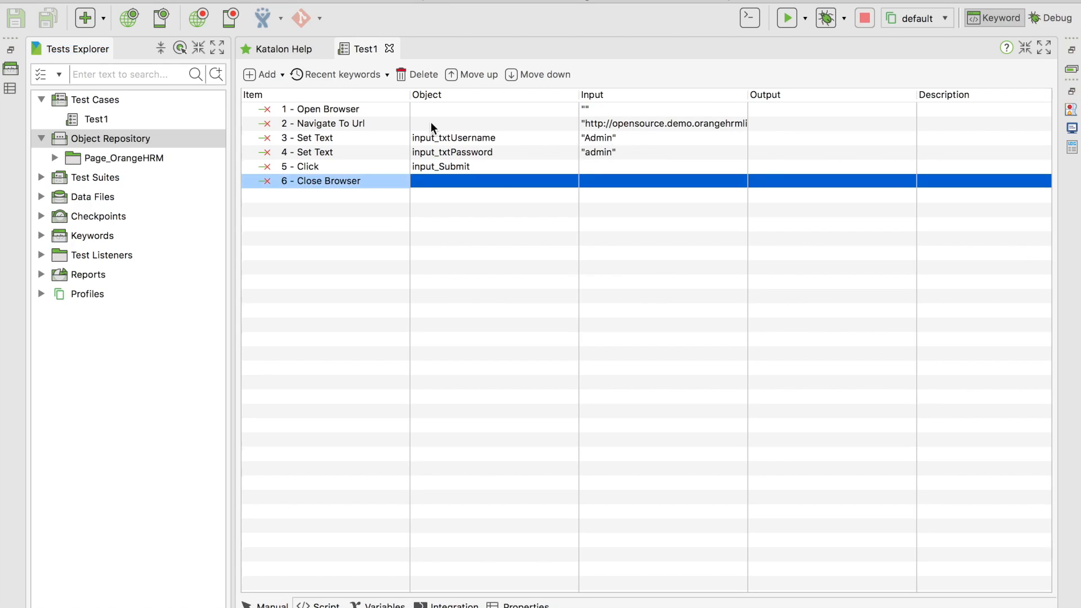
In KatalonStudioNotes.rtf, add blank lines below the OrangeHRM login URL
key("ctrl+Up")
left_click(736, 348)
key("Return")
key("Return")
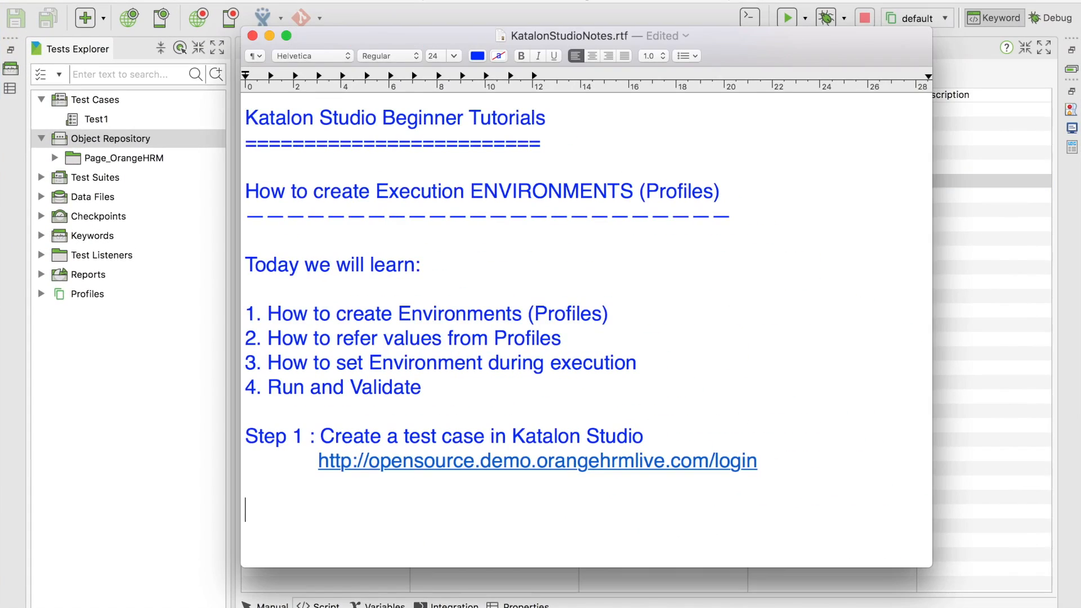
scroll(828, 441, "down", 5)
key("Return")
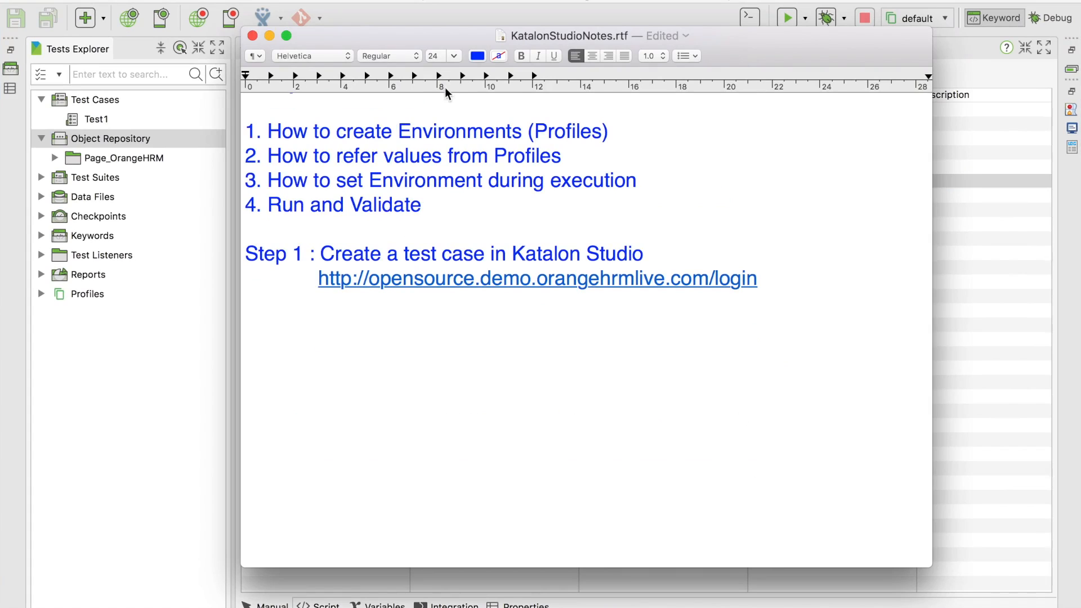
Check Test1's Navigate To Url step, then bring the notes window back on top
left_click_drag(704, 42, 394, 241)
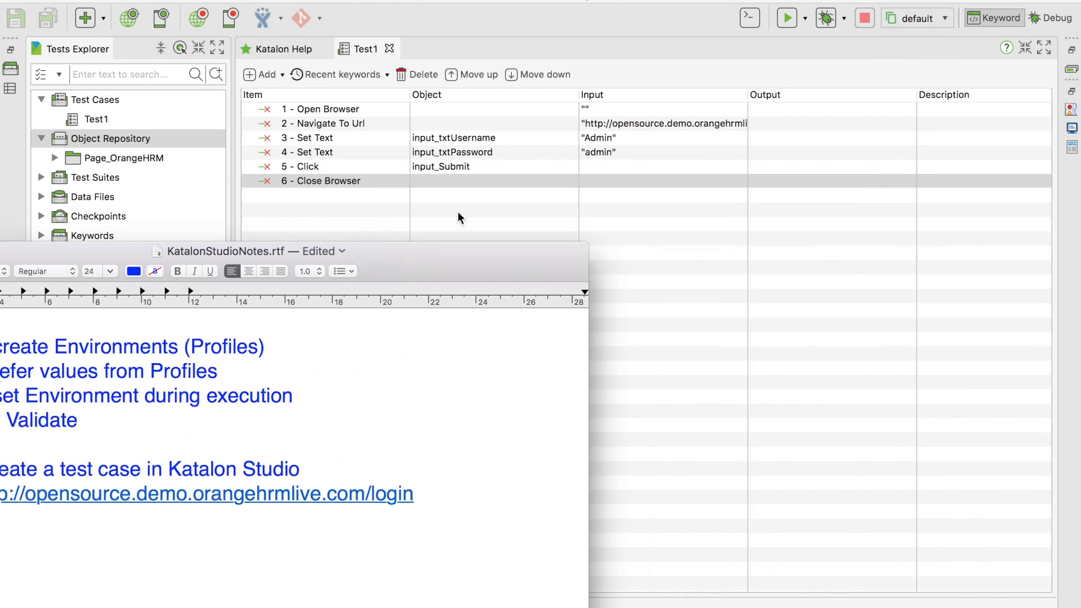
left_click(607, 126)
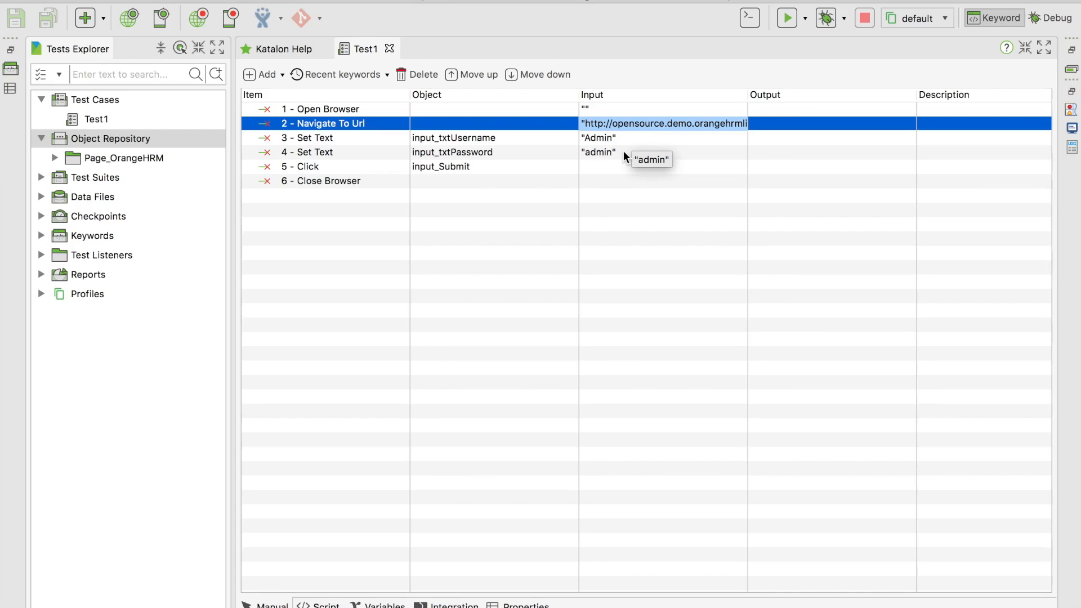
key("ctrl+Up")
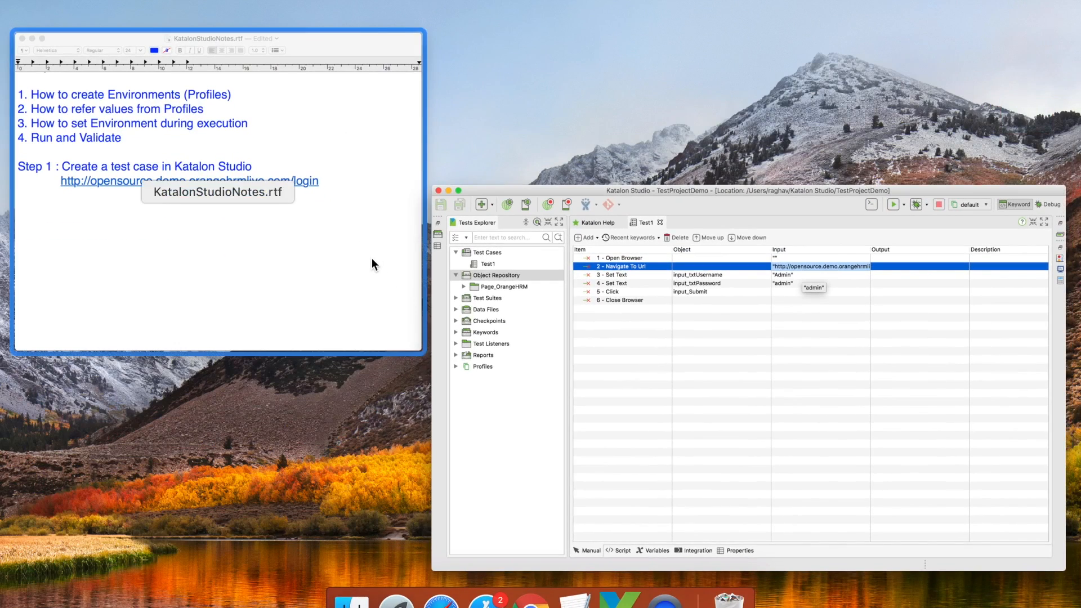
left_click(372, 258)
left_click_drag(675, 346, 871, 245)
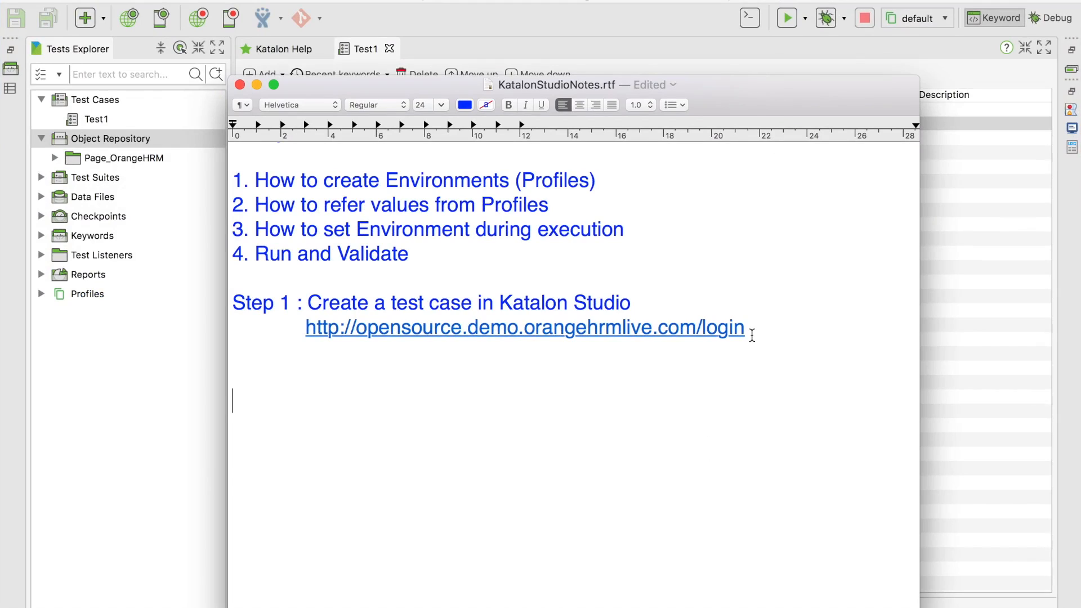
Type the environment headings QA, PreProd and Sandbox on separate lines
type("QA")
key("Return")
type("PrePr")
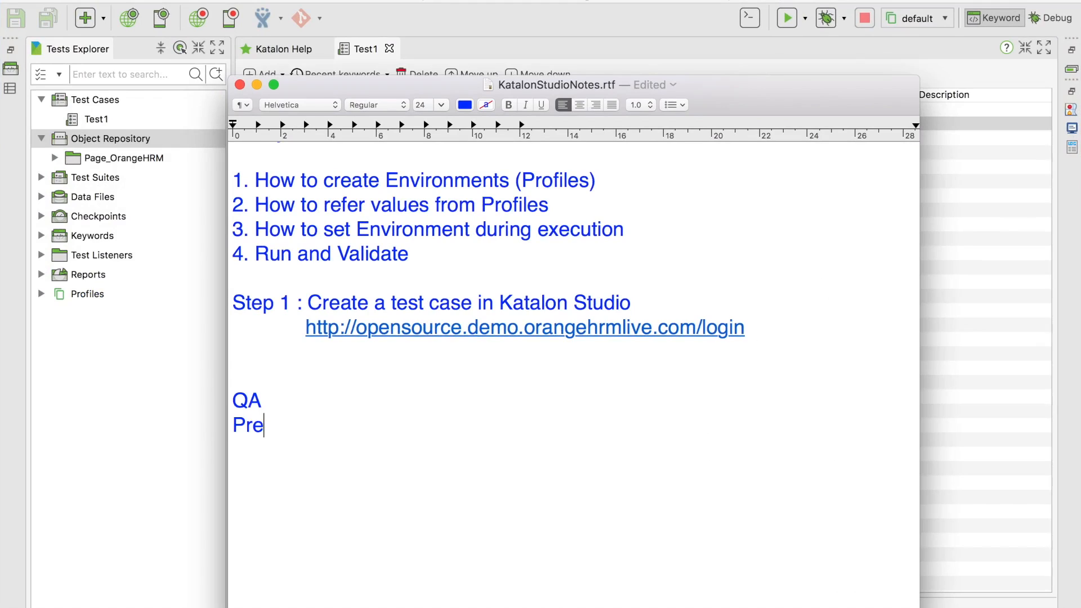
key("BackSpace")
type("Prod")
key("Return")
type("Sandbox")
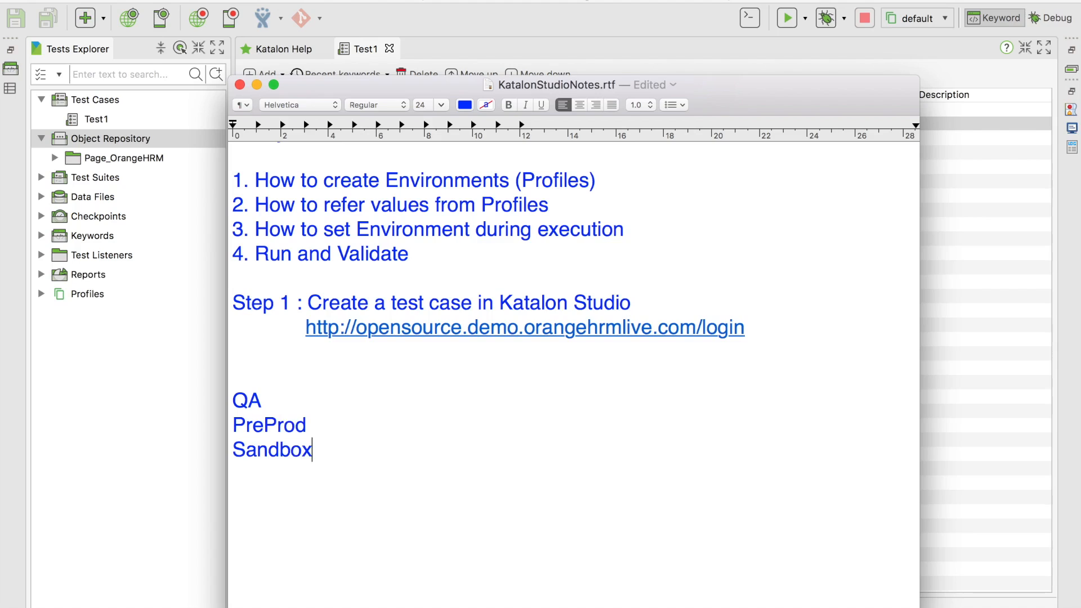
Under QA, add 'url - abc.qa.com' plus sample QA username and password lines
left_click(350, 383)
left_click(337, 404)
key("Return")
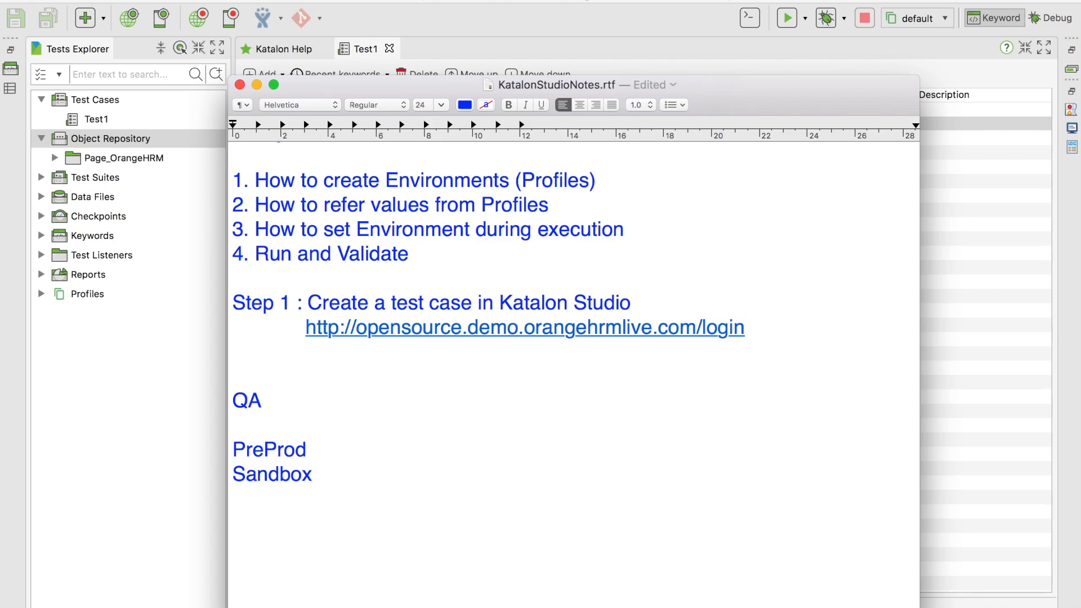
key("Down")
left_click(322, 410)
key("Return")
type("url - abc.qa.com")
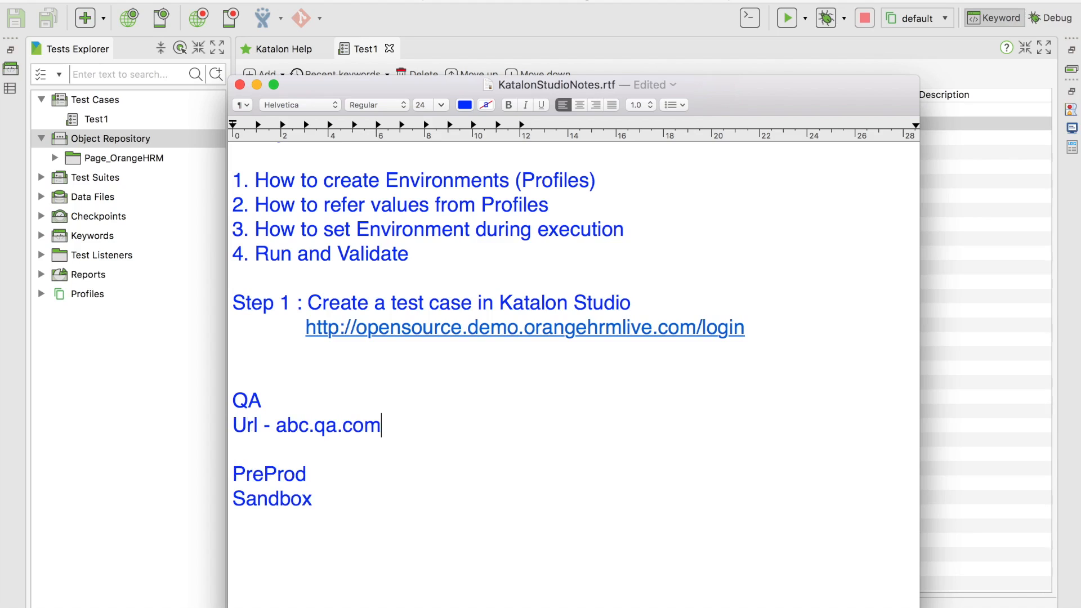
key("Return")
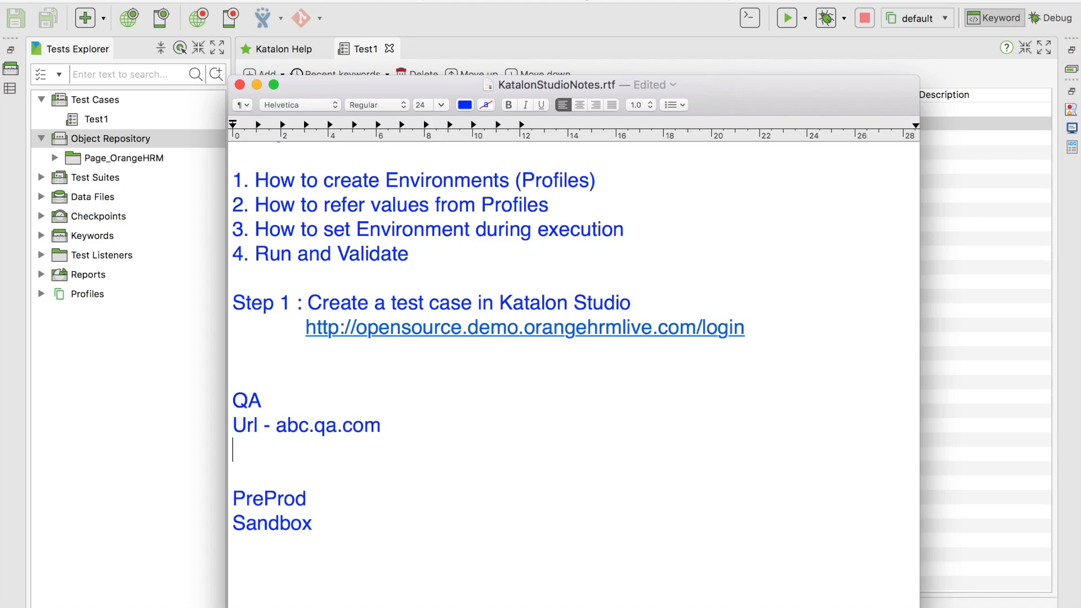
type("admin.qa")
key("Return")
type("password.qa")
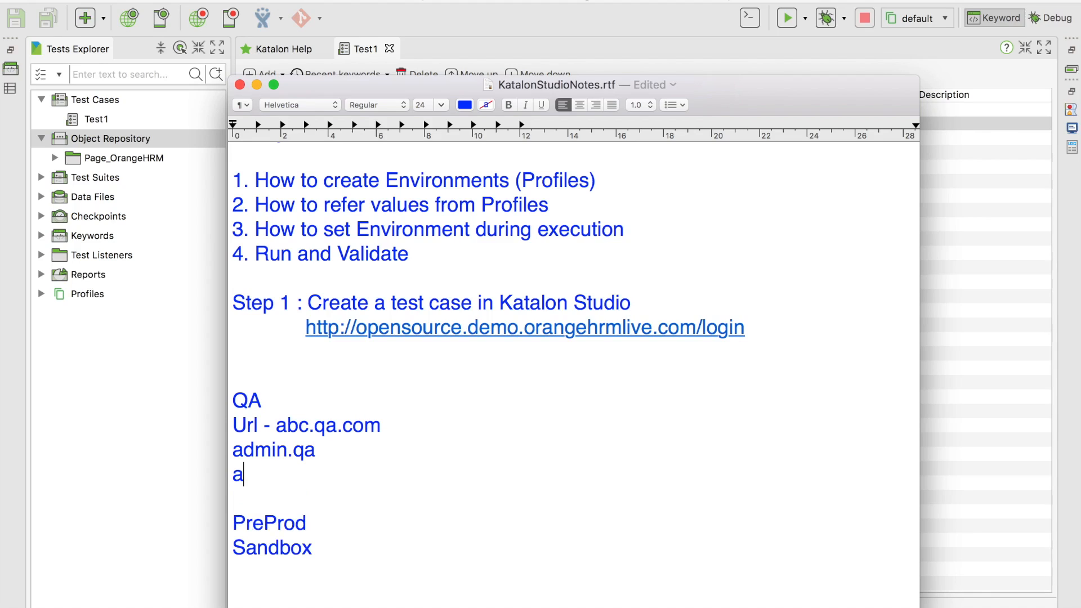
left_click_drag(351, 474, 217, 432)
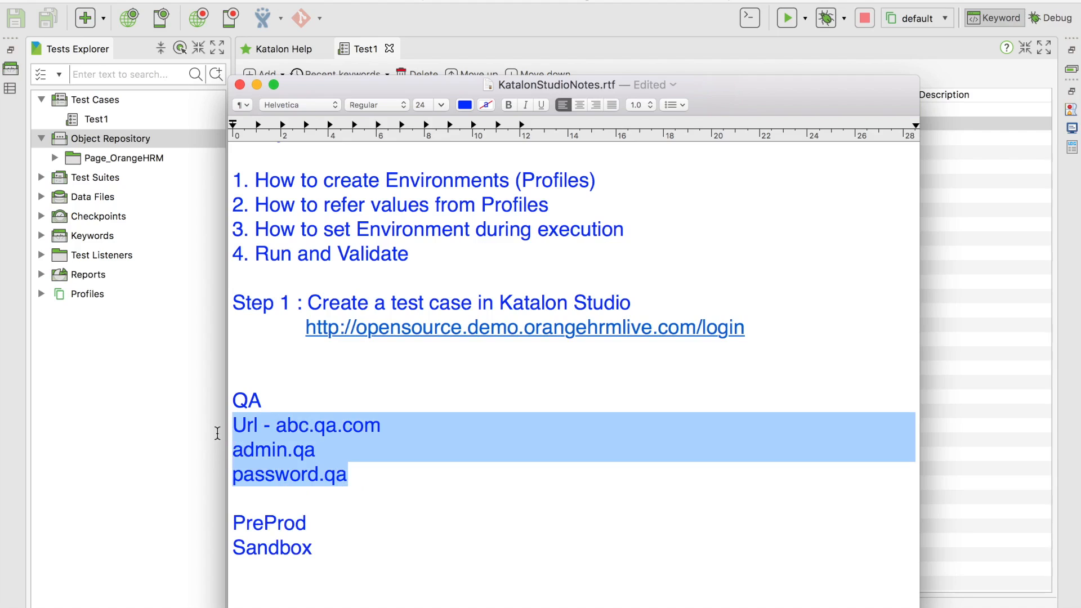
scroll(293, 431, "down", 3)
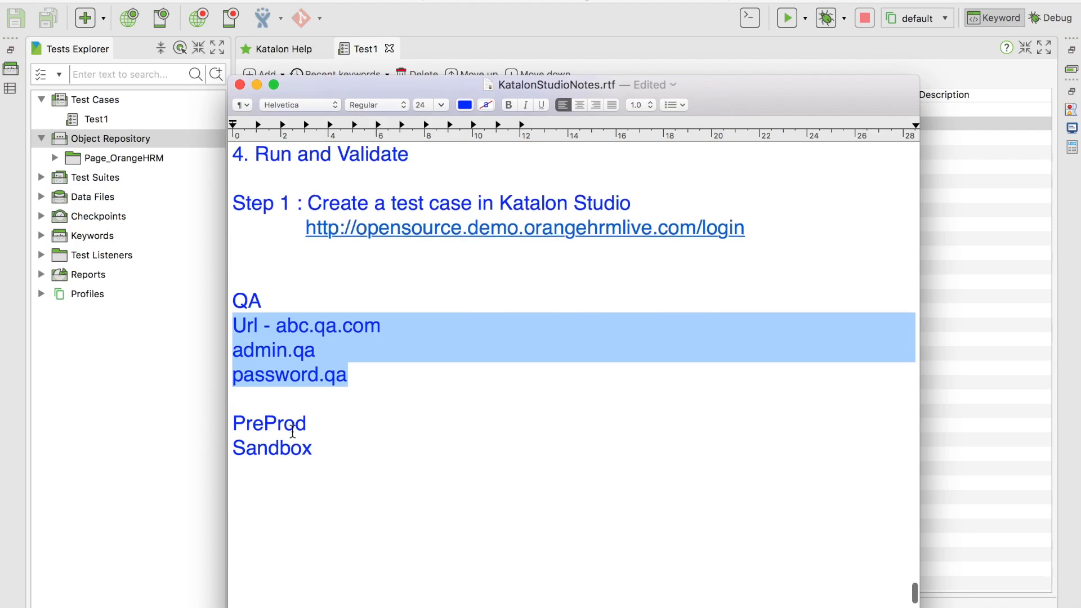
Under PreProd, add 'Url - abc.preprod.com' plus sample PreProd username and password lines
left_click(324, 427)
key("Return")
type("Url - ")
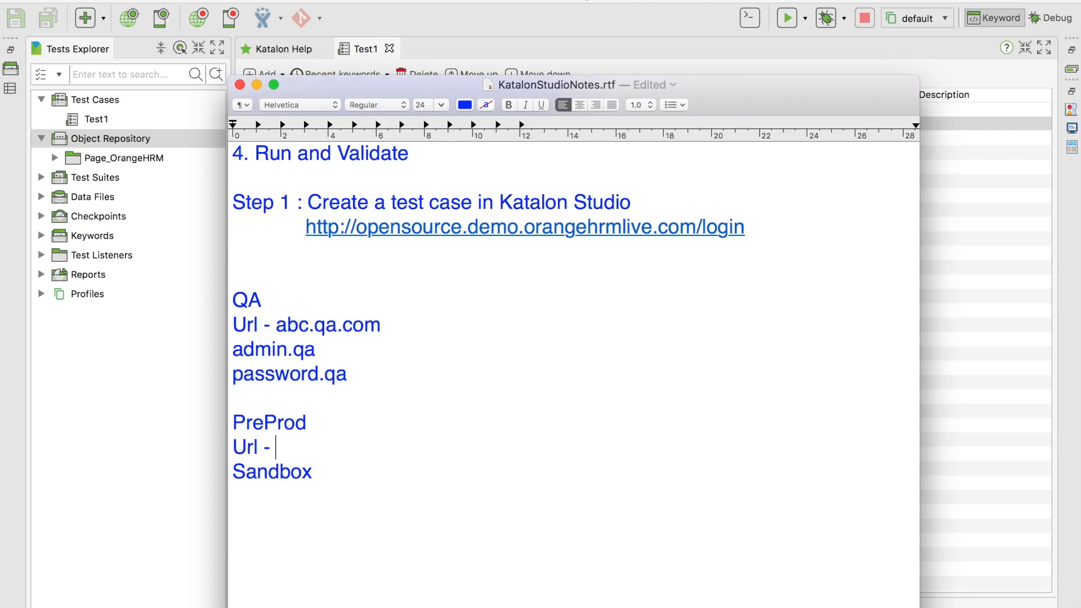
type("abc.preprod.com")
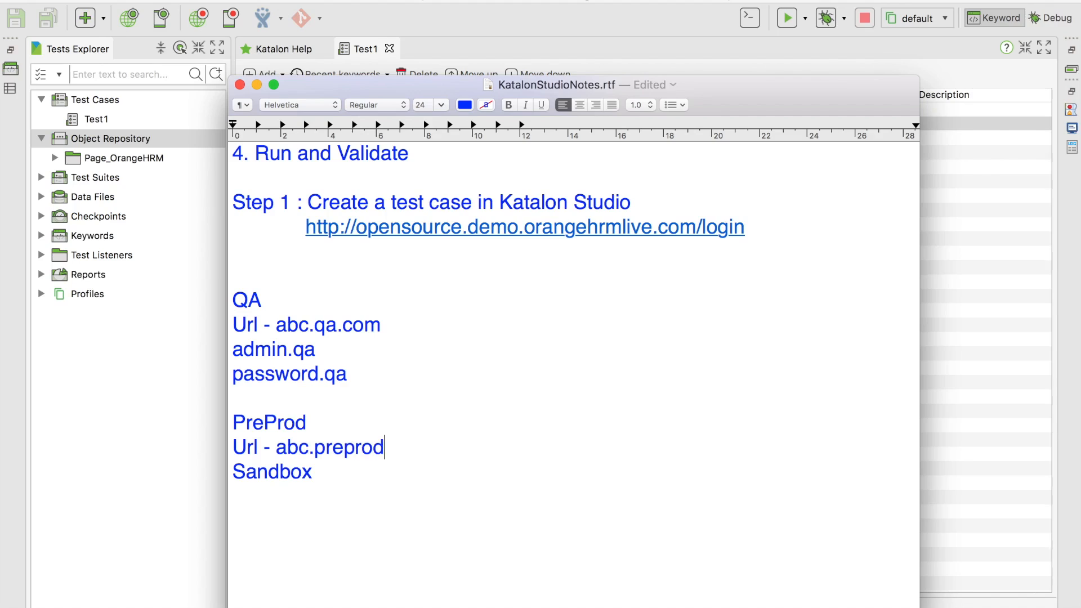
key("Return")
type("a")
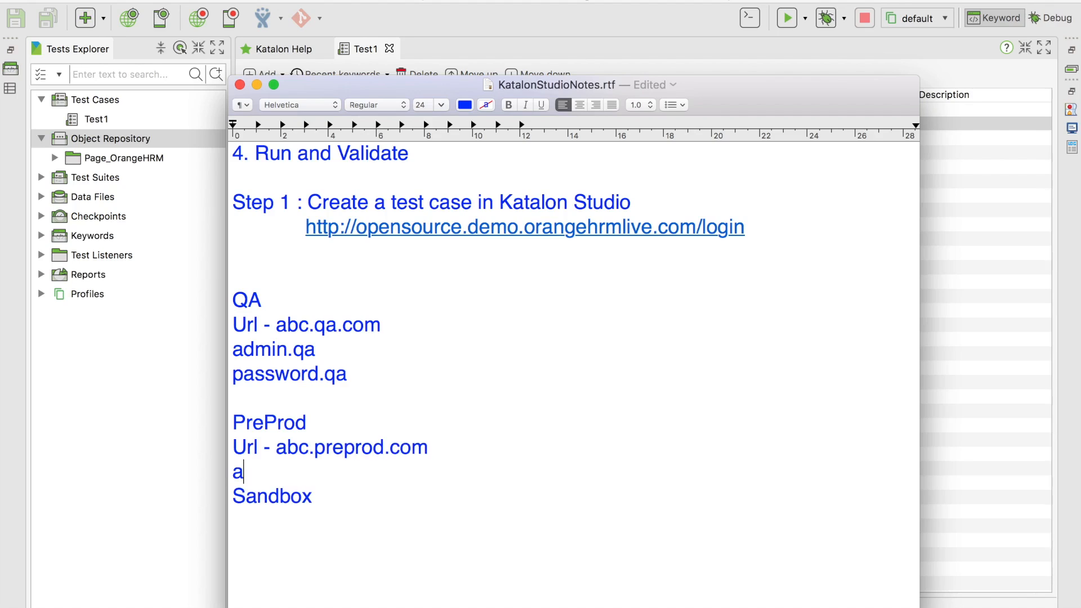
type("dmin.preprod")
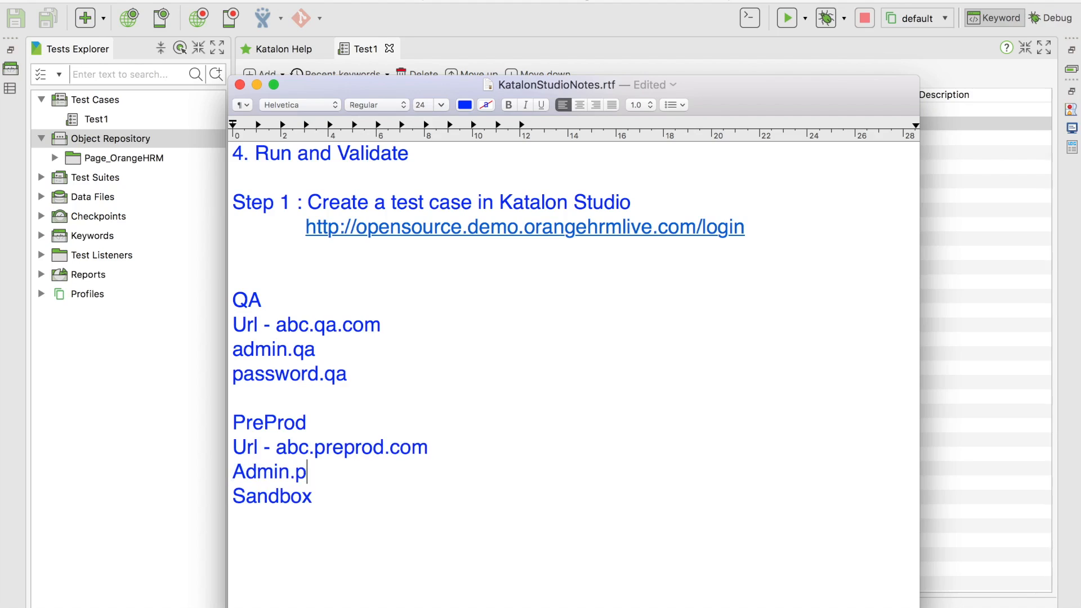
key("Return")
type("password.preprod")
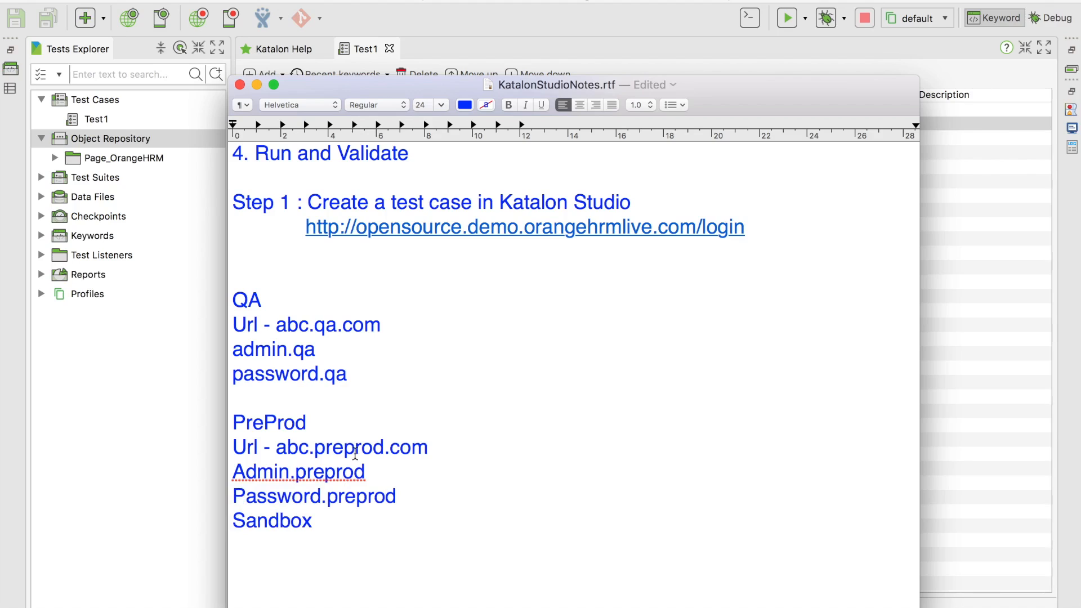
key("Return")
left_click_drag(423, 499, 234, 296)
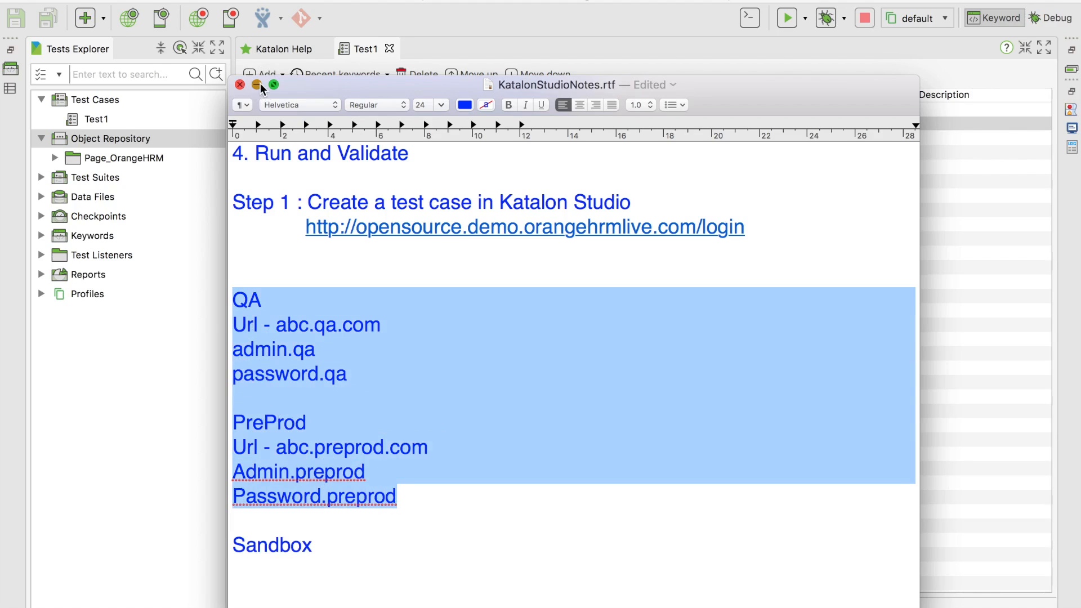
left_click(260, 85)
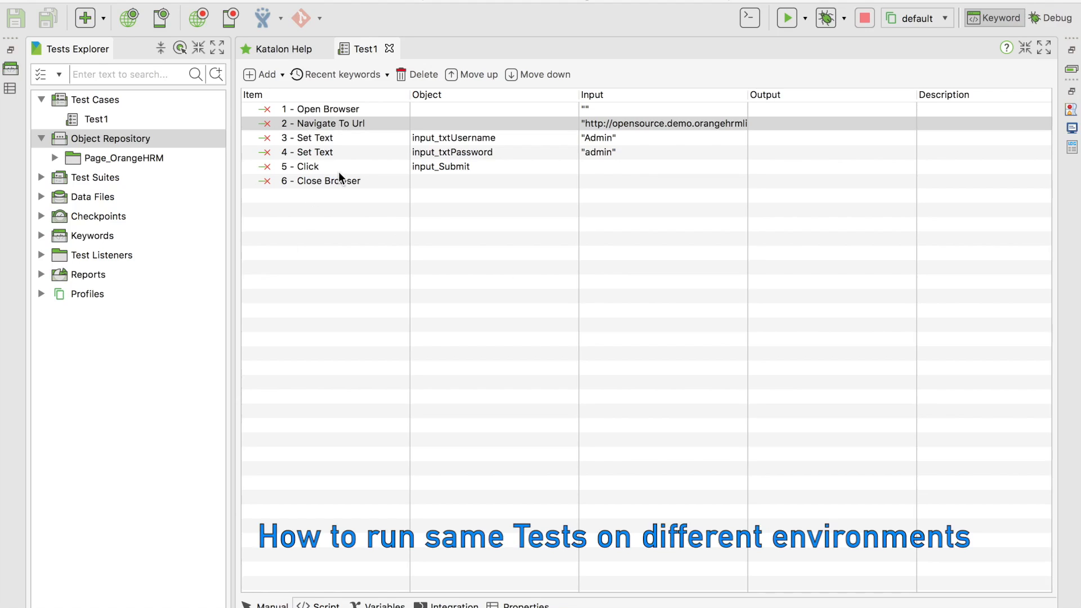
double_click(657, 123)
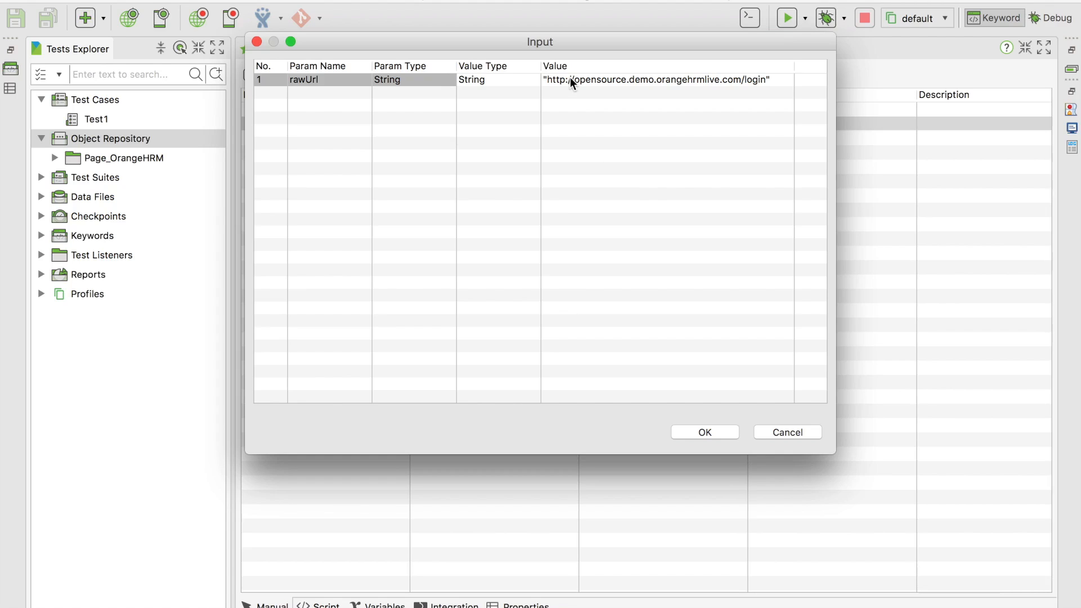
left_click_drag(579, 42, 573, 107)
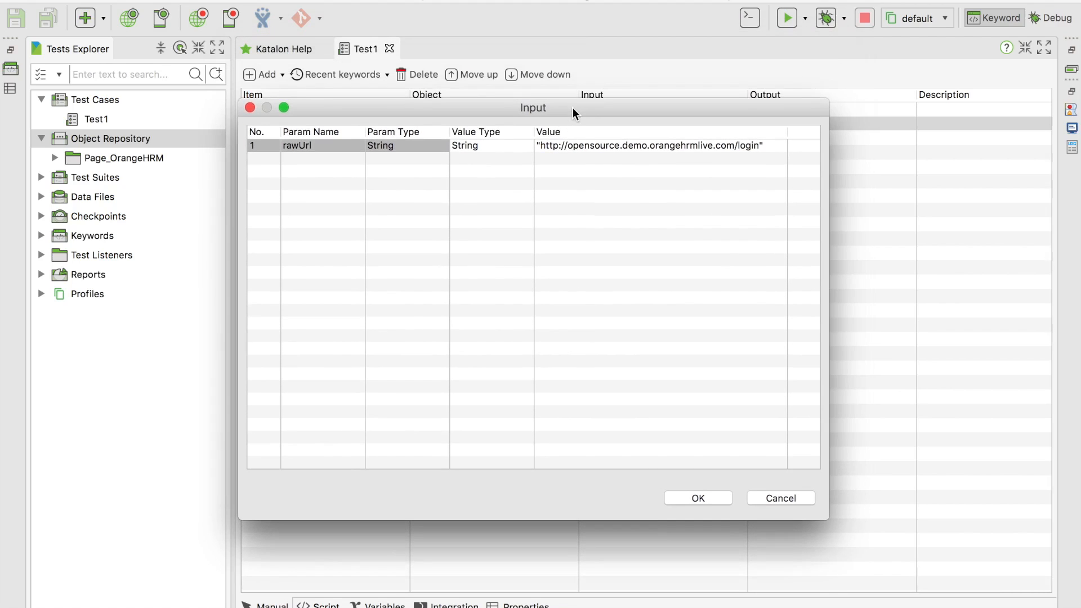
left_click(772, 500)
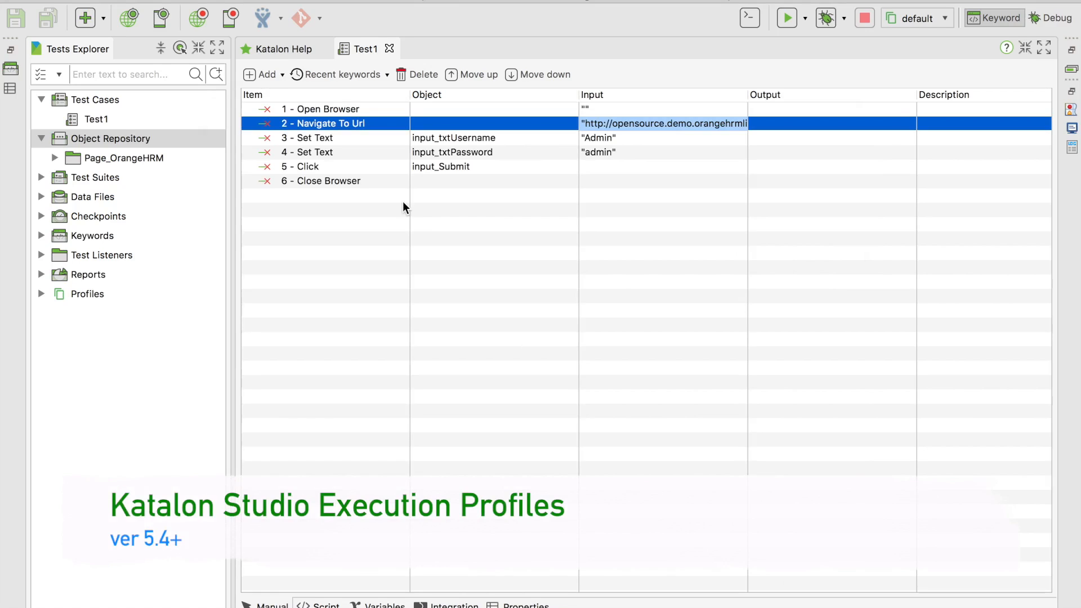
Expand Profiles, check the execution profile dropdown, and open the default profile for editing
left_click(68, 293)
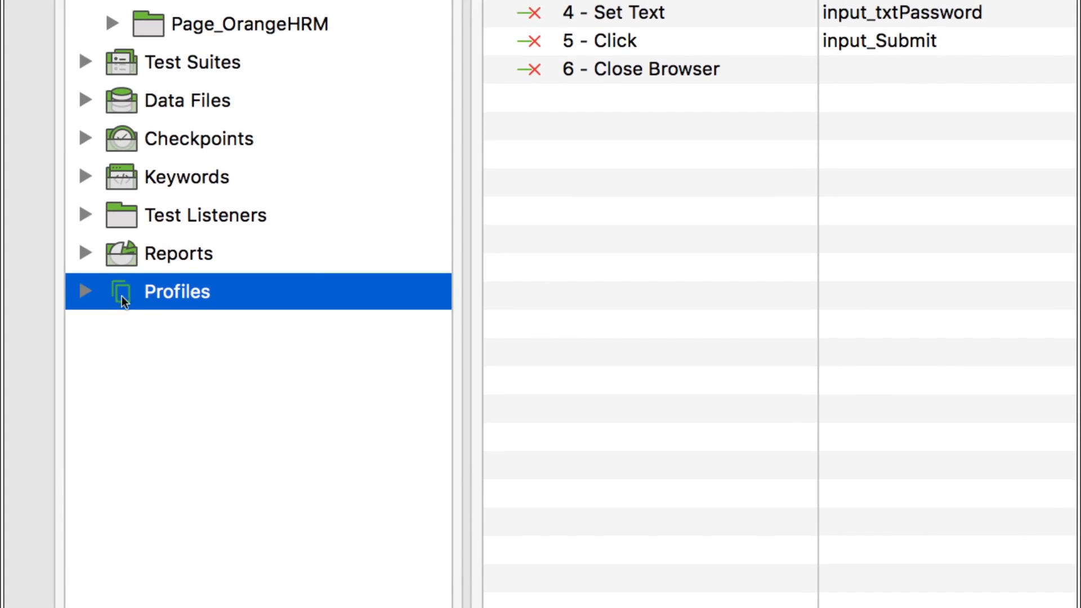
left_click(85, 292)
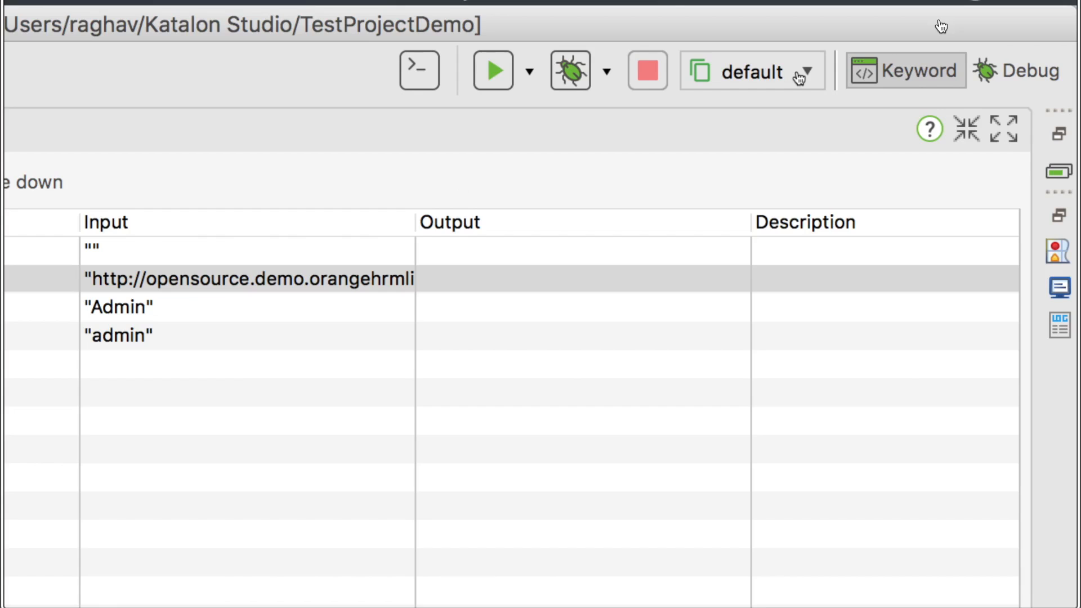
left_click(806, 73)
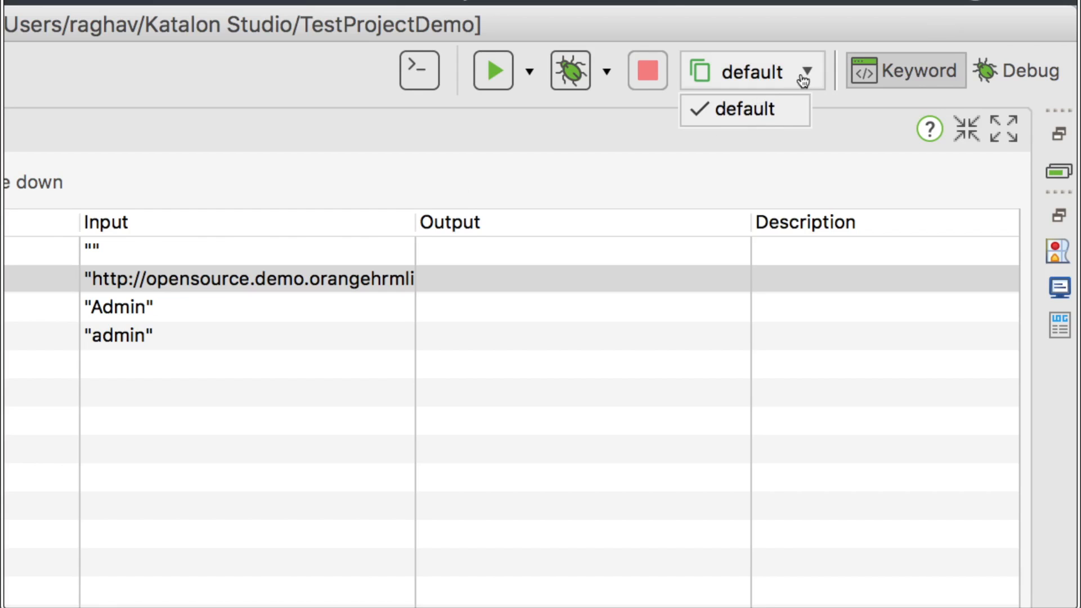
left_click(807, 75)
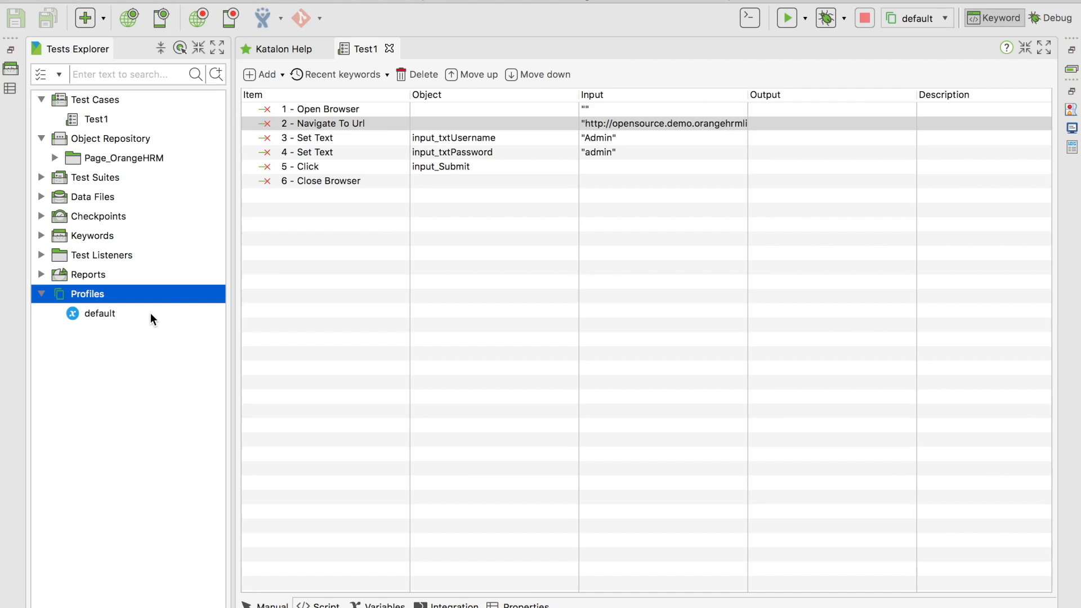
double_click(150, 313)
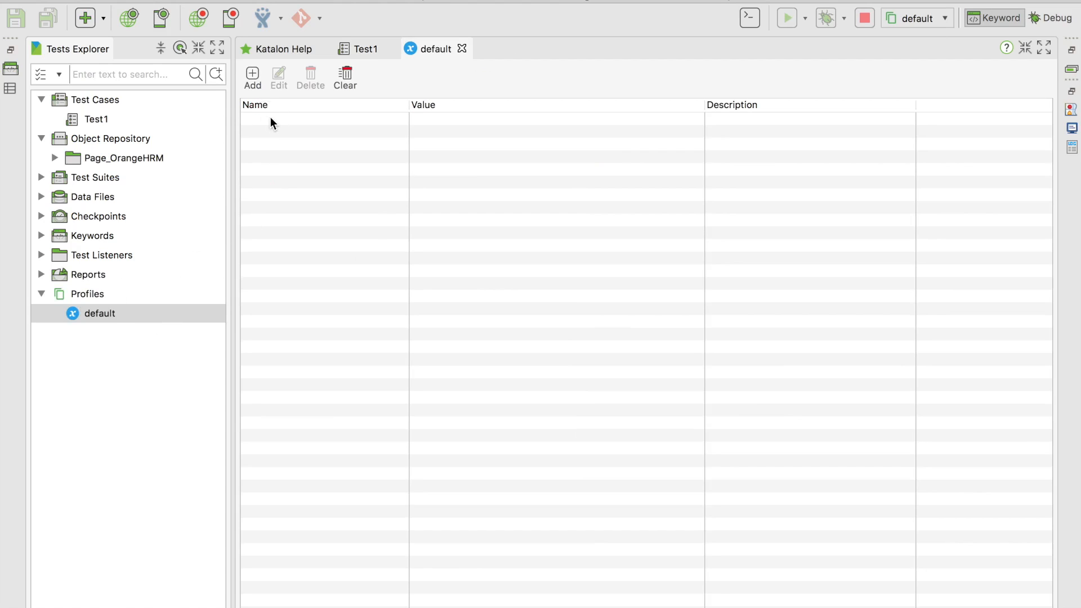
Add a Url variable whose value is the pasted OrangeHRM login URL
left_click(252, 75)
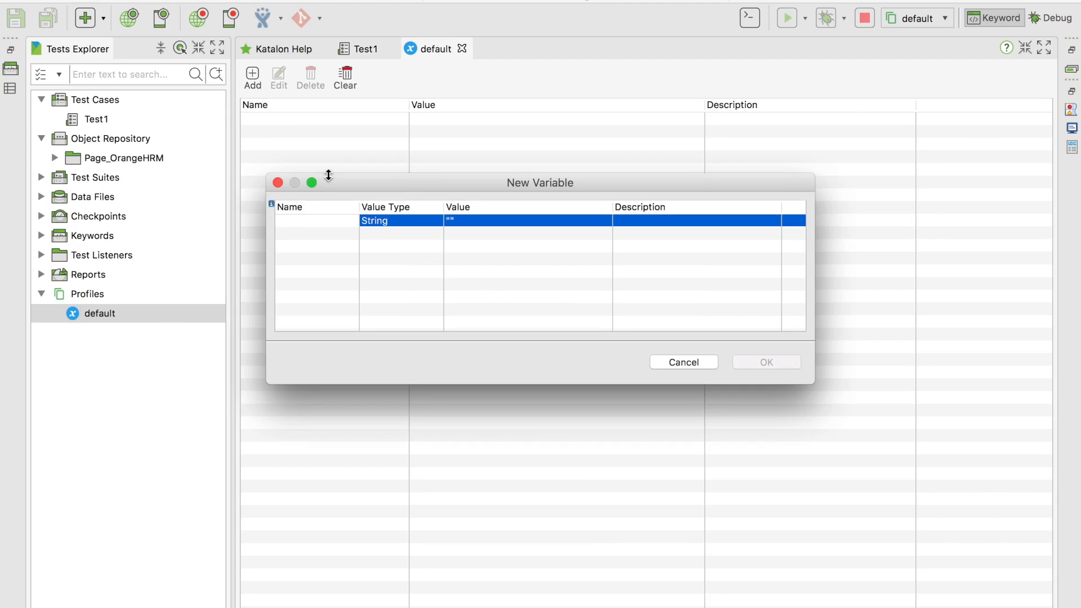
type("Url")
left_click(498, 222)
type("http://opensource.demo.orangehrmlive.com/login")
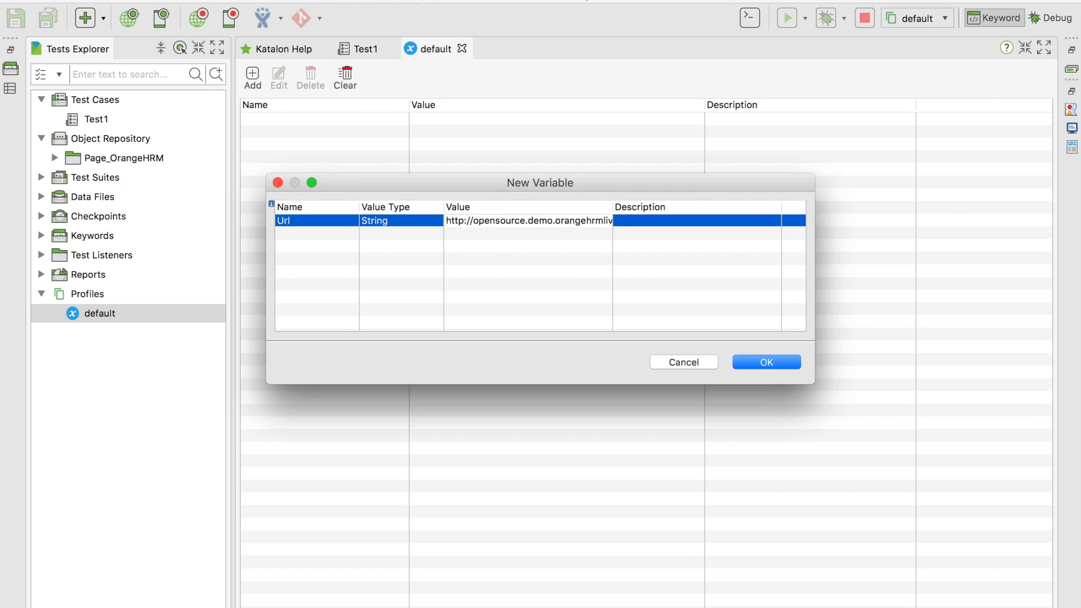
left_click_drag(539, 222, 637, 222)
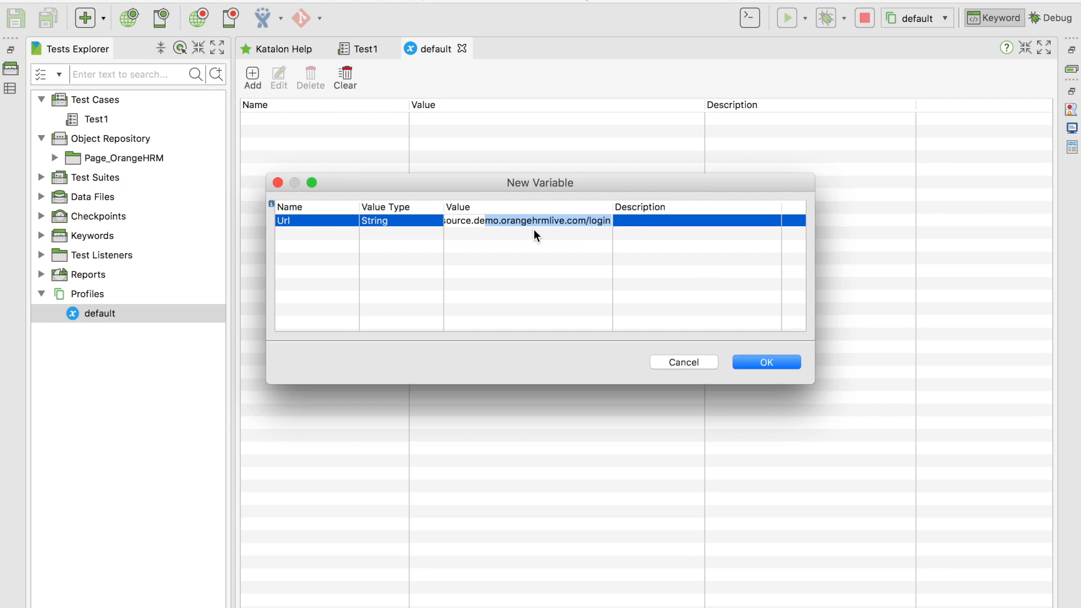
left_click(756, 361)
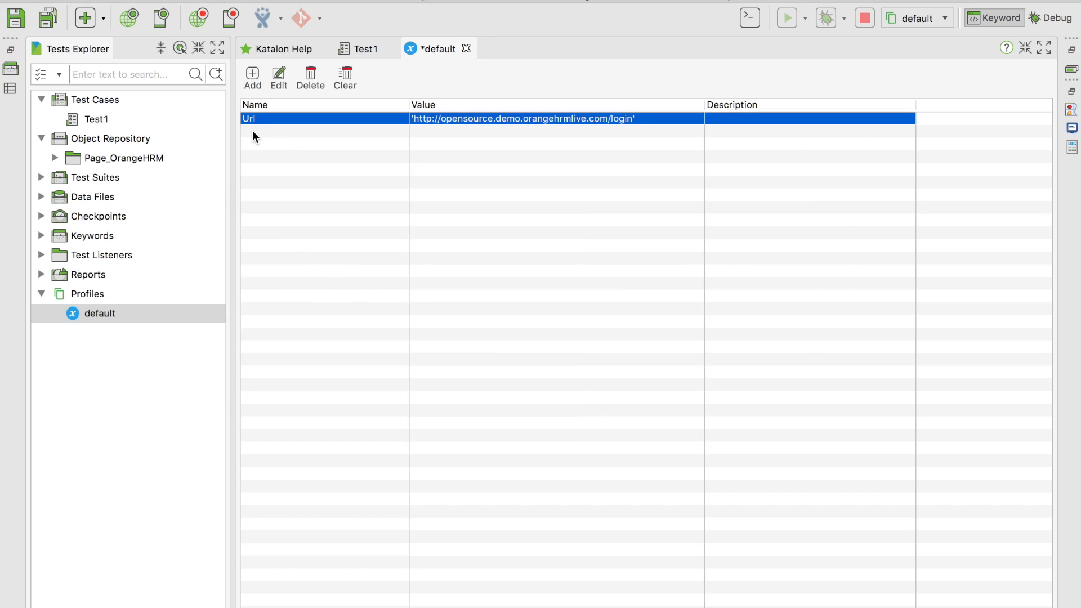
Add a Username variable with value Admin
left_click(256, 79)
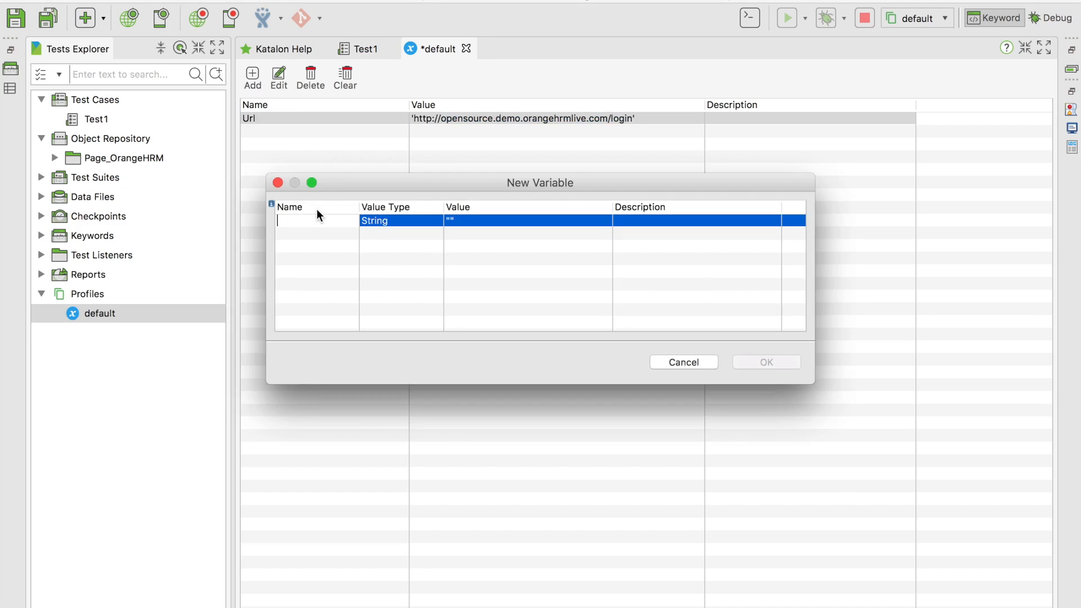
type("Username")
left_click(467, 220)
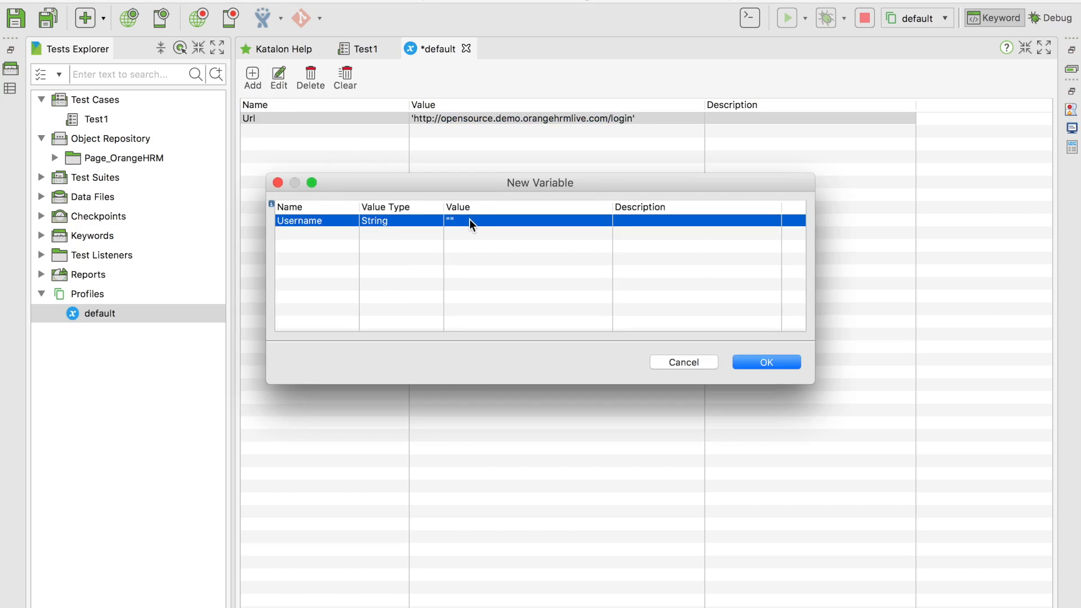
left_click(473, 228)
type("Admin")
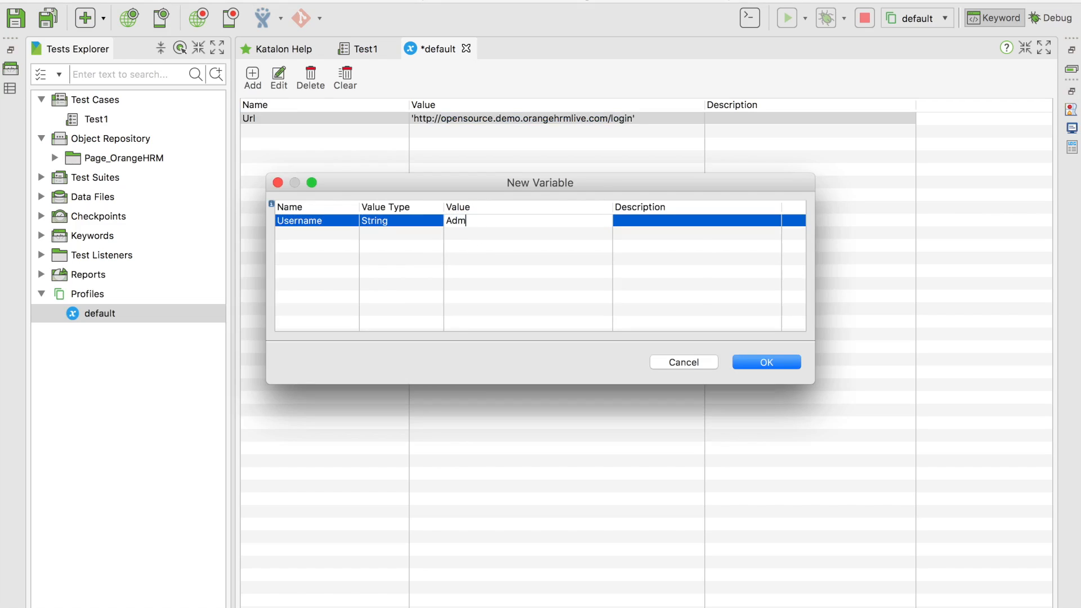
left_click(751, 366)
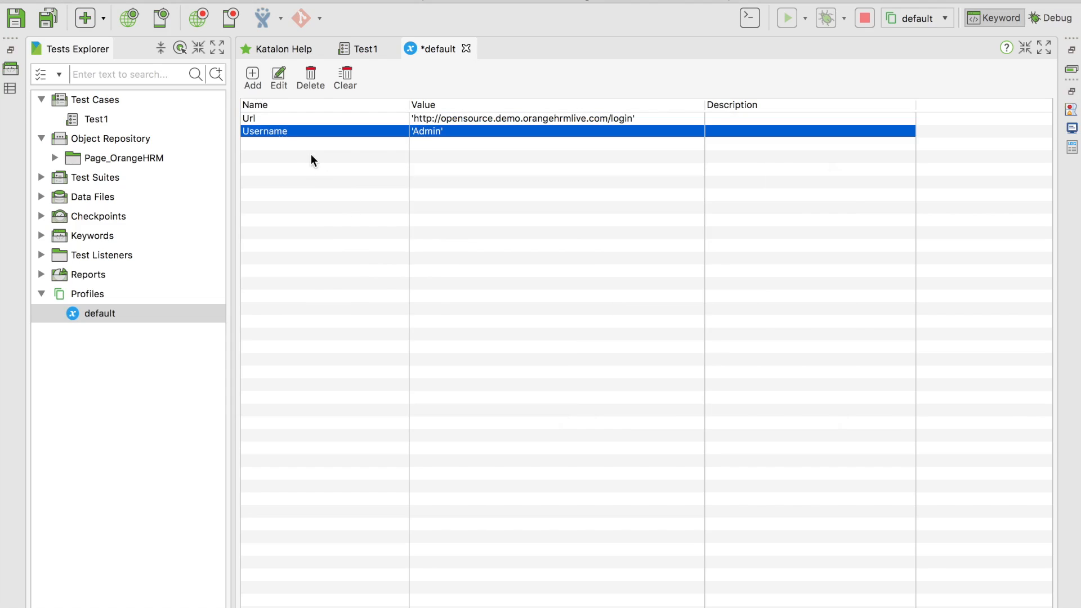
Add a Password variable holding the demo login password
left_click(253, 78)
type("Passw")
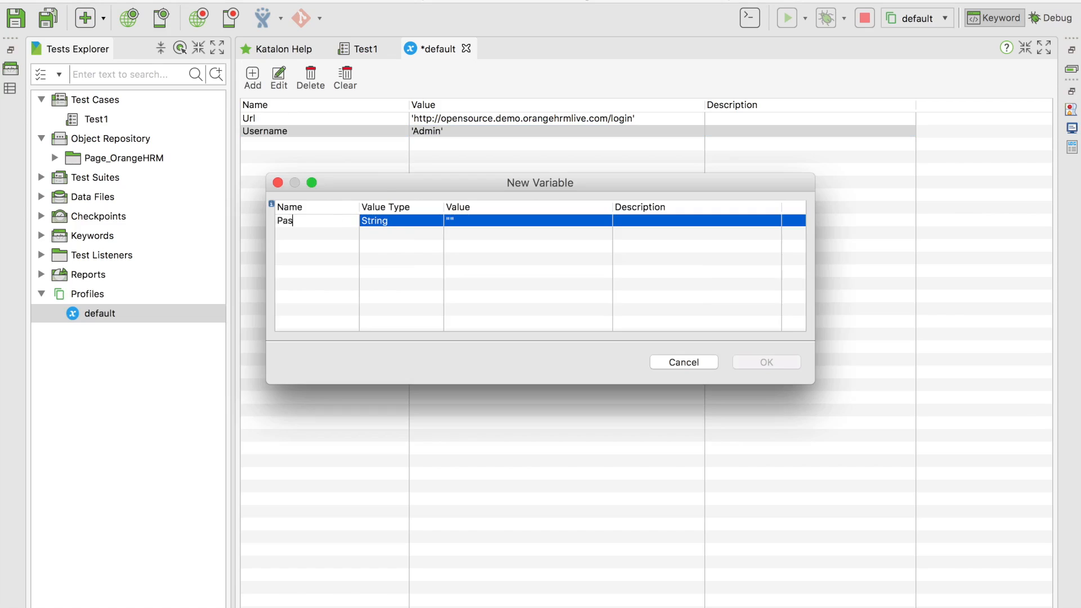
key("BackSpace")
type("word")
left_click(478, 220)
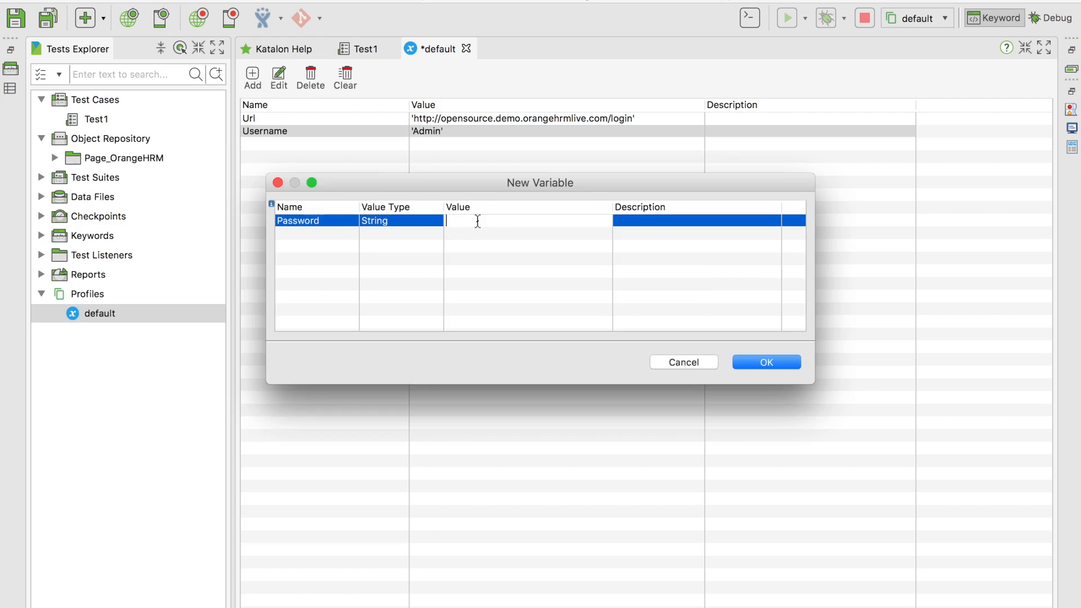
type("admin")
left_click(754, 363)
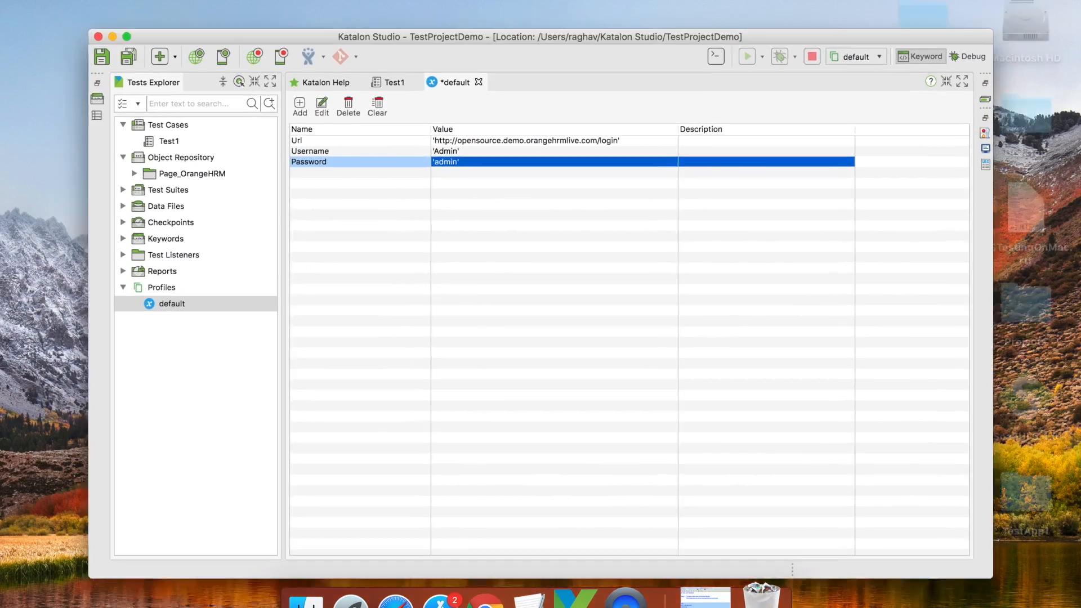
Add 'Step 2 : Add values to default profile' and 'Step 3 : Refer values from profile in TestCase', then save
left_click(712, 598)
left_click(428, 471)
scroll(400, 315, "up", 3)
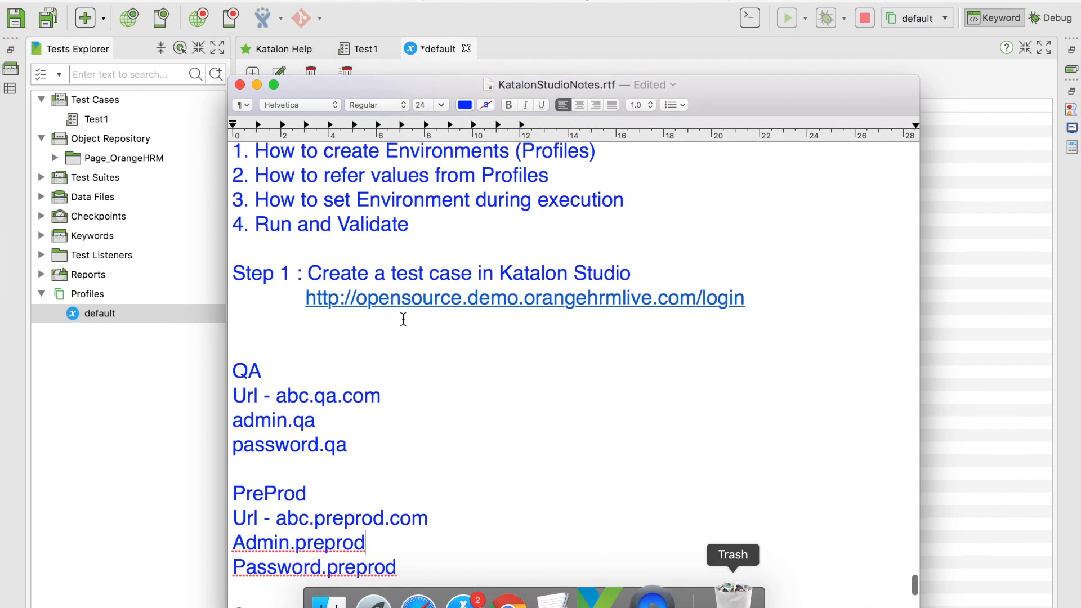
key("Return")
key("Return")
type("Step 2 ")
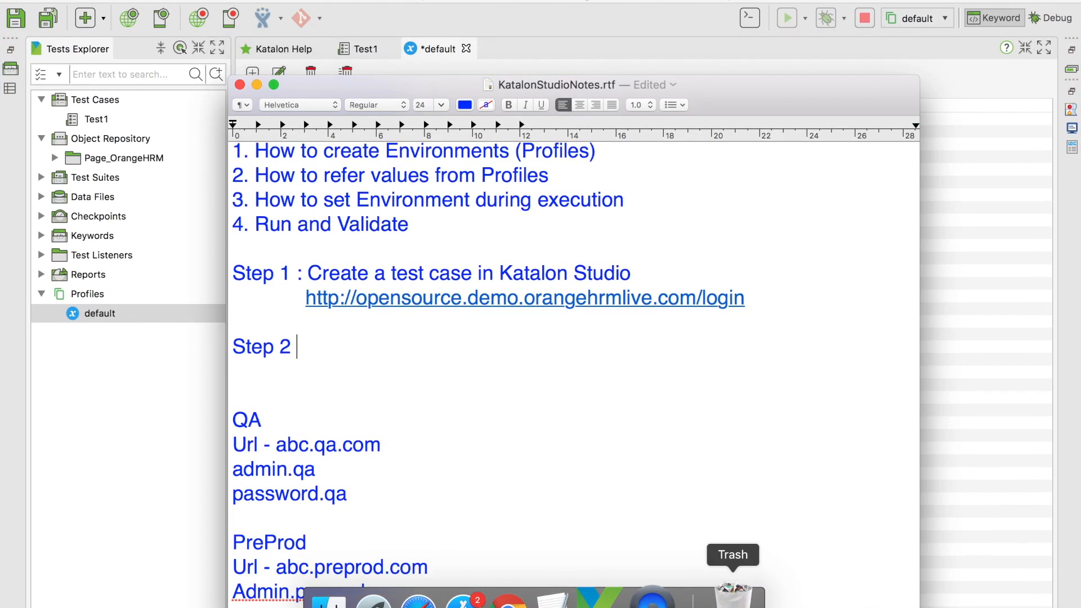
type(": Add values to de")
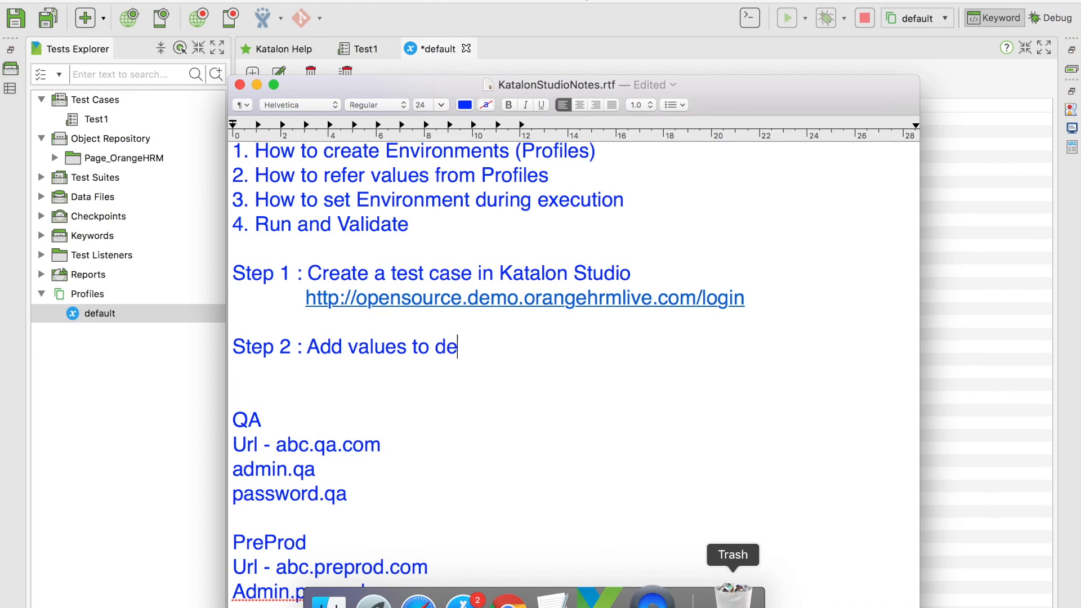
type("fault pro")
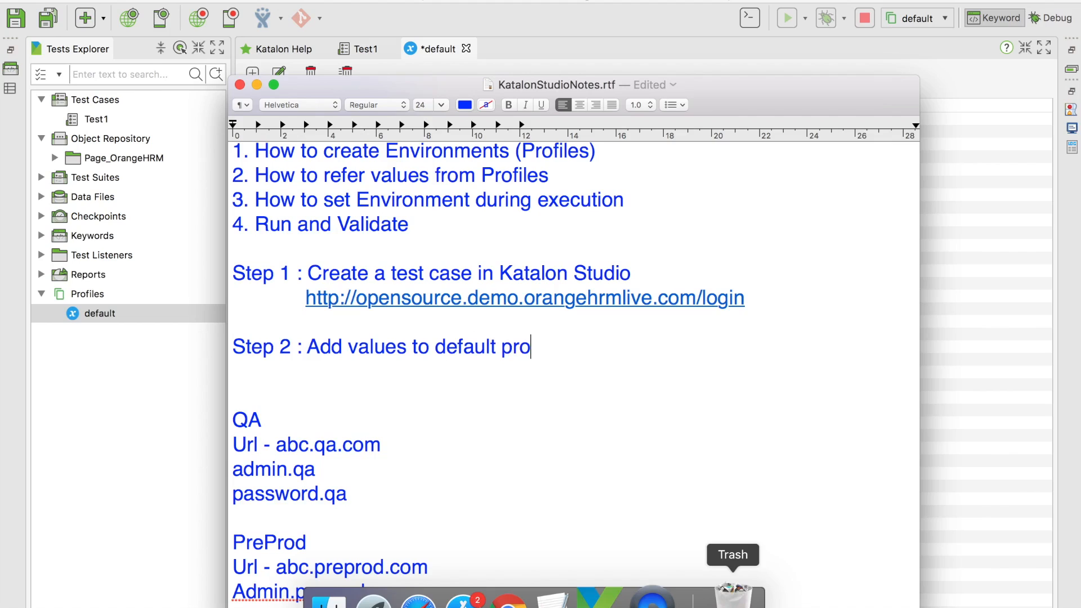
type("file")
key("Return")
key("Return")
type("Step 3 :")
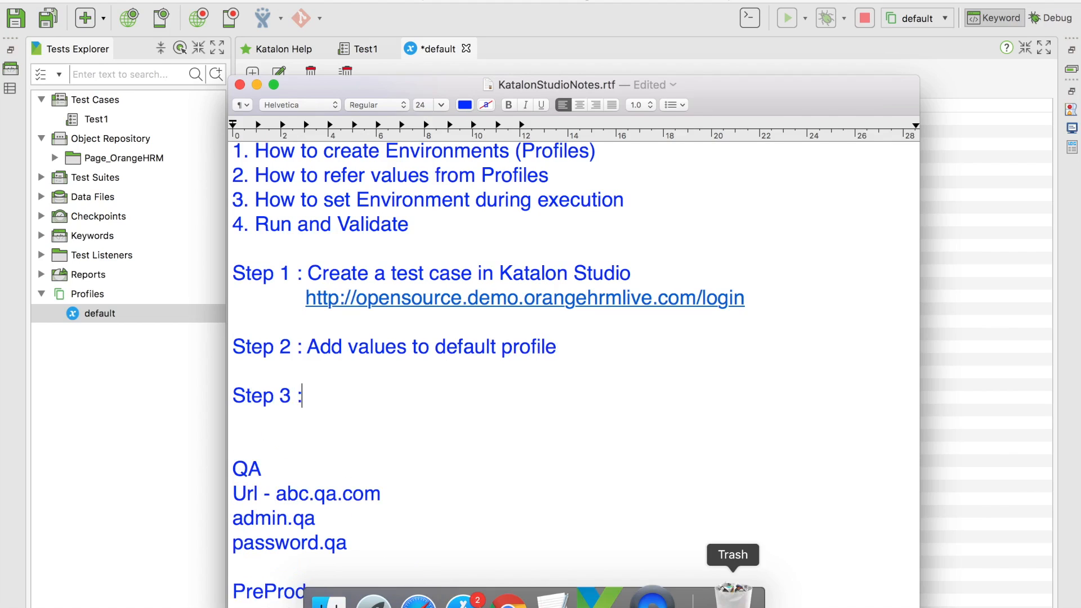
type(" Refer v")
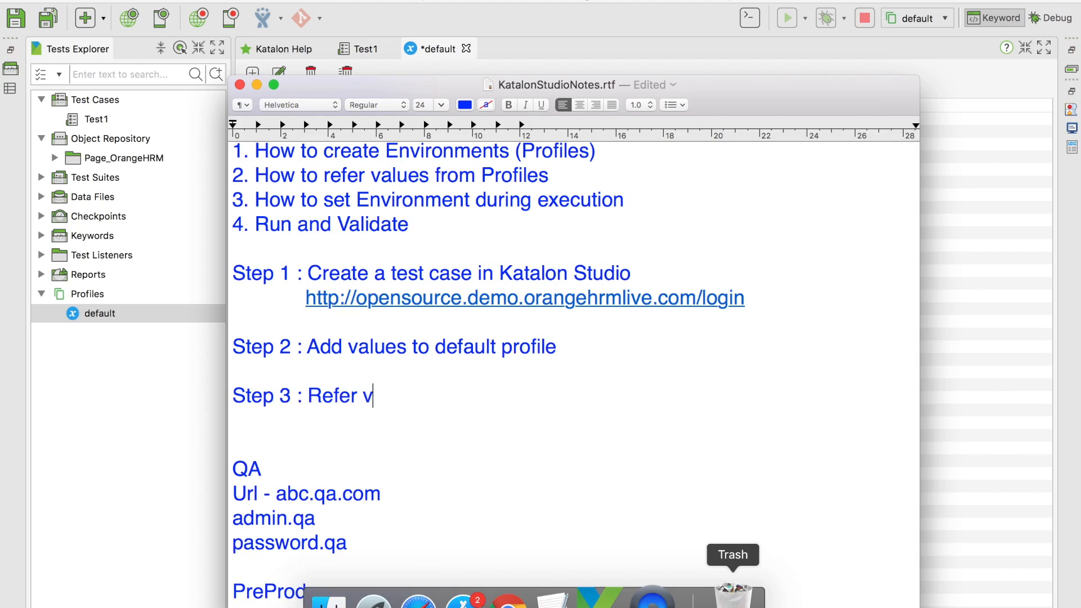
type("alues from profile in TestCase")
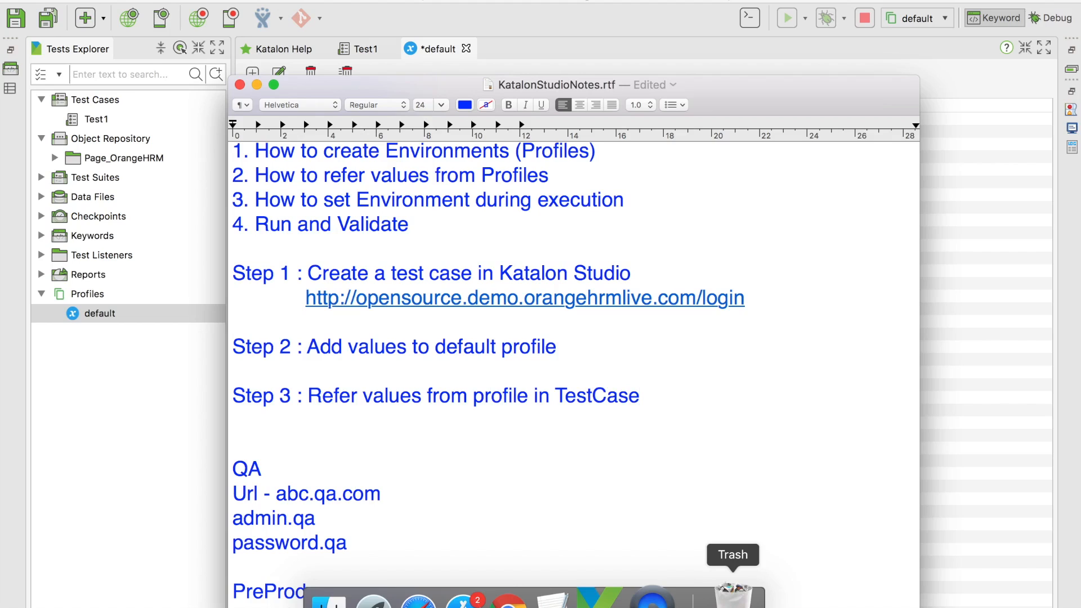
key("super+s")
left_click(980, 231)
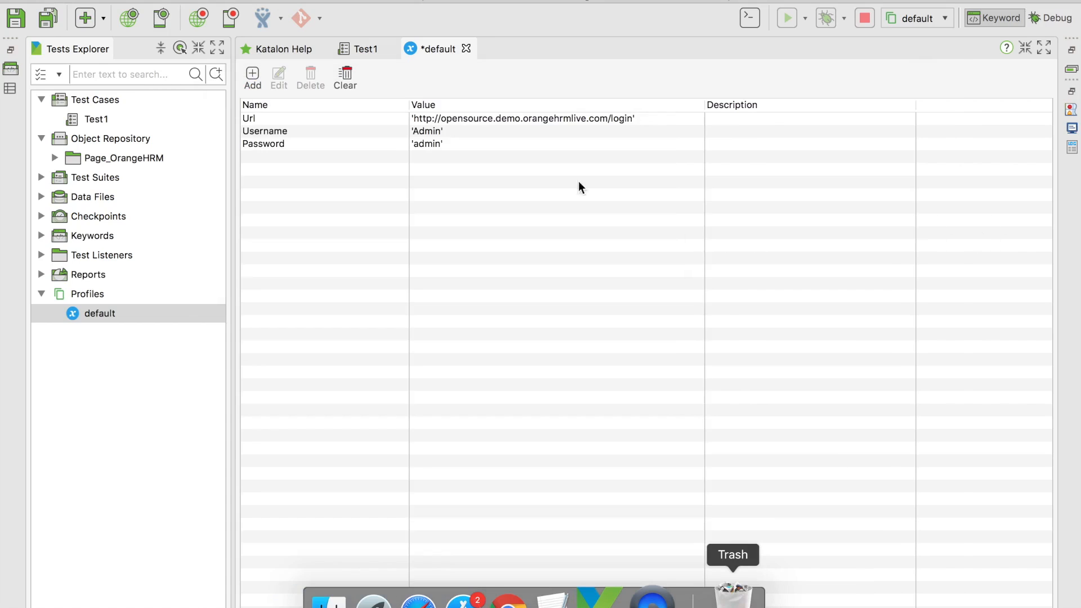
Save the default profile, then switch Test1's Navigate To Url rawUrl input to Global Variable type
left_click(46, 22)
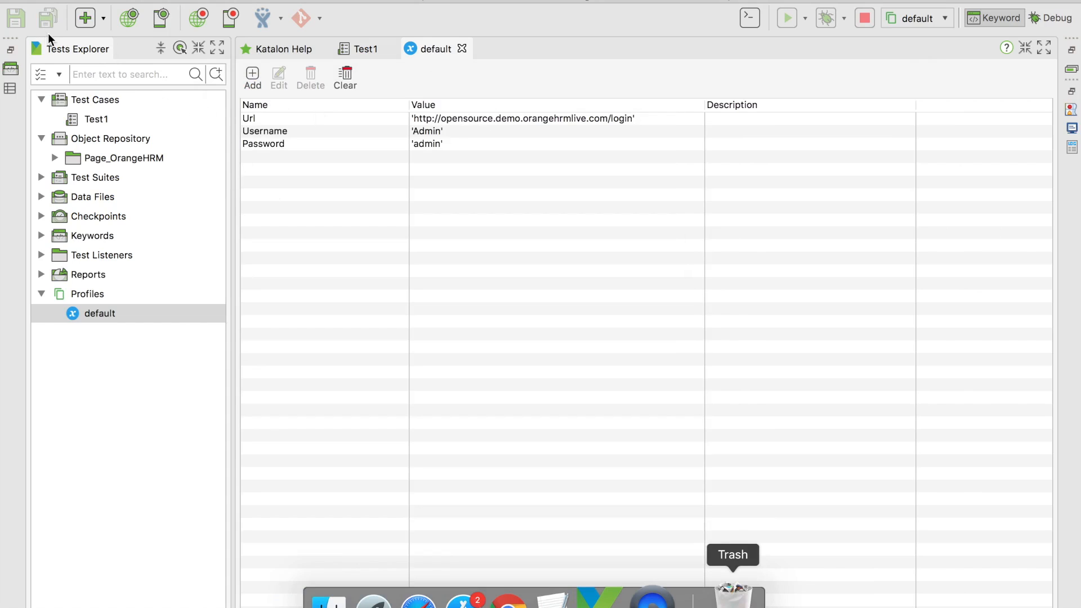
double_click(102, 120)
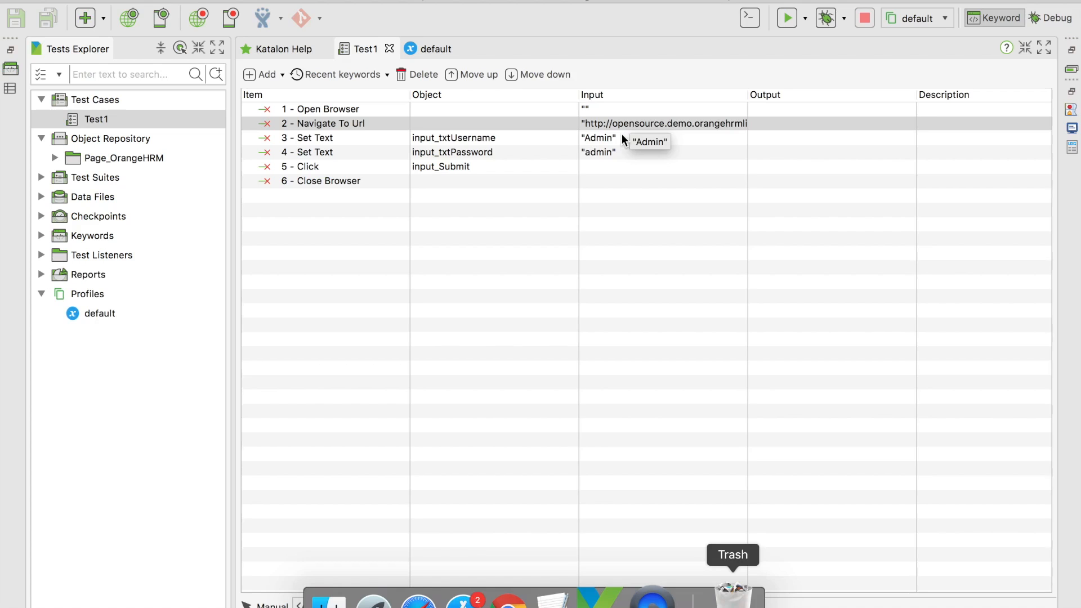
double_click(639, 124)
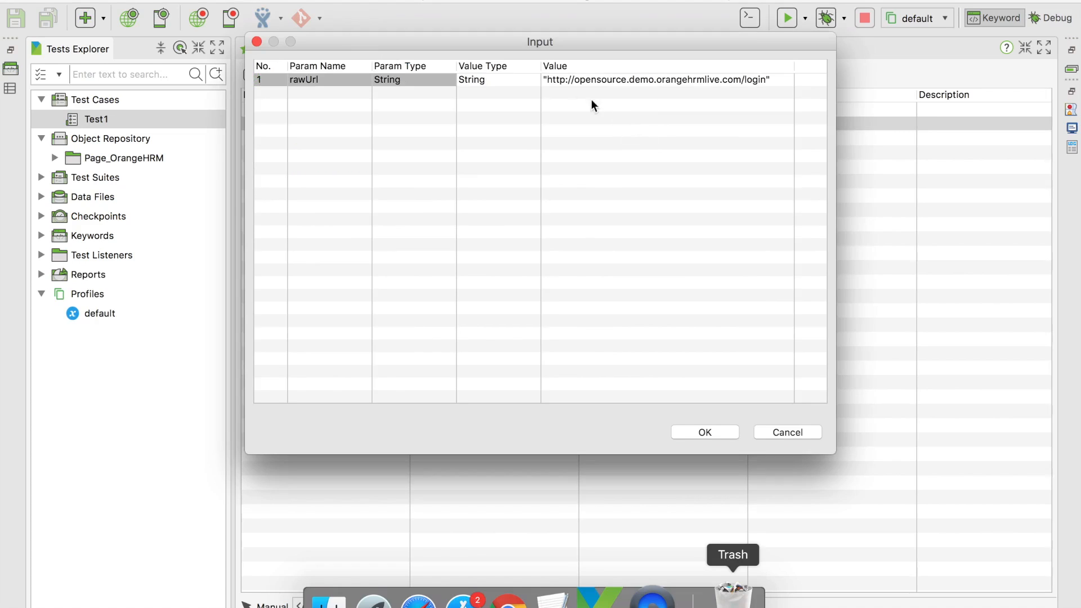
left_click(579, 79)
left_click(508, 79)
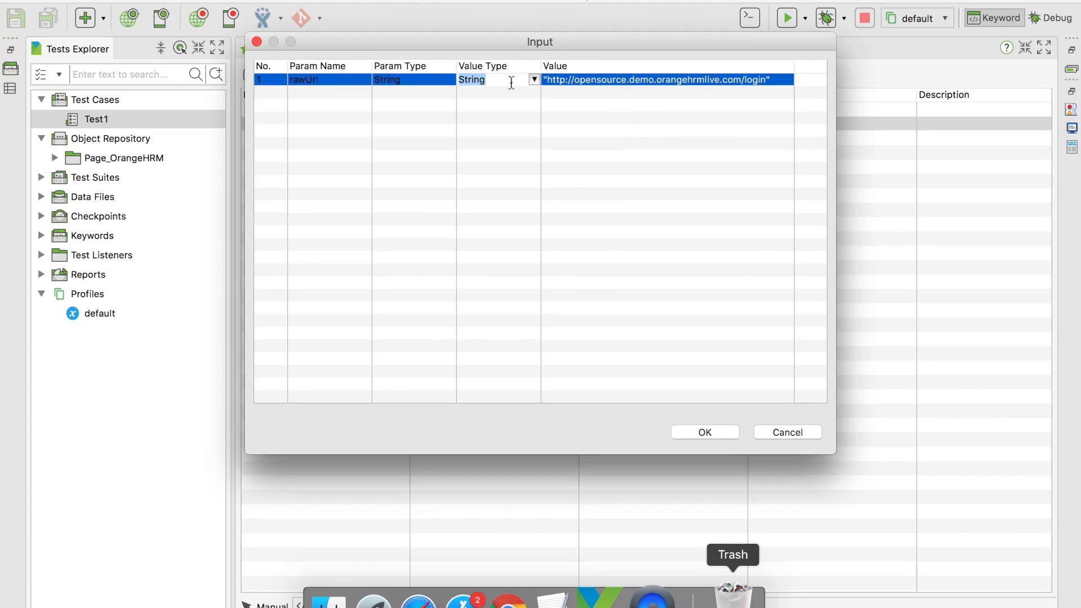
left_click(533, 80)
left_click(517, 117)
Pick the Url global variable as the rawUrl value and confirm the step's input
left_click_drag(609, 43, 505, 138)
left_click(517, 170)
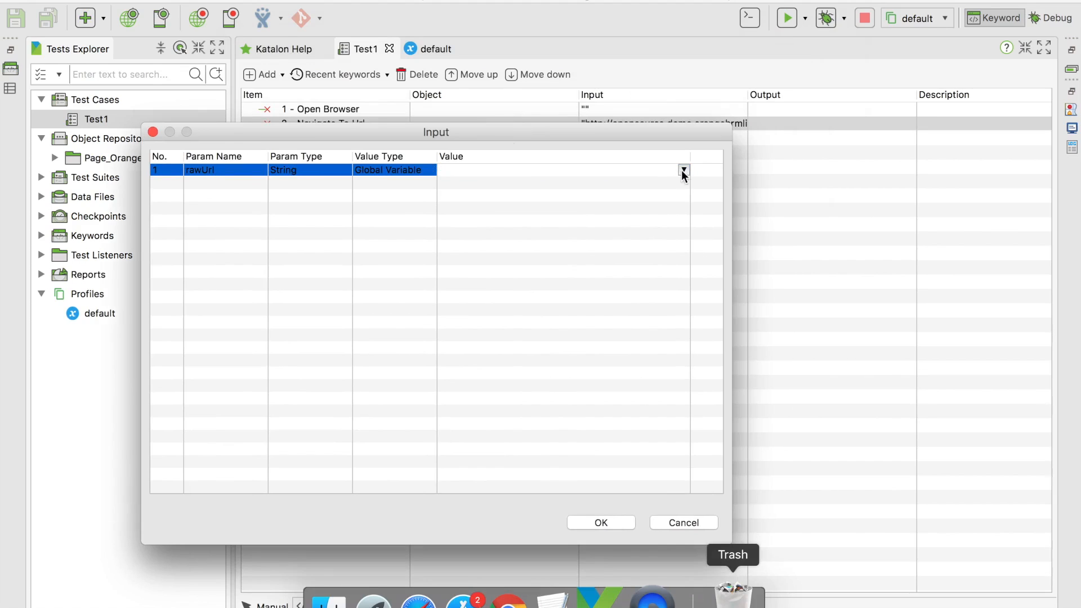
left_click(683, 169)
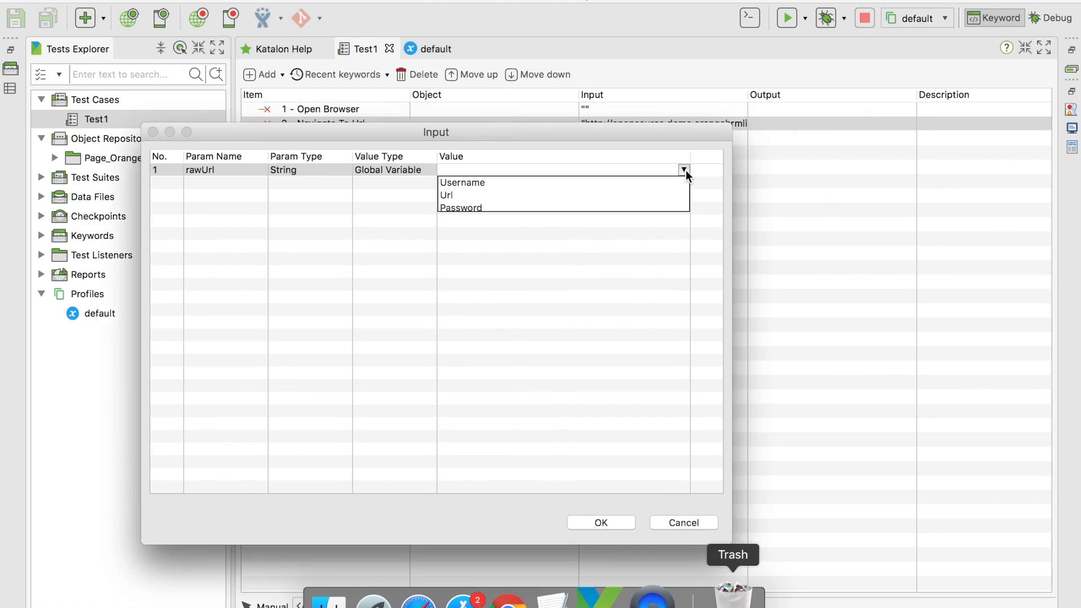
left_click(548, 197)
left_click_drag(510, 134, 552, 93)
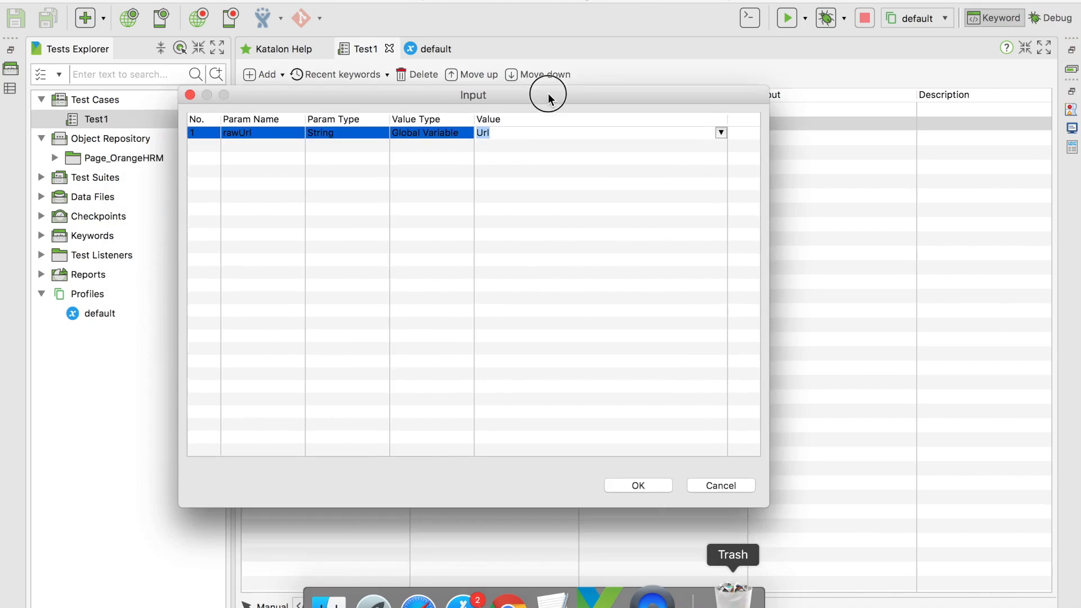
left_click(637, 482)
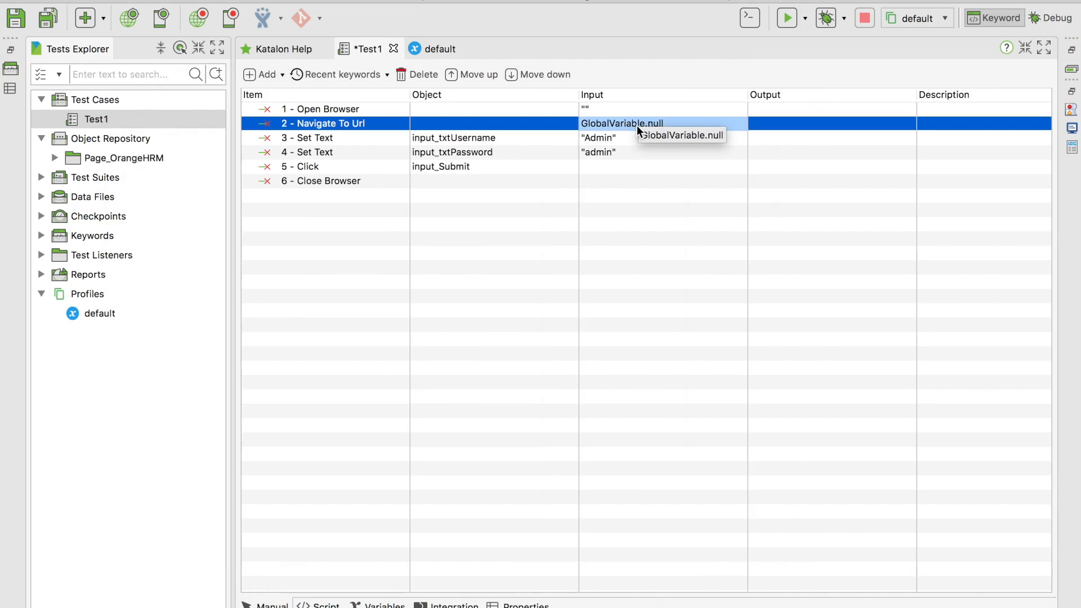
In Test1's script, change navigateToUrl(GlobalVariable.null) to GlobalVariable.Url and save the test case
left_click(319, 605)
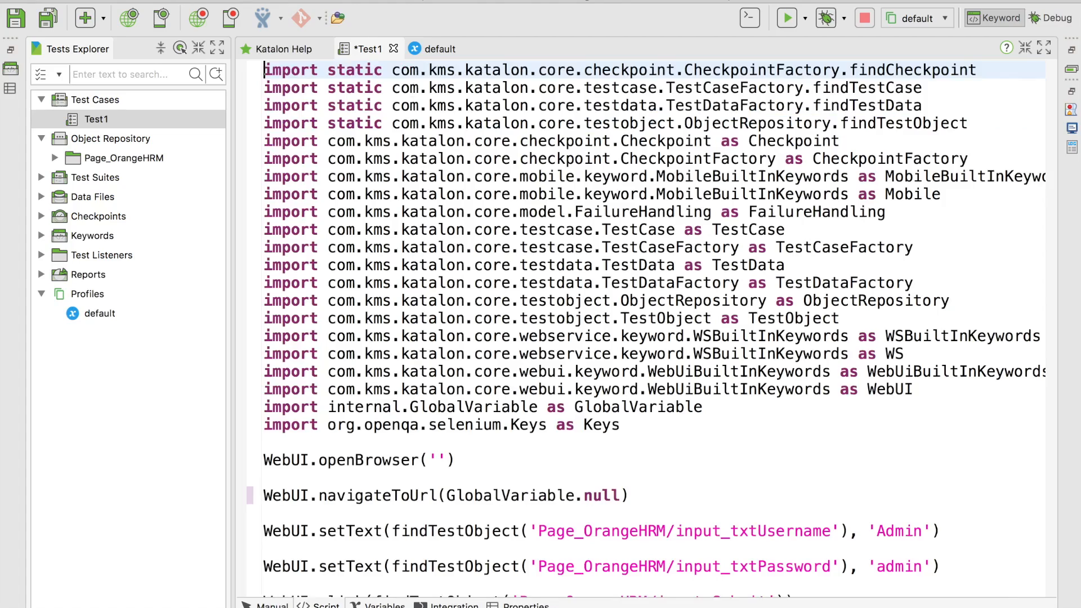
scroll(724, 552, "down", 3)
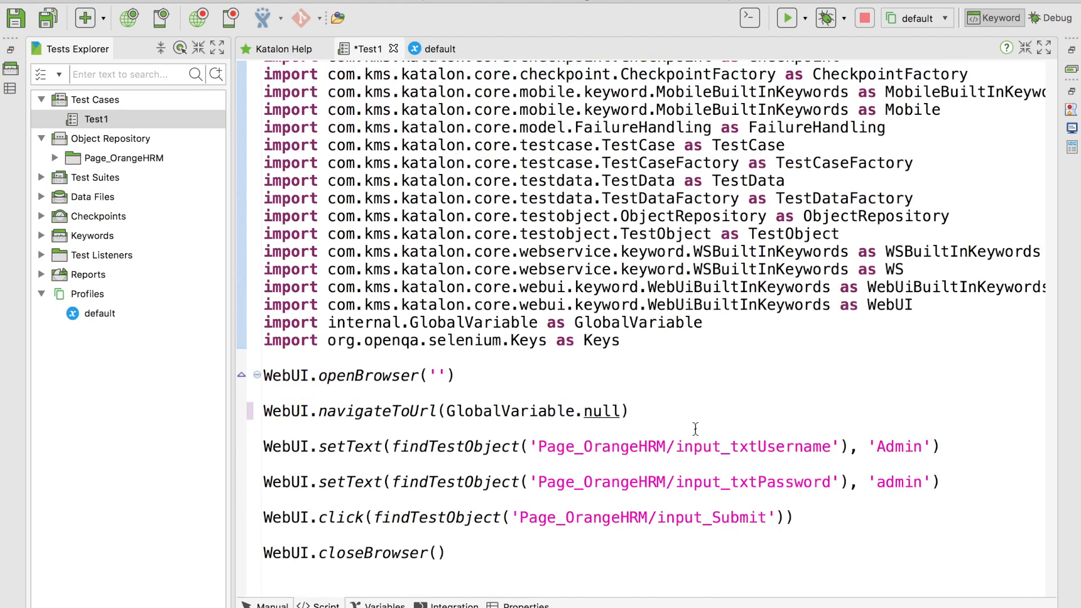
left_click_drag(624, 409, 585, 403)
type("U")
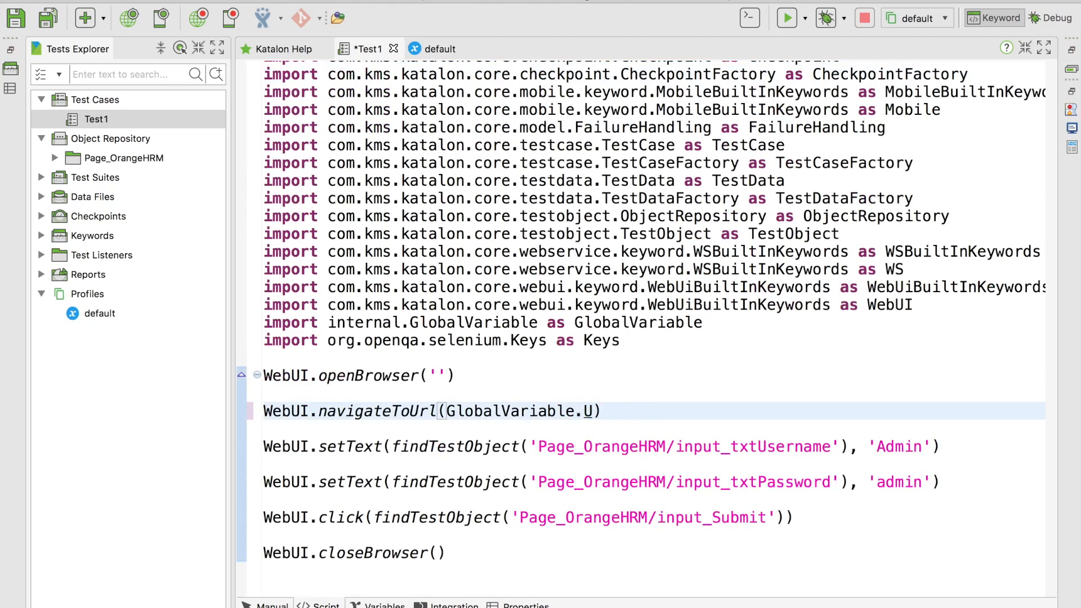
type("rl")
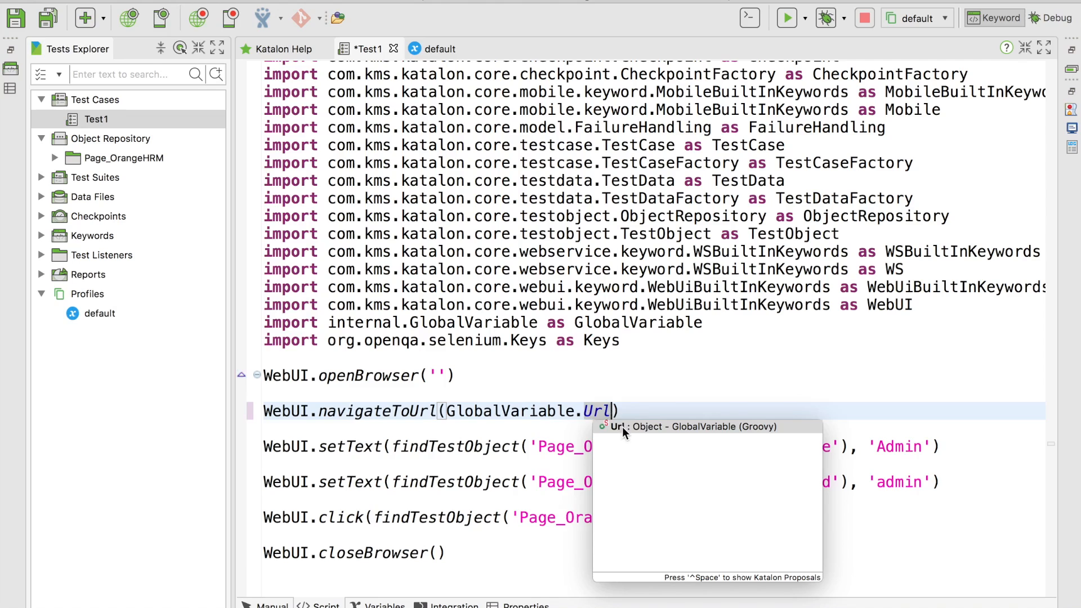
double_click(627, 431)
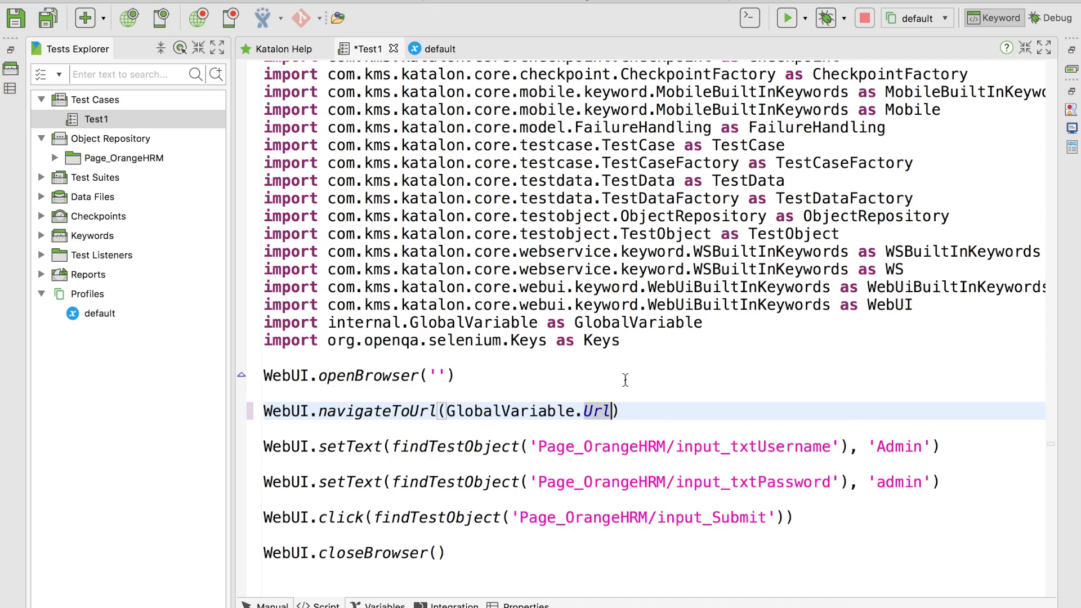
key("super+s")
left_click(264, 604)
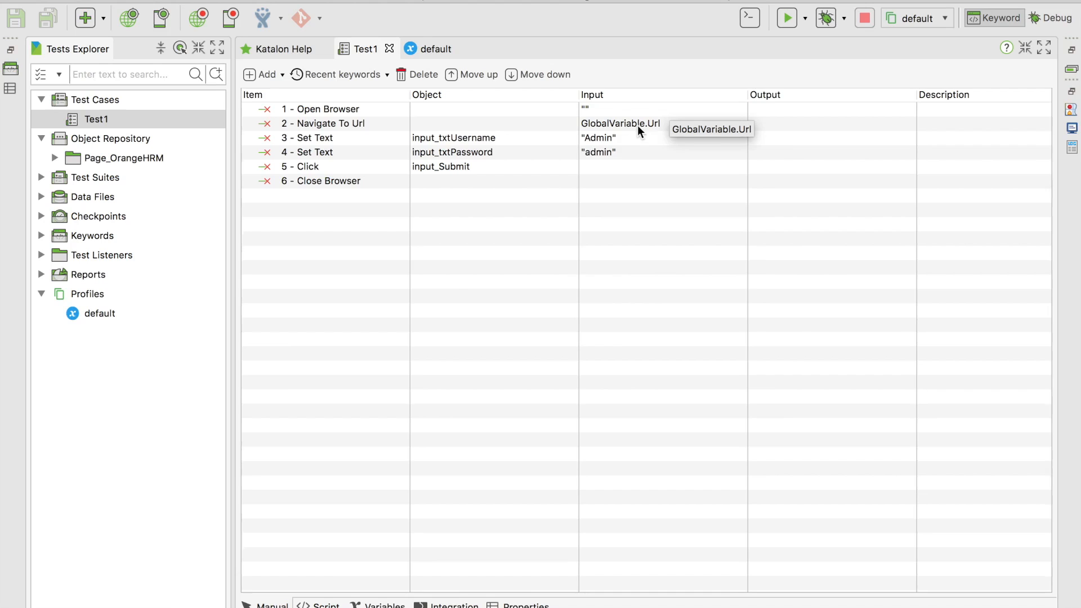
Make the username Set Text step take the Username global variable as its text
left_click(486, 311)
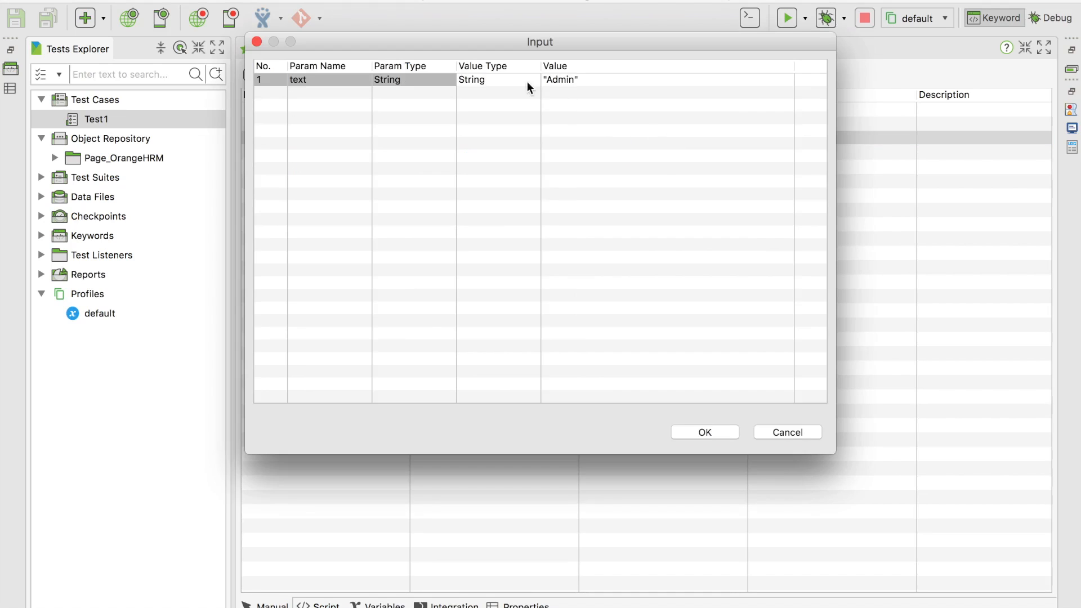
left_click(511, 76)
left_click(533, 78)
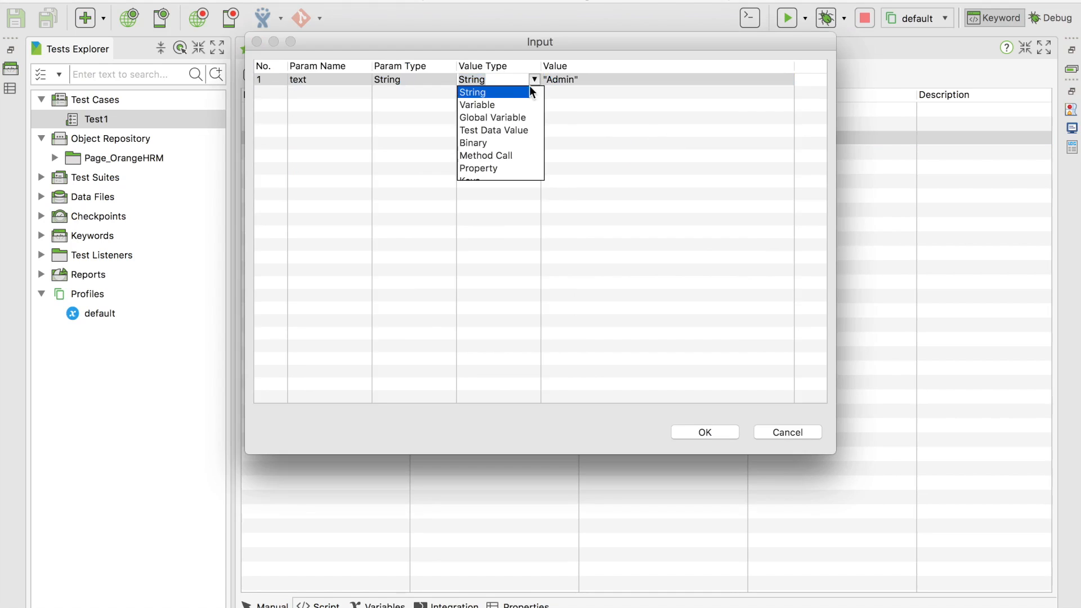
left_click(509, 118)
left_click(743, 84)
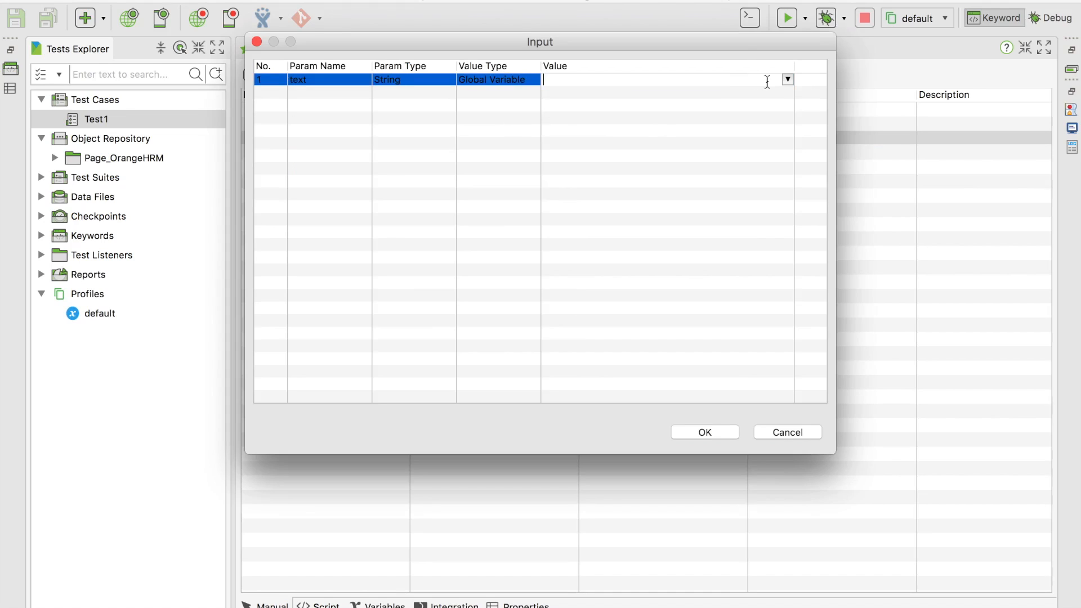
left_click(786, 79)
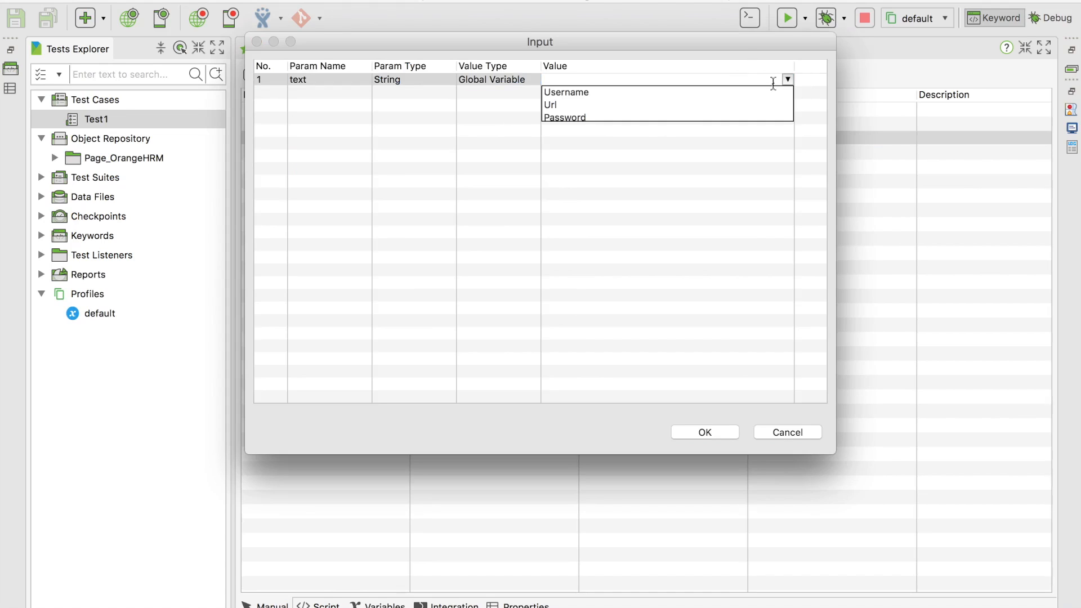
left_click(600, 93)
left_click(704, 432)
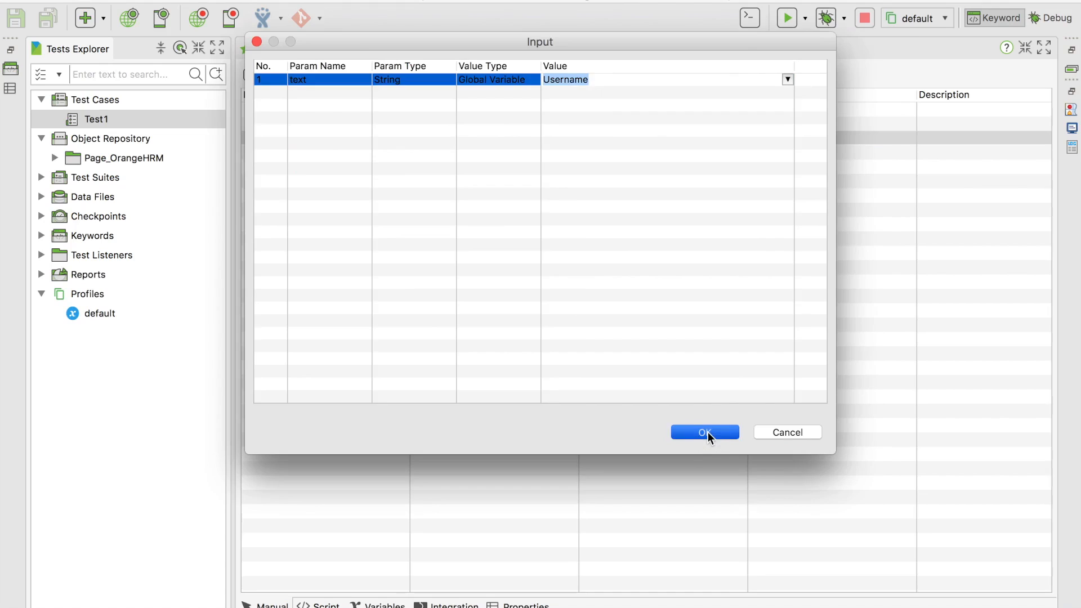
Make the password Set Text step use the Password global variable, then view the script enlarged
left_click(604, 157)
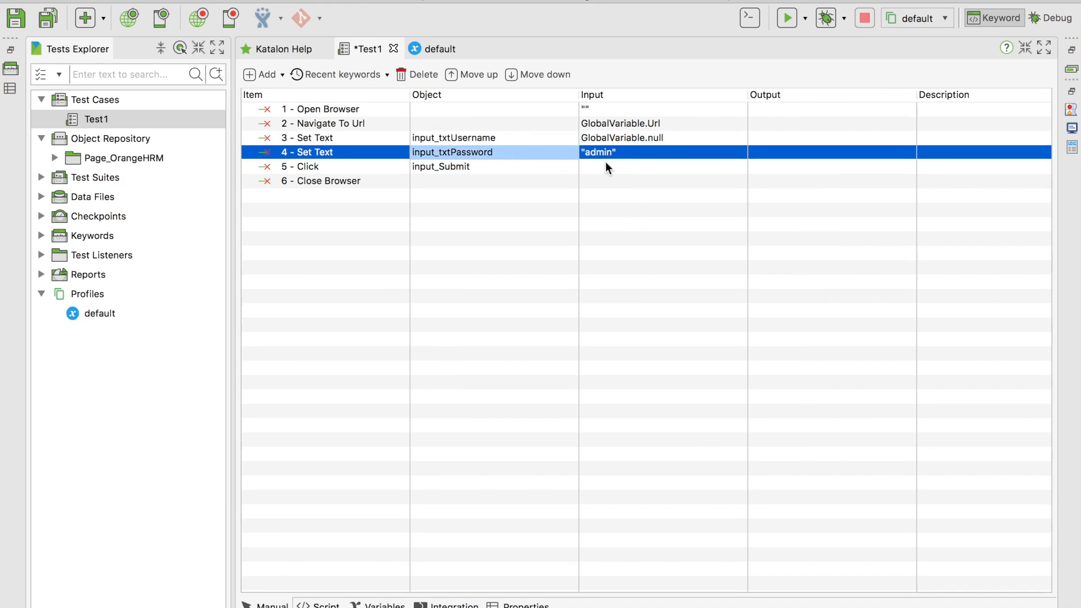
left_click(611, 153)
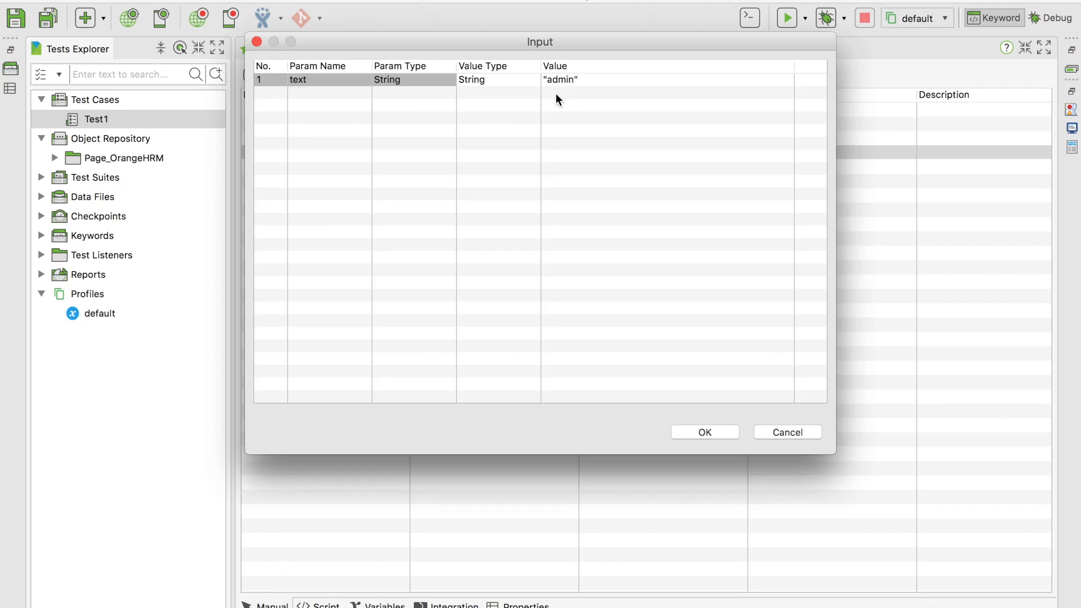
left_click(496, 79)
left_click(495, 80)
left_click(532, 80)
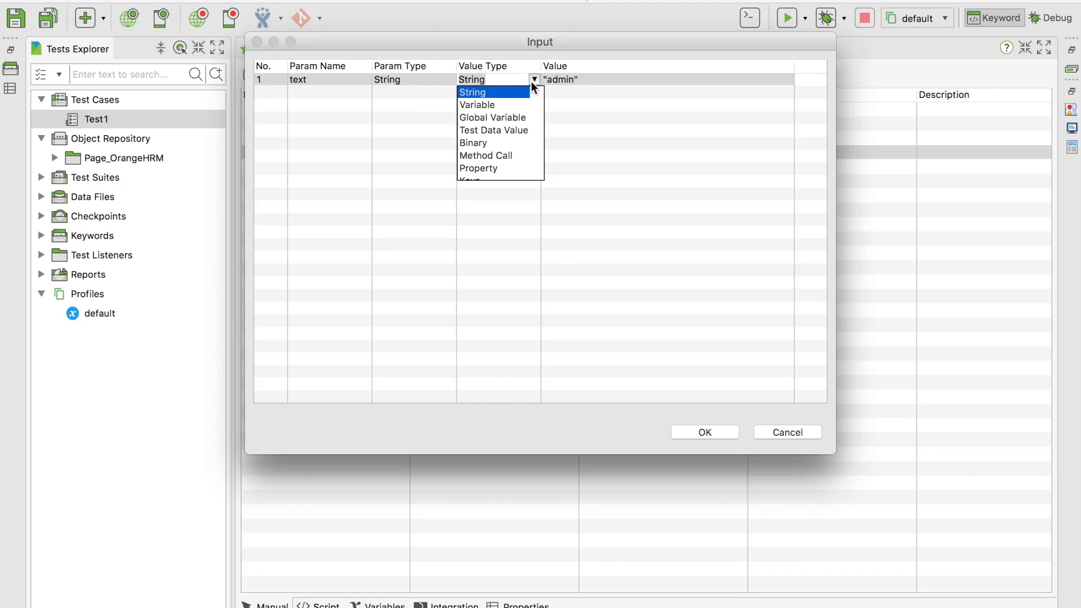
scroll(506, 113, "down", 1)
left_click(505, 114)
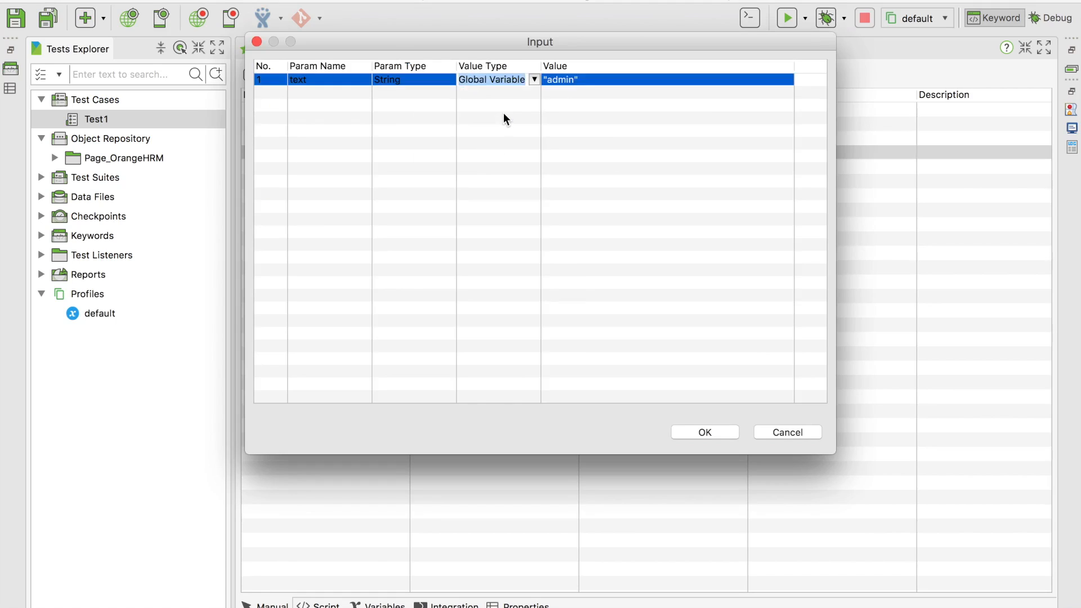
left_click(748, 80)
left_click(789, 80)
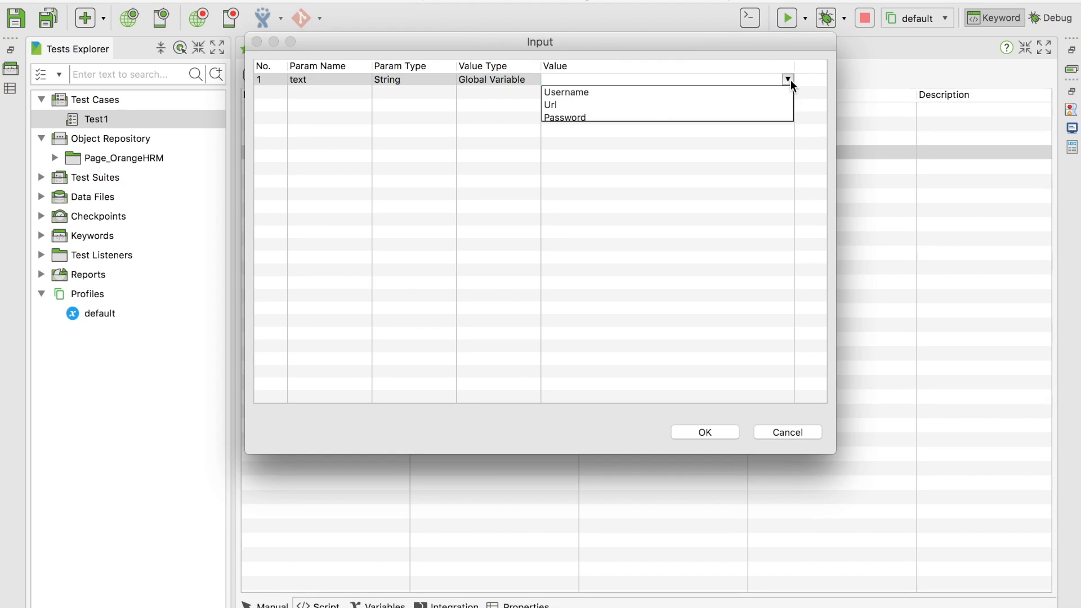
left_click(572, 117)
left_click(720, 429)
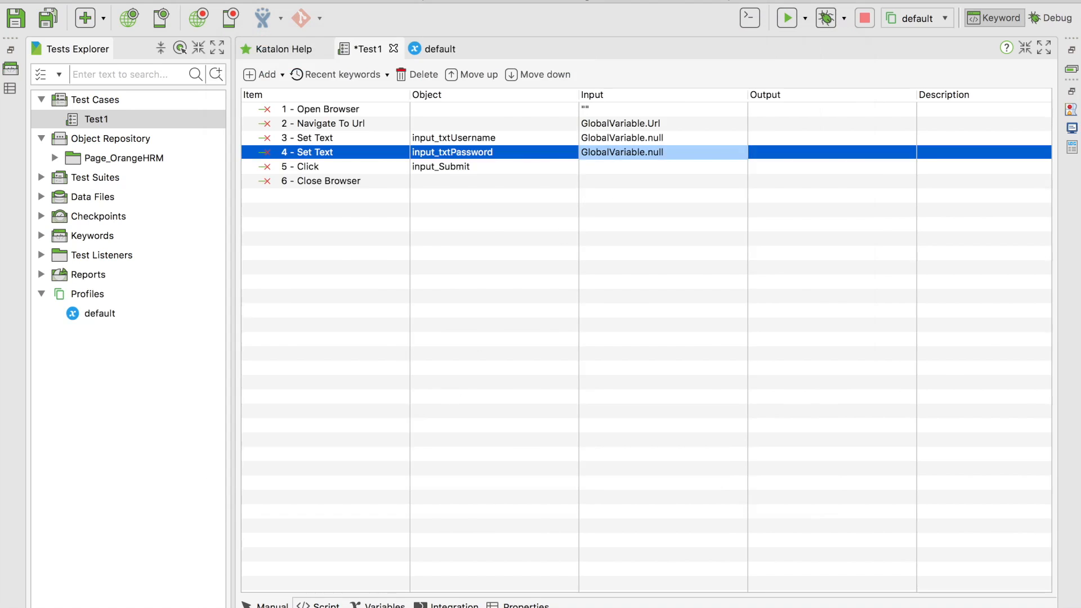
left_click(318, 605)
key("super+equal")
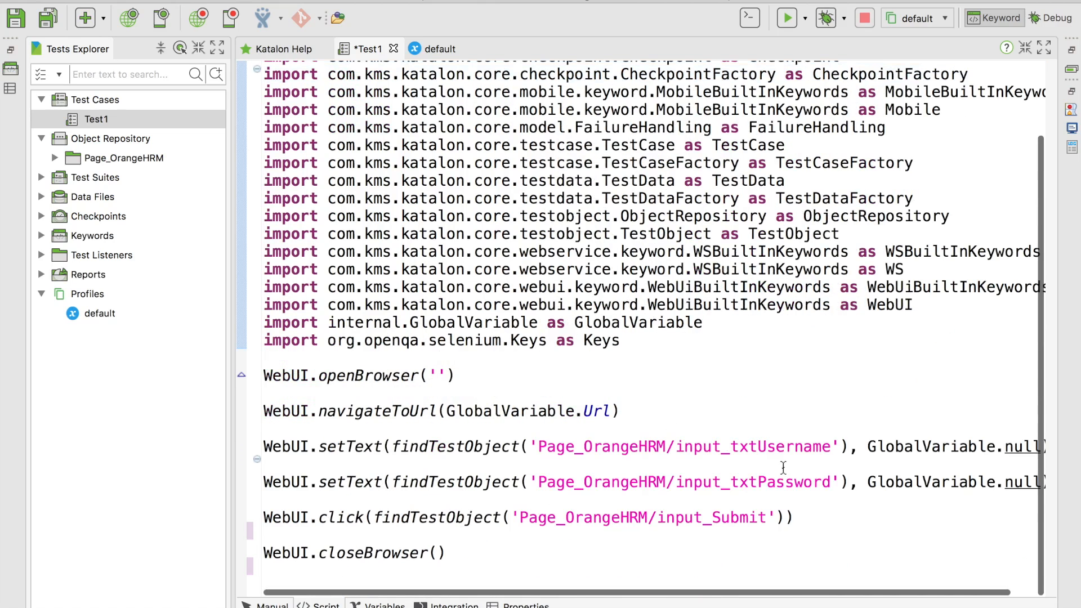
Replace both null values in the script with GlobalVariable.Username and GlobalVariable.Password, and save all
left_click(977, 446)
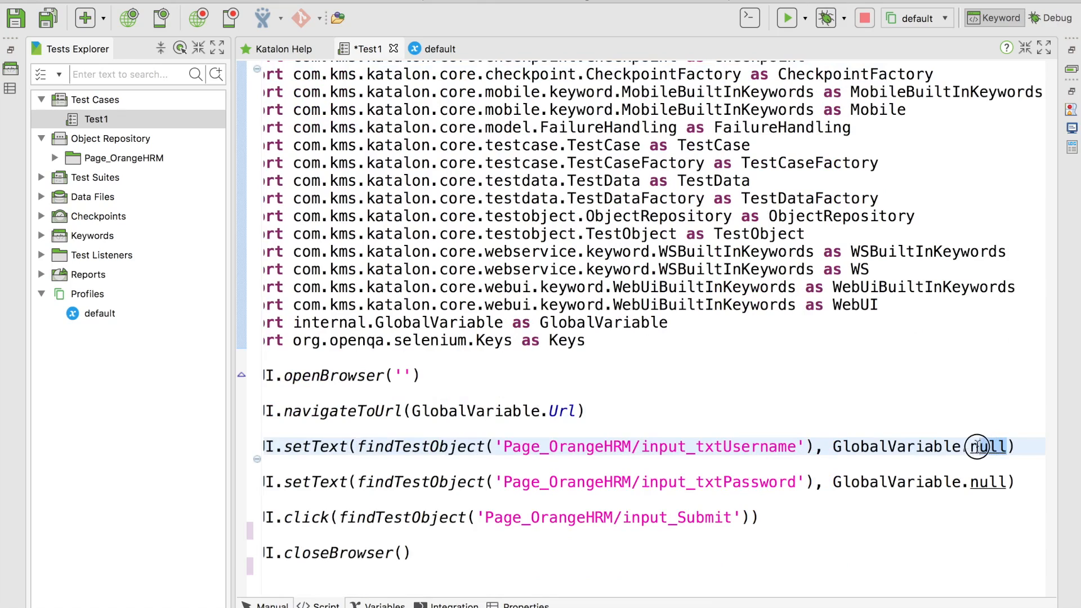
double_click(978, 447)
type("Username")
double_click(978, 482)
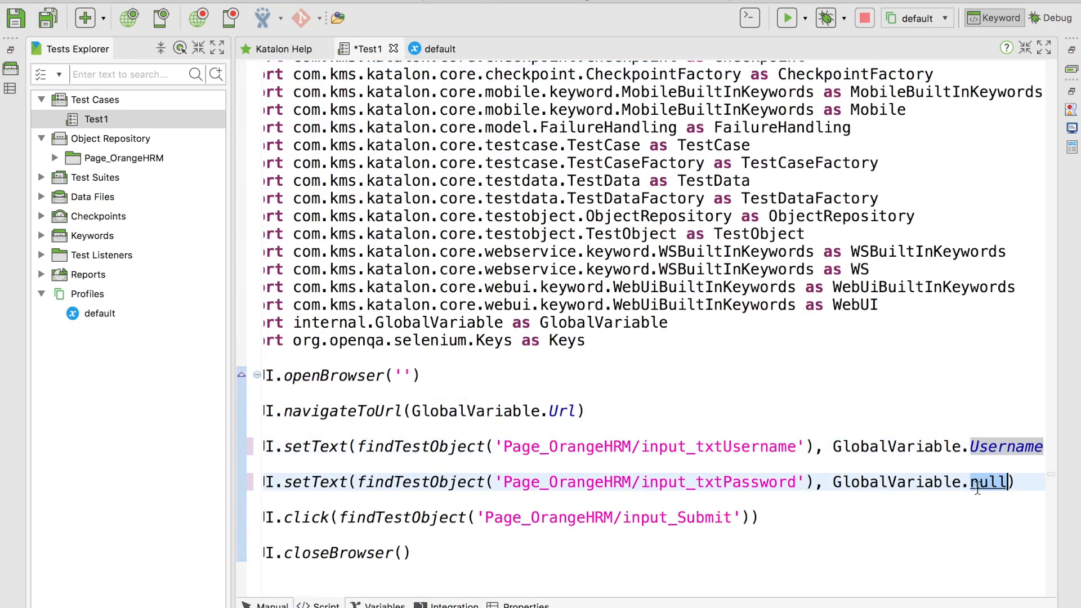
type("Pass")
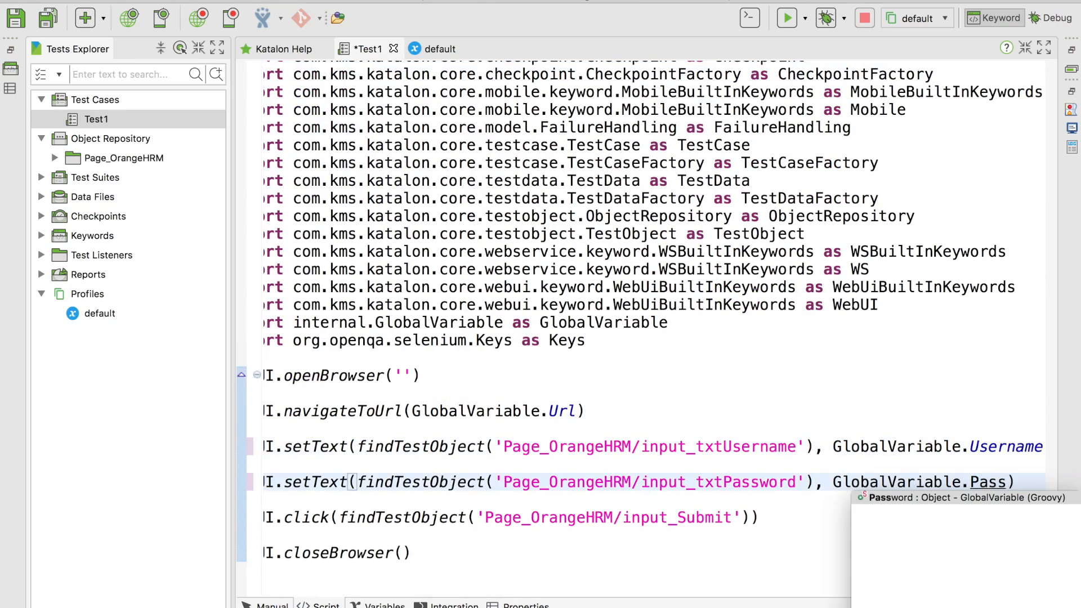
key("Return")
left_click(50, 19)
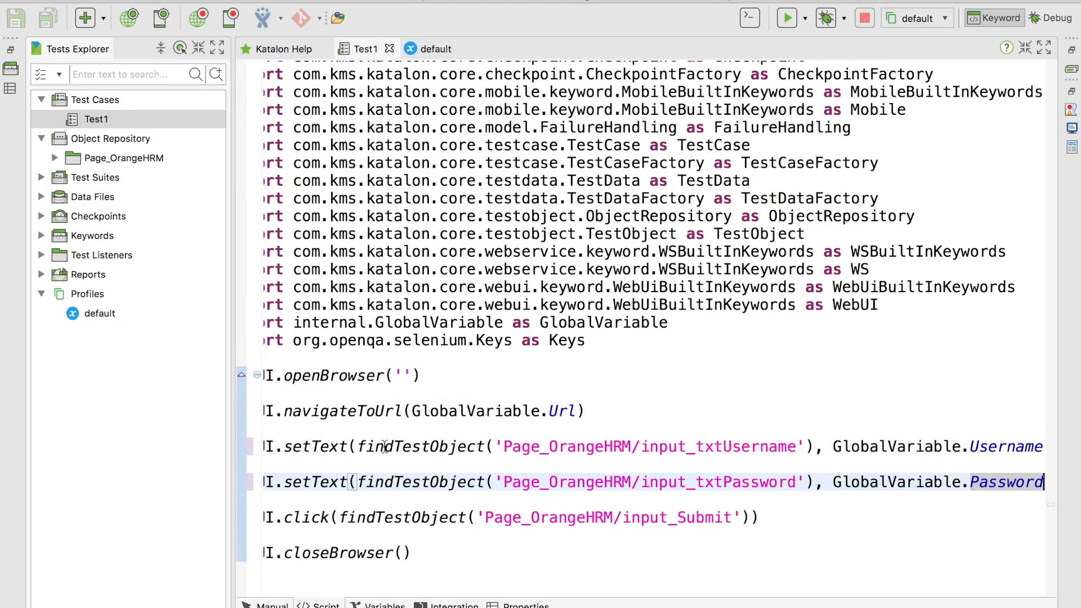
left_click(273, 605)
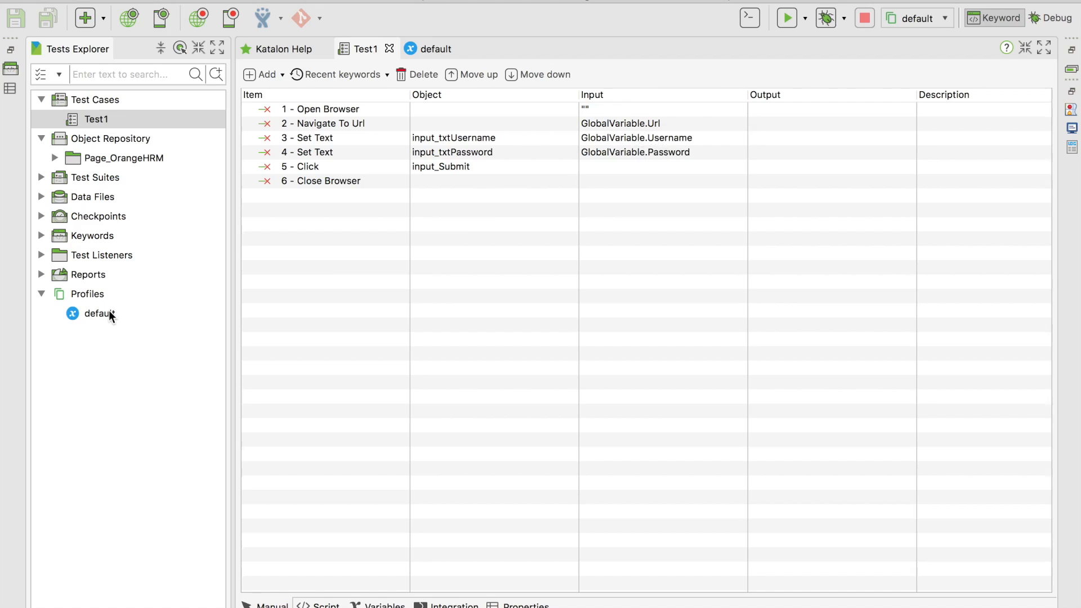
Duplicate the default profile under Profiles and rename the copy to QA
left_click(110, 316)
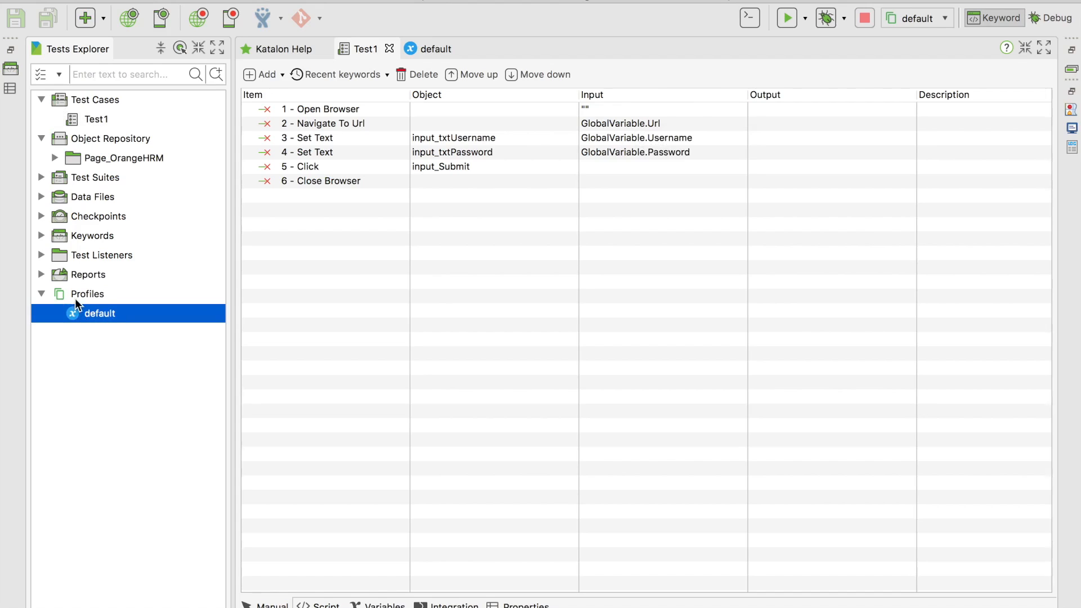
right_click(80, 314)
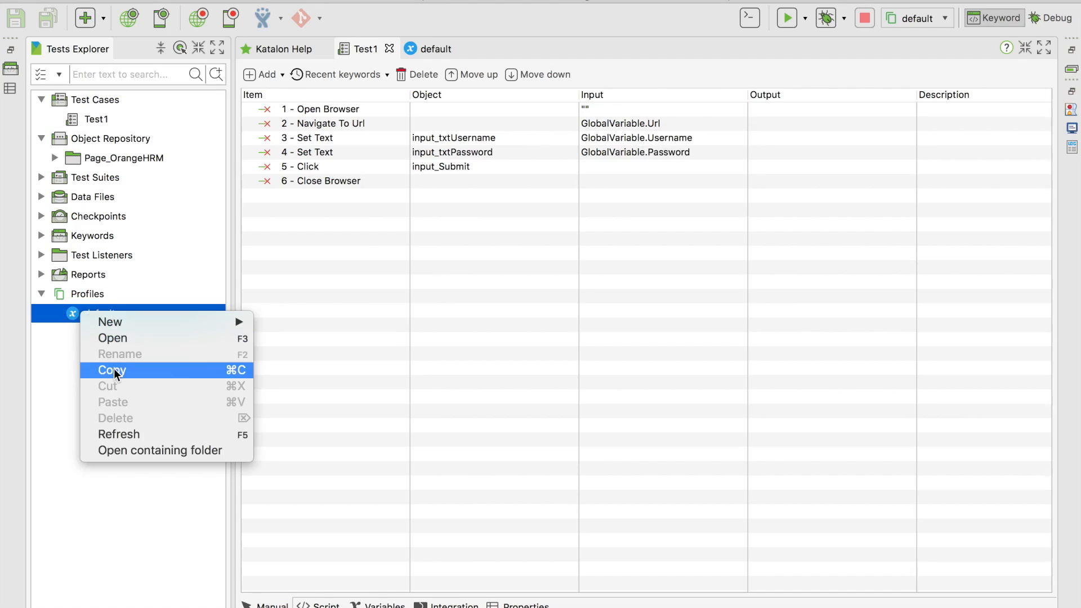
left_click(114, 373)
left_click(84, 293)
right_click(85, 293)
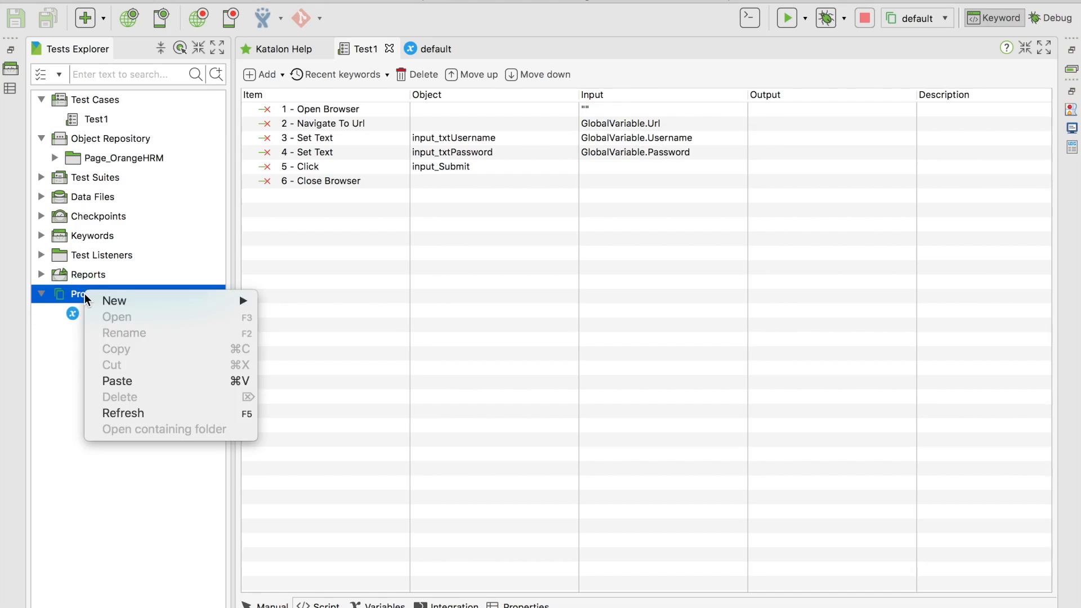
left_click(118, 381)
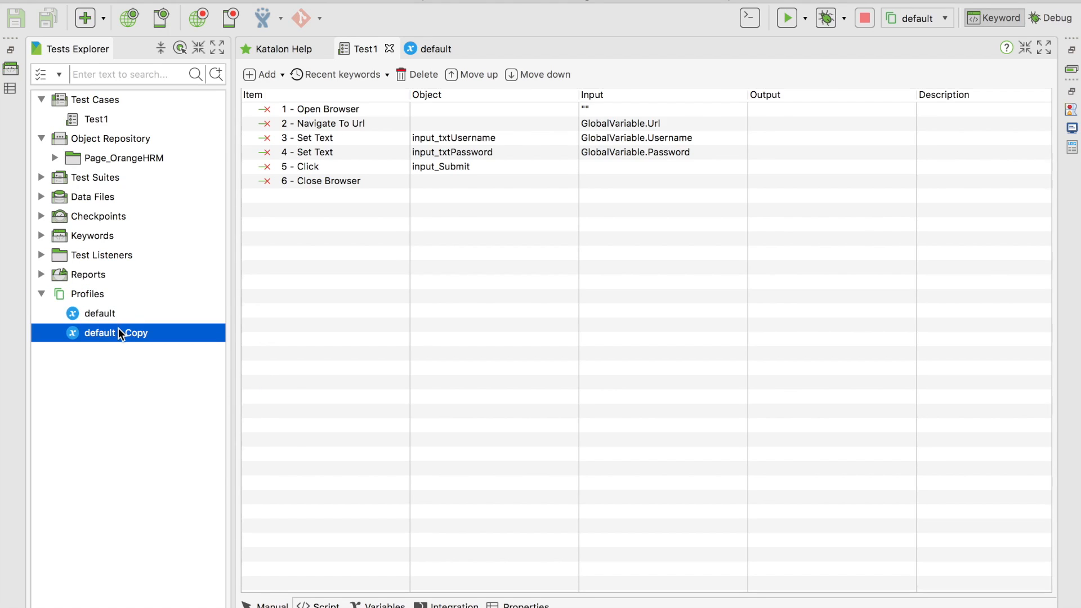
right_click(119, 331)
left_click(143, 367)
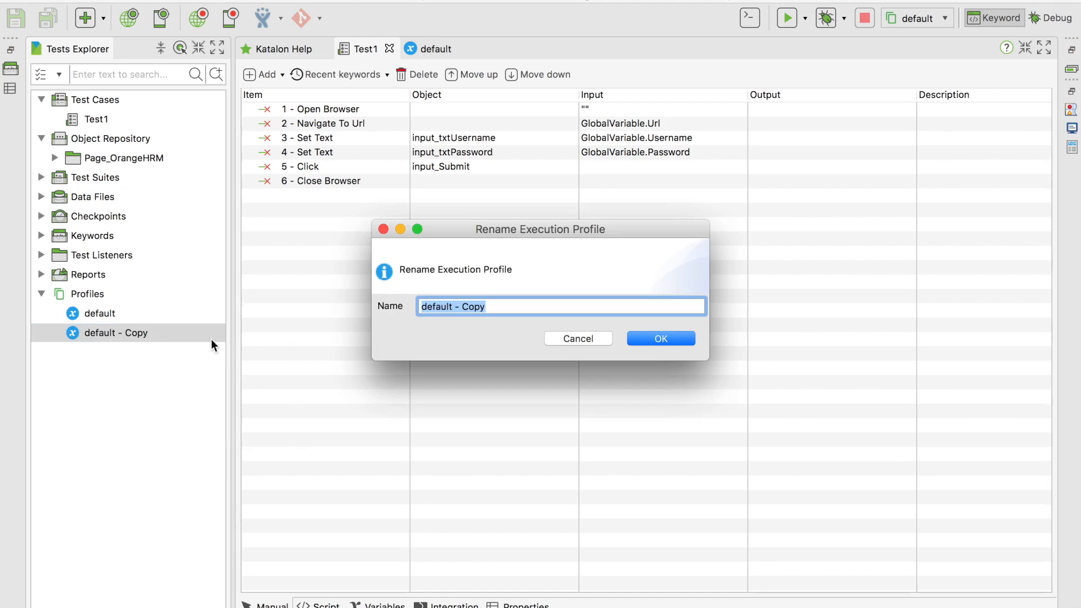
type("QA")
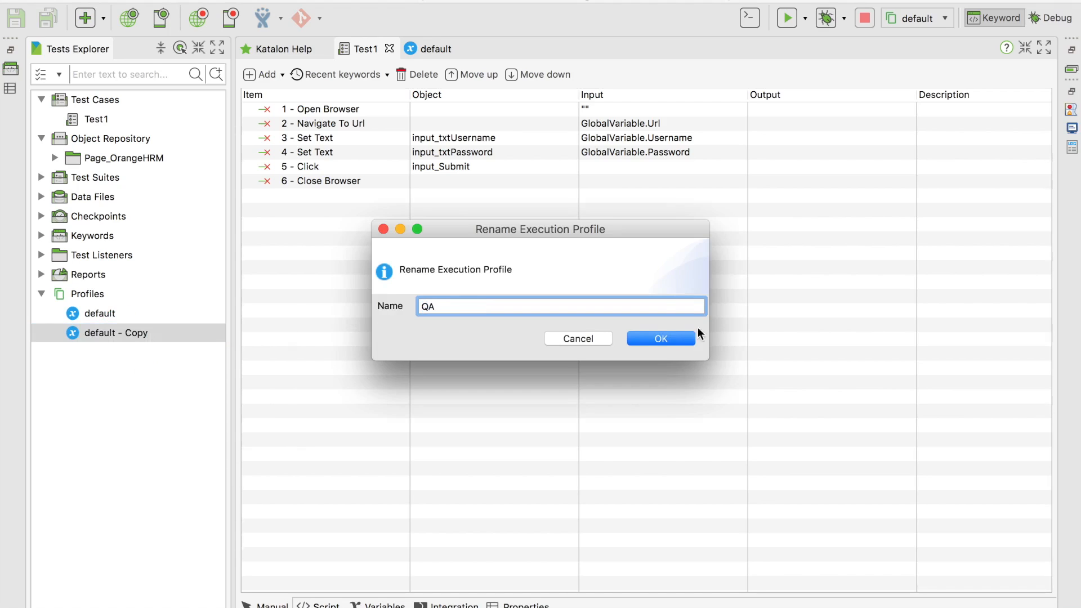
left_click(671, 338)
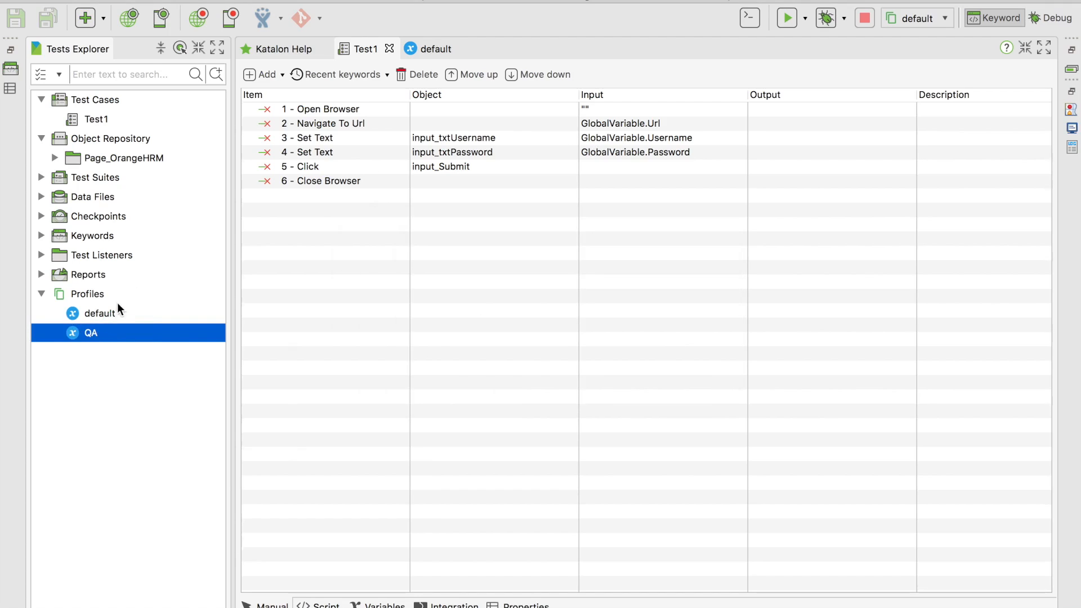
Open the QA profile and review its Url, Username and Password variables
double_click(106, 328)
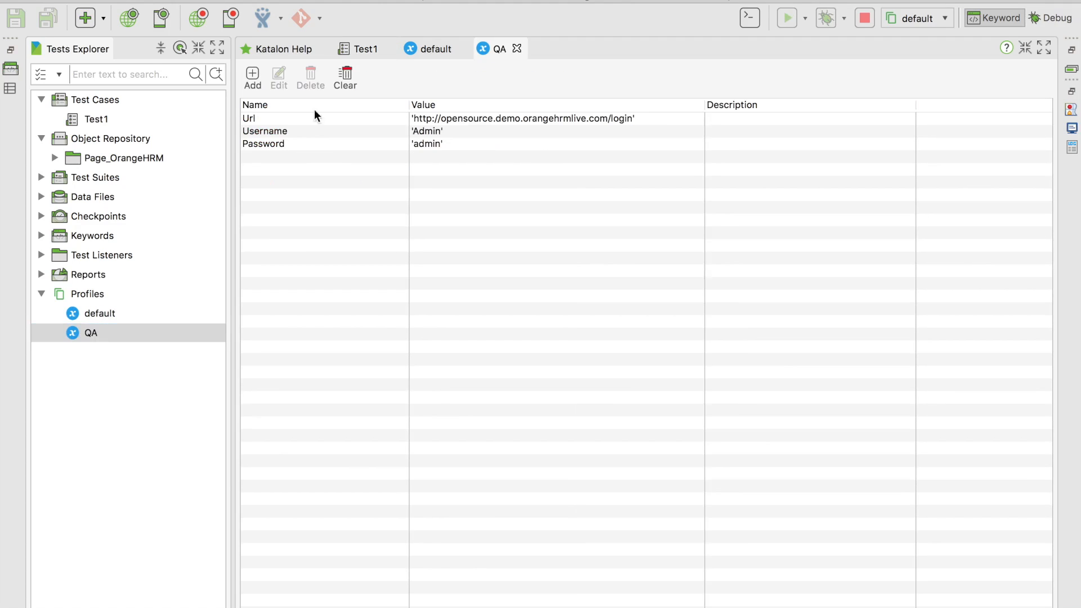
left_click(452, 119)
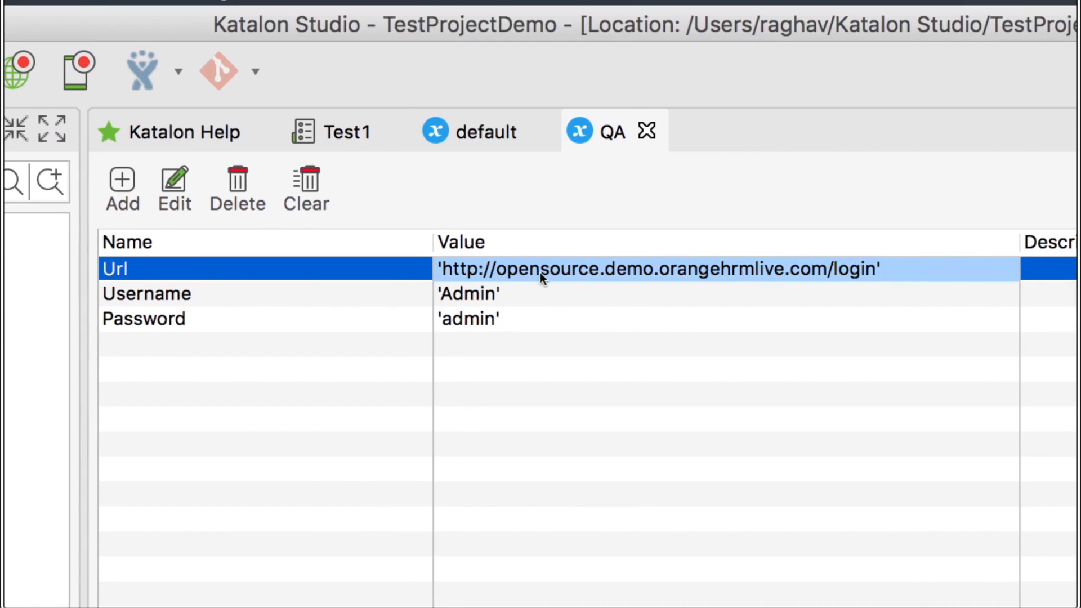
left_click(512, 297)
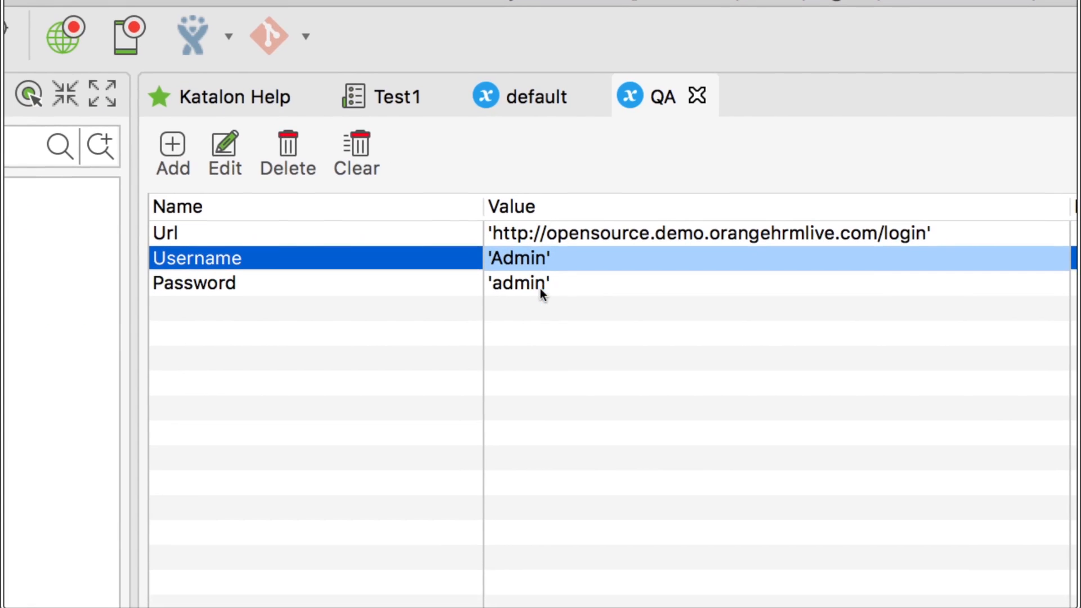
left_click(535, 310)
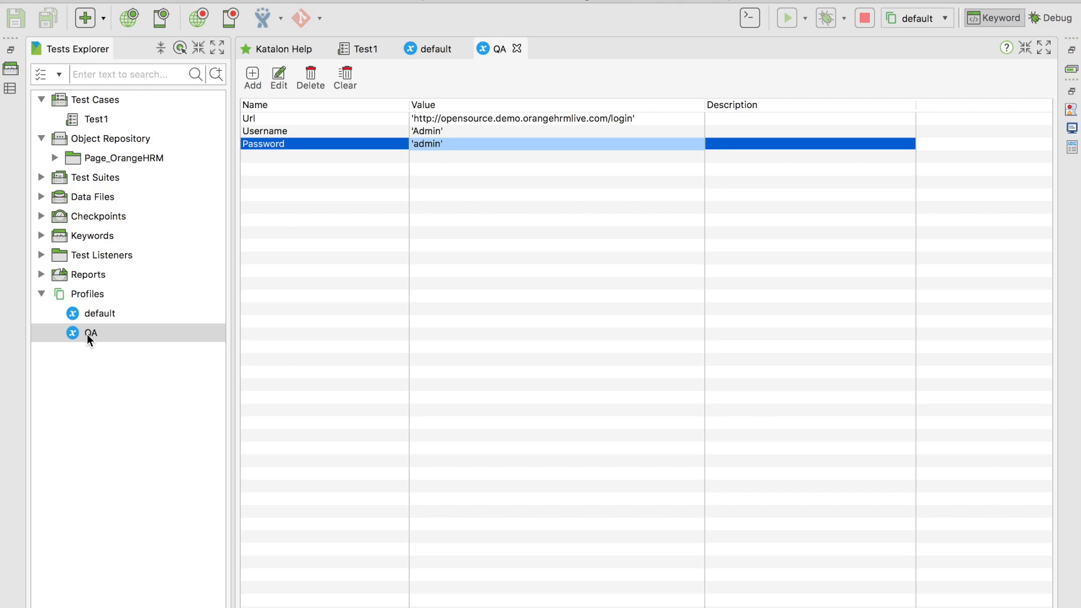
Copy the QA profile into Profiles and rename the copy to Sandbox
right_click(89, 334)
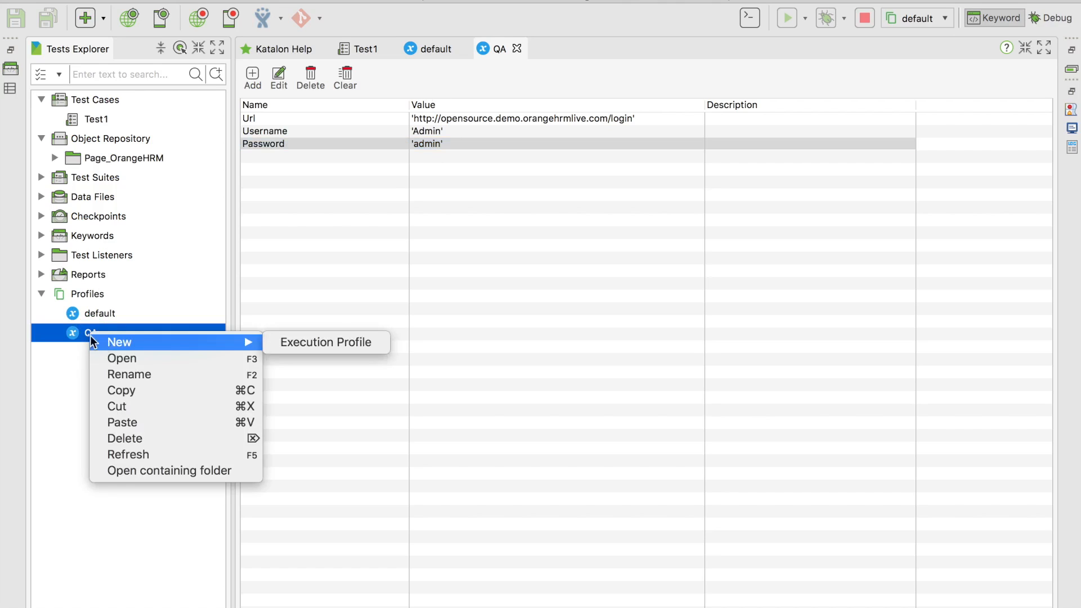
left_click(75, 335)
left_click(89, 294)
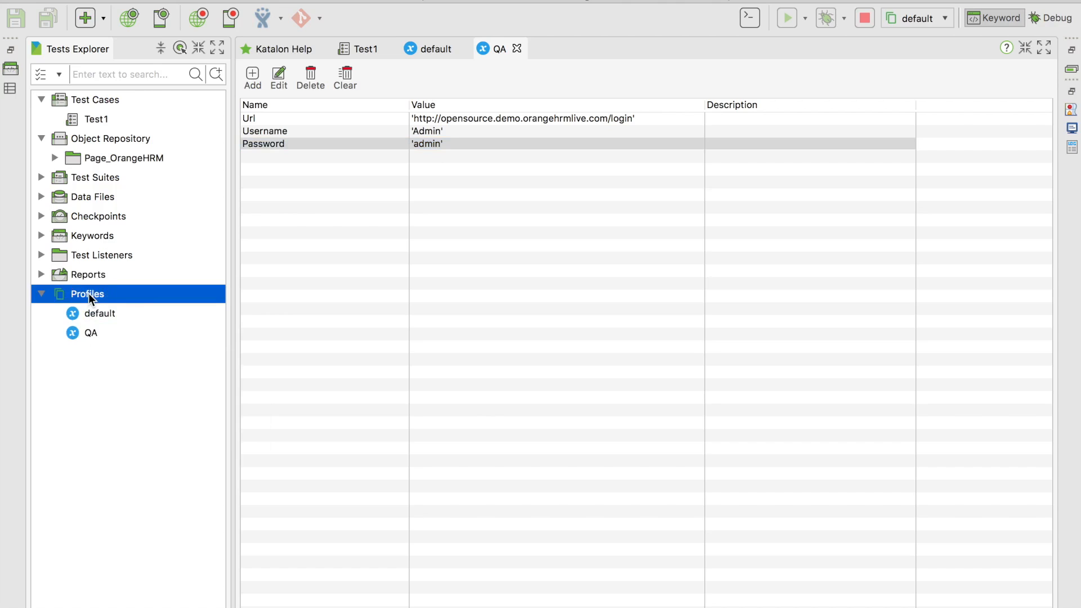
key("super+v")
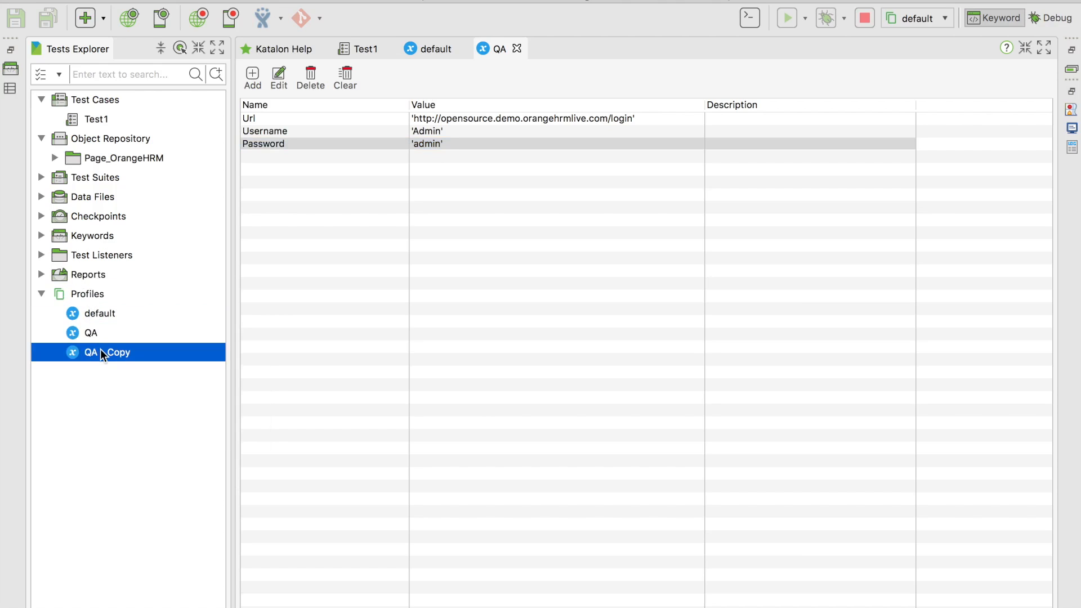
right_click(100, 350)
left_click(137, 388)
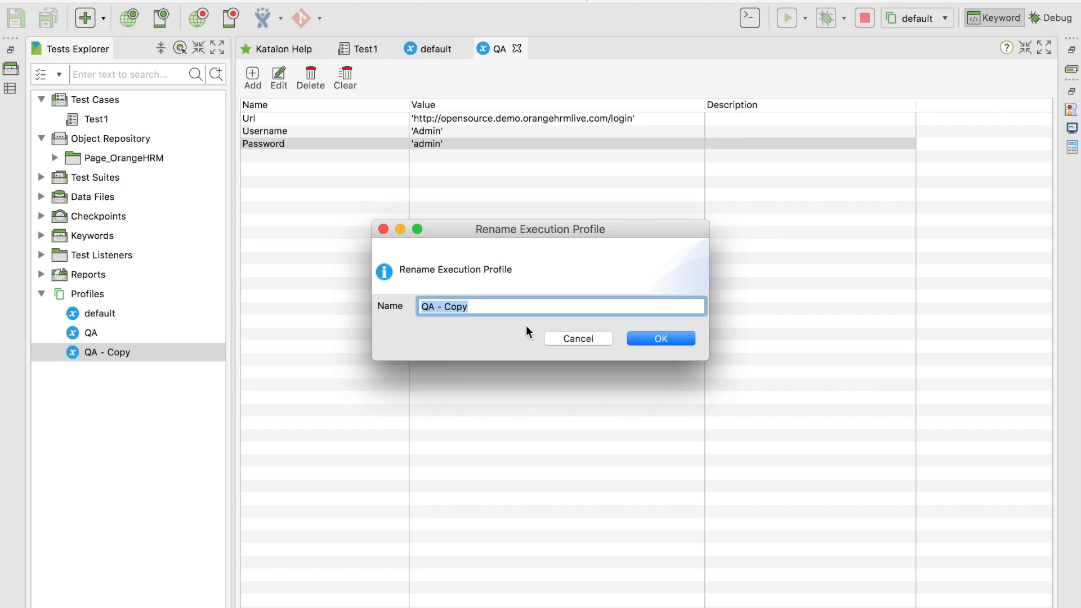
type("Sandbox")
key("Return")
Select the default, QA and Sandbox profiles in turn, ending on QA
left_click(95, 313)
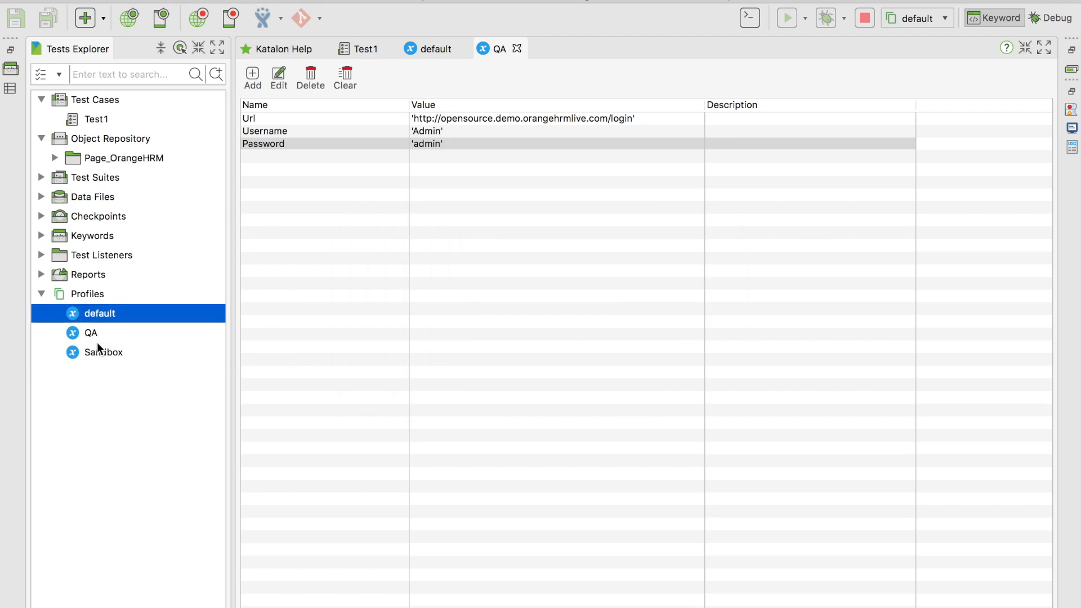
left_click(95, 334)
left_click(96, 353)
left_click(96, 330)
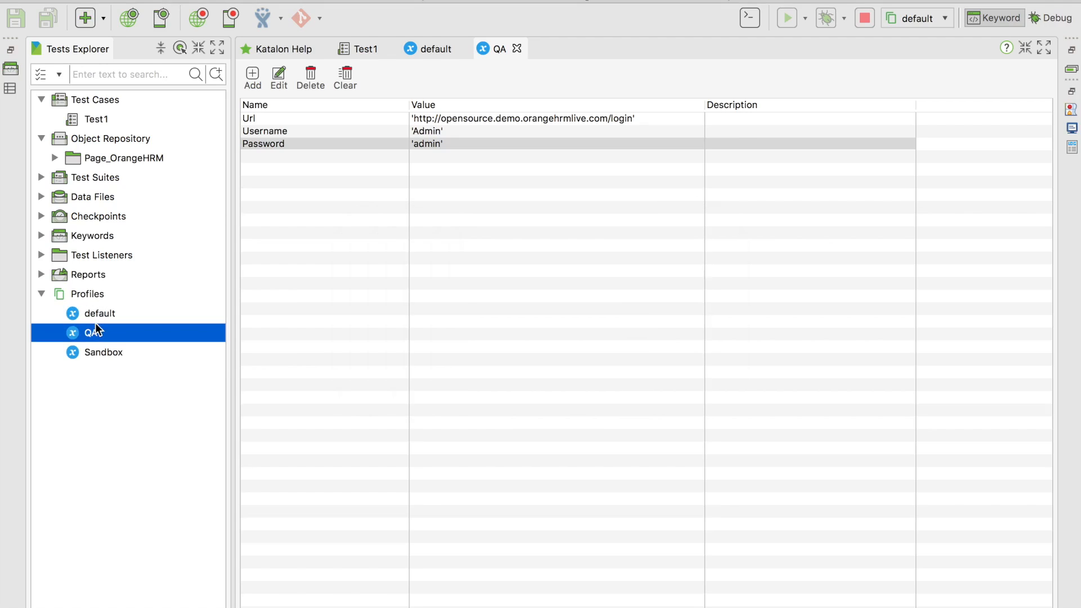
Set QA as the active execution profile in the toolbar and reopen Test1
left_click(96, 315)
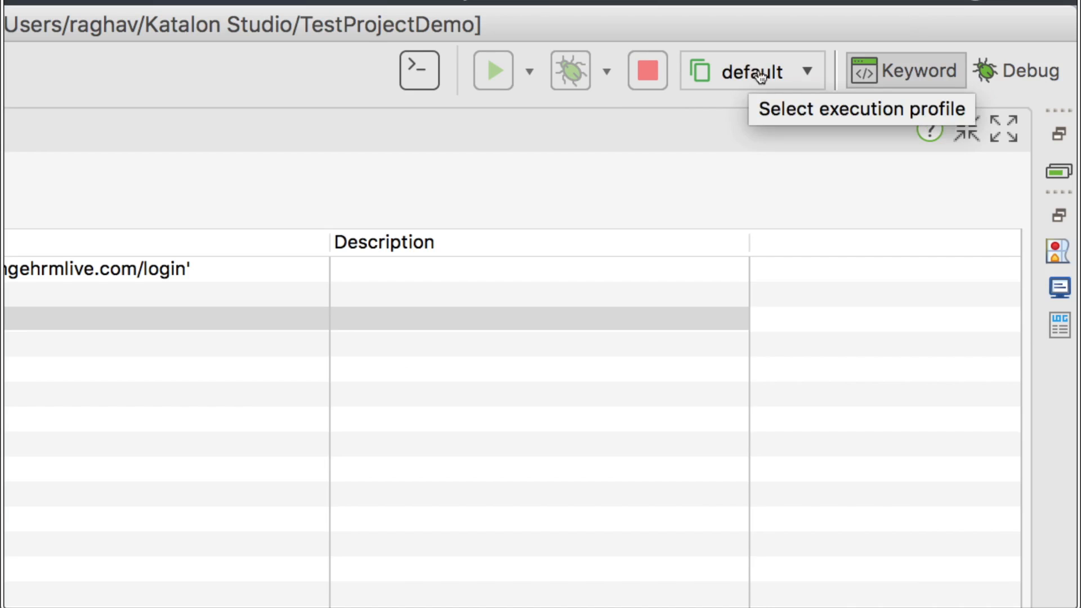
left_click(944, 21)
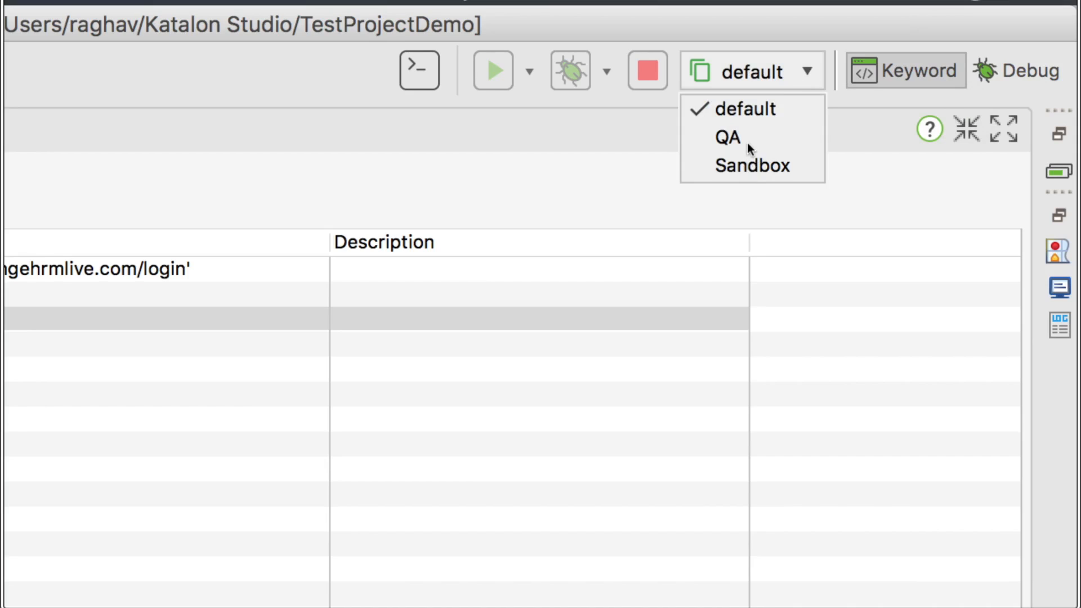
left_click(728, 137)
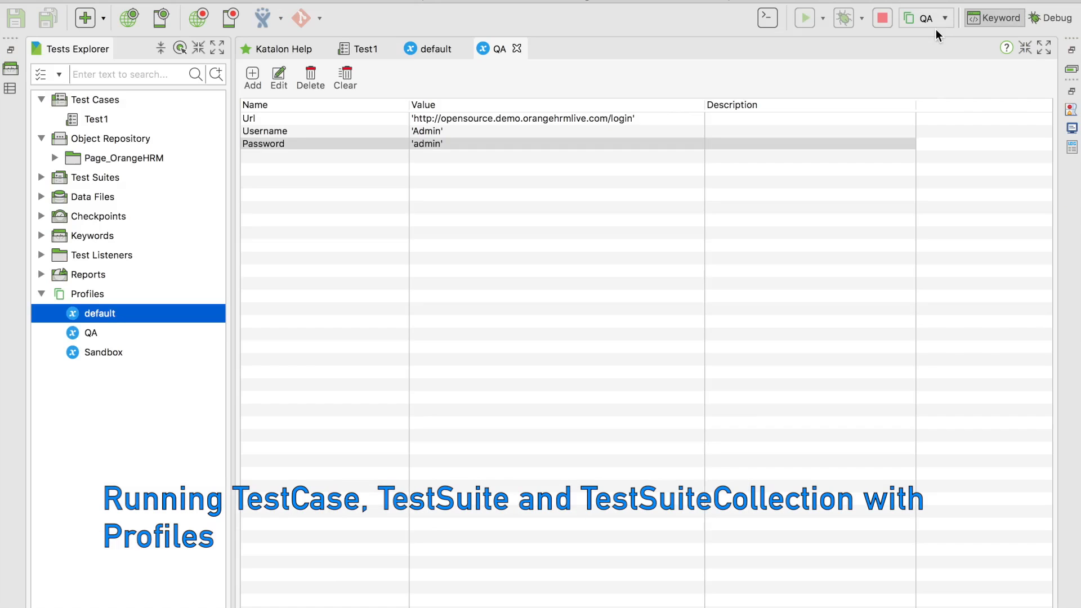
double_click(109, 120)
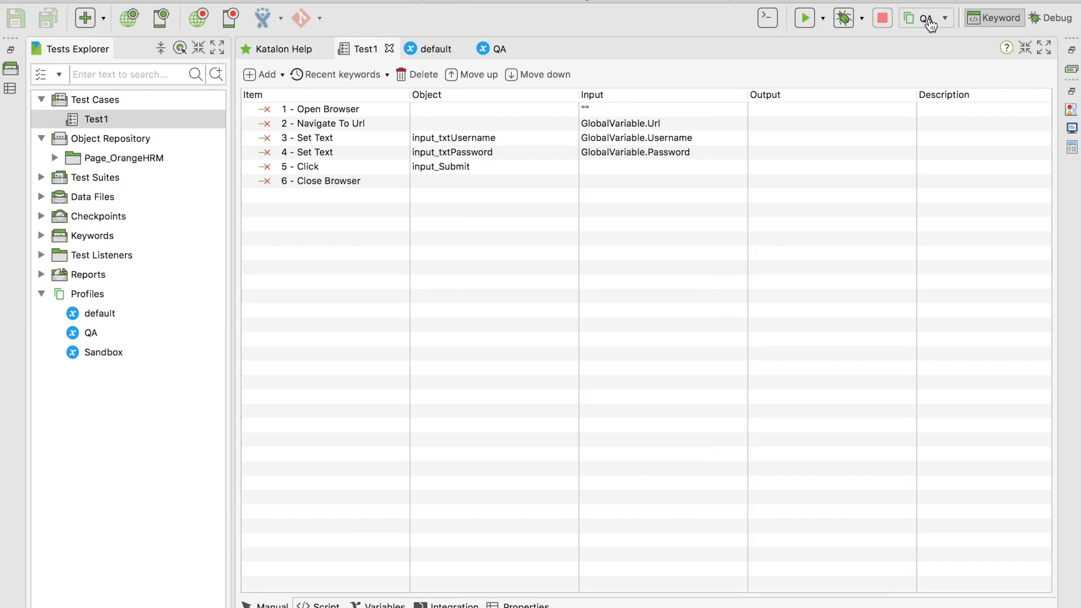
Run Test1 in Chrome under the QA profile, then open QA's variables
left_click(823, 18)
left_click(825, 37)
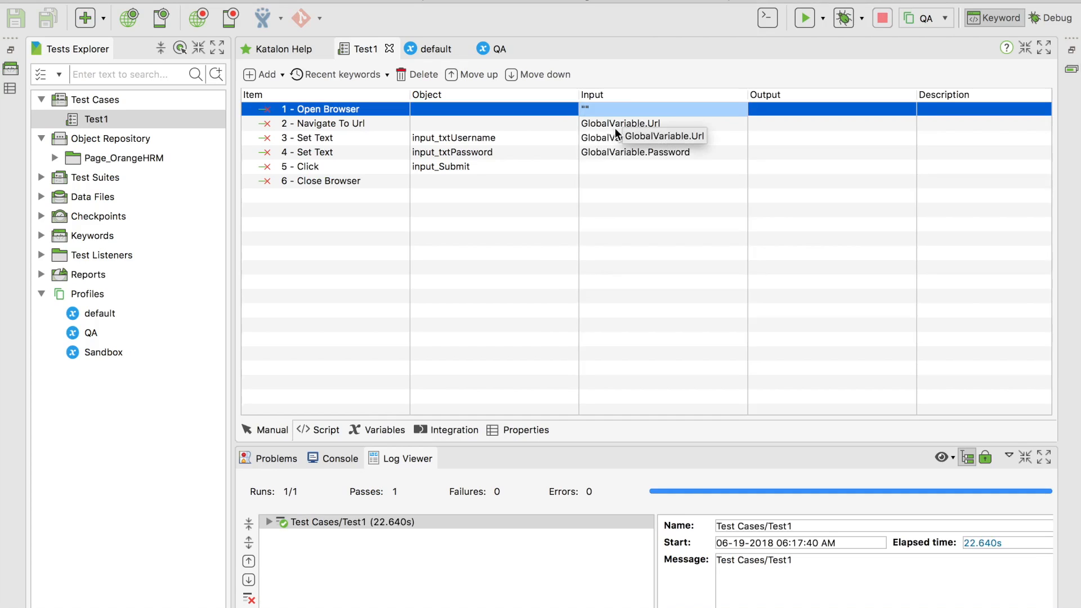
double_click(89, 333)
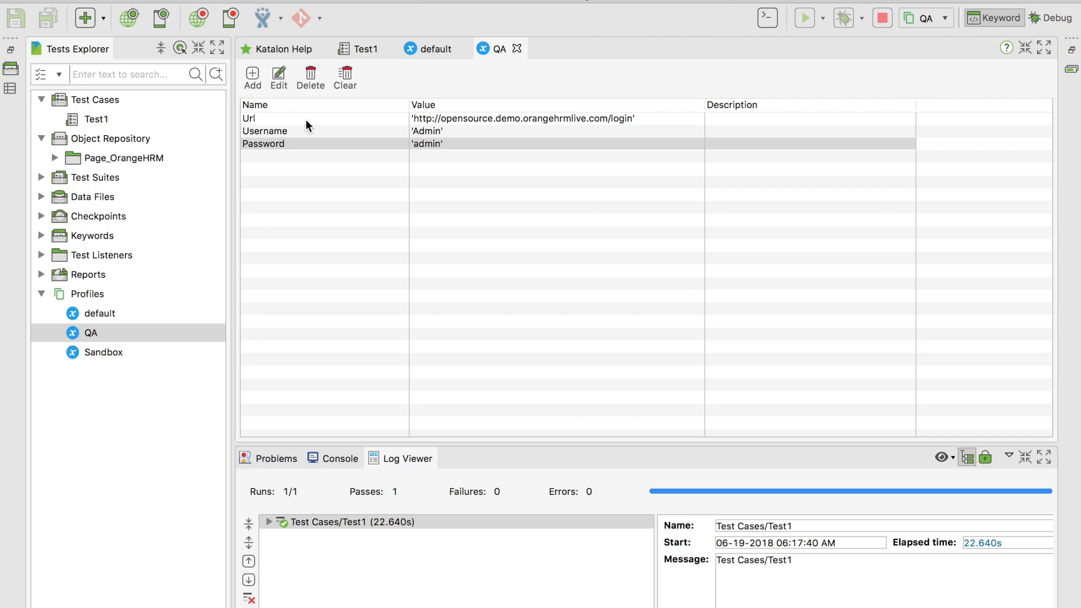
Create a new test suite named TestSuite under Test Suites
left_click(78, 180)
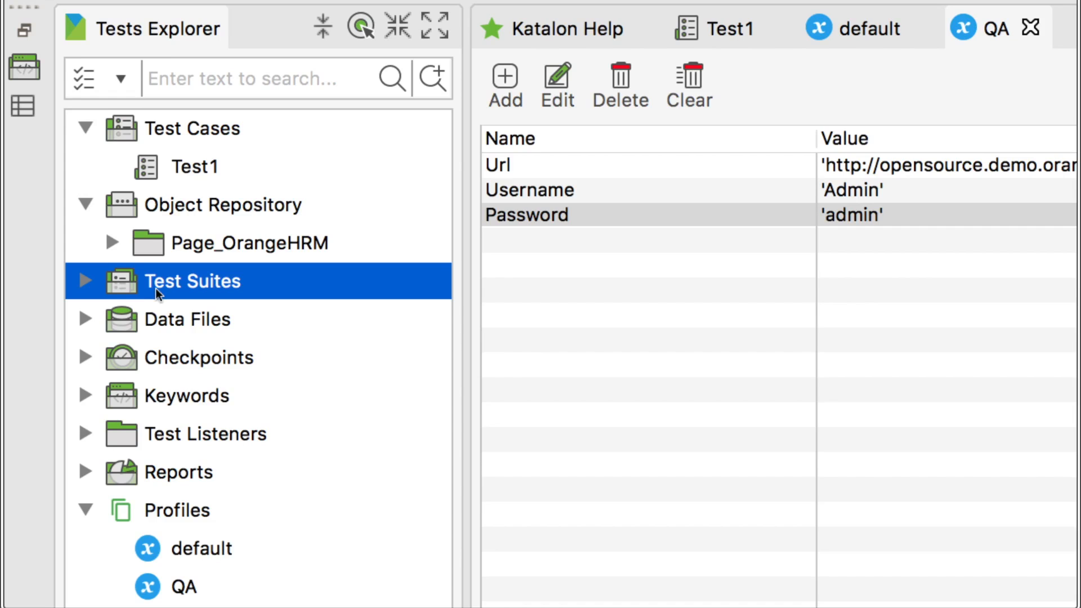
right_click(155, 288)
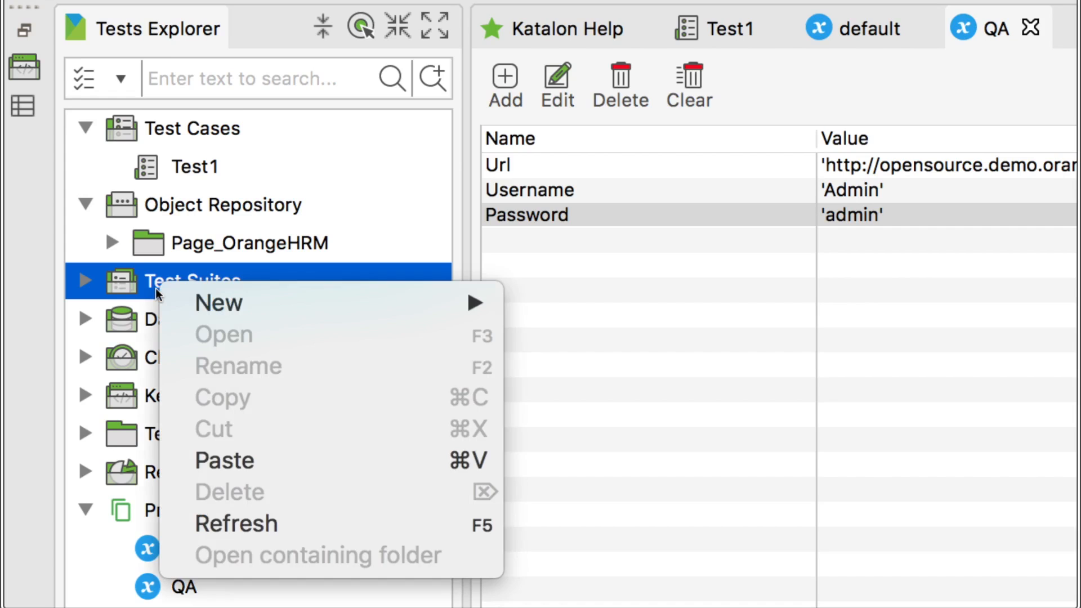
mouse_move(352, 303)
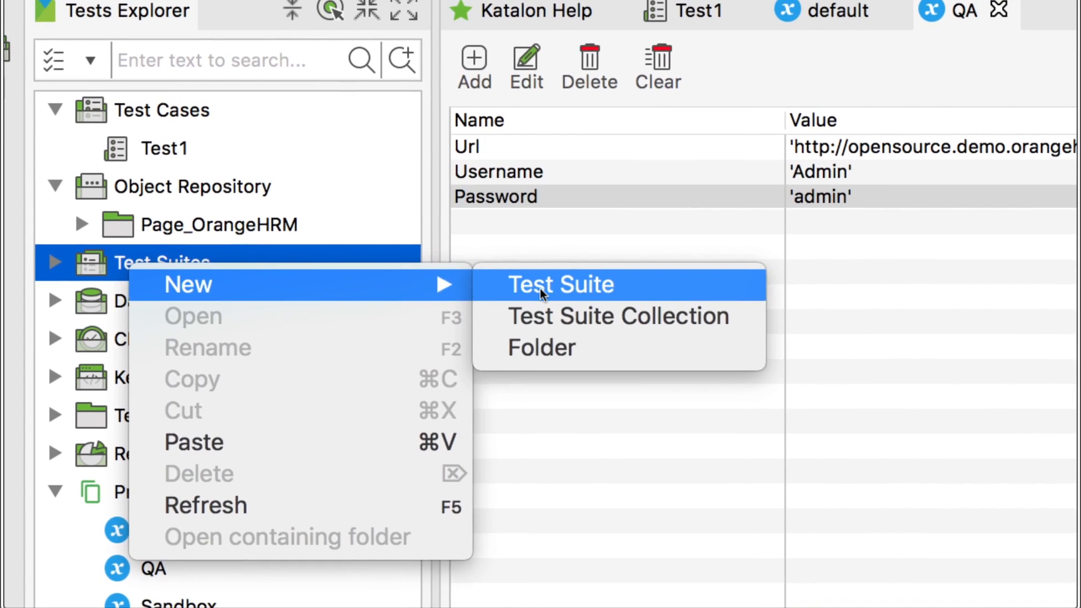
left_click(569, 292)
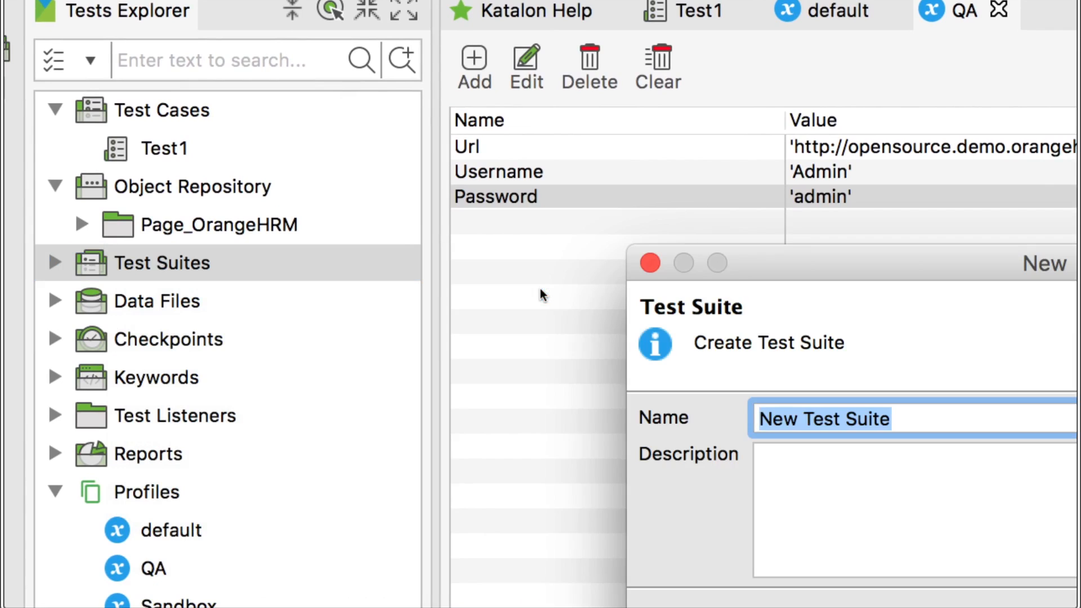
type("TestSuite")
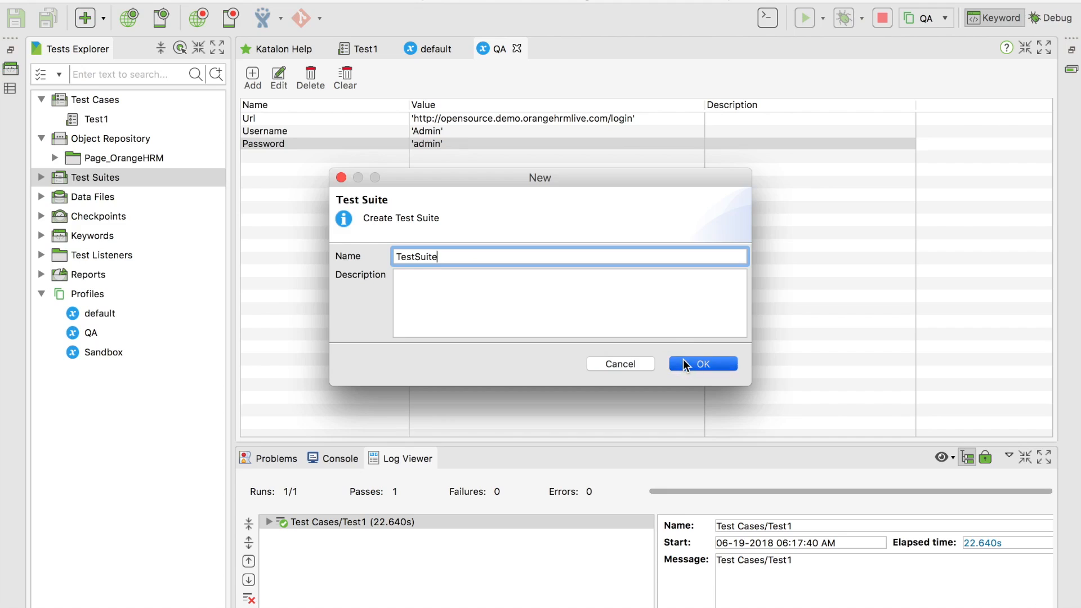
left_click(684, 365)
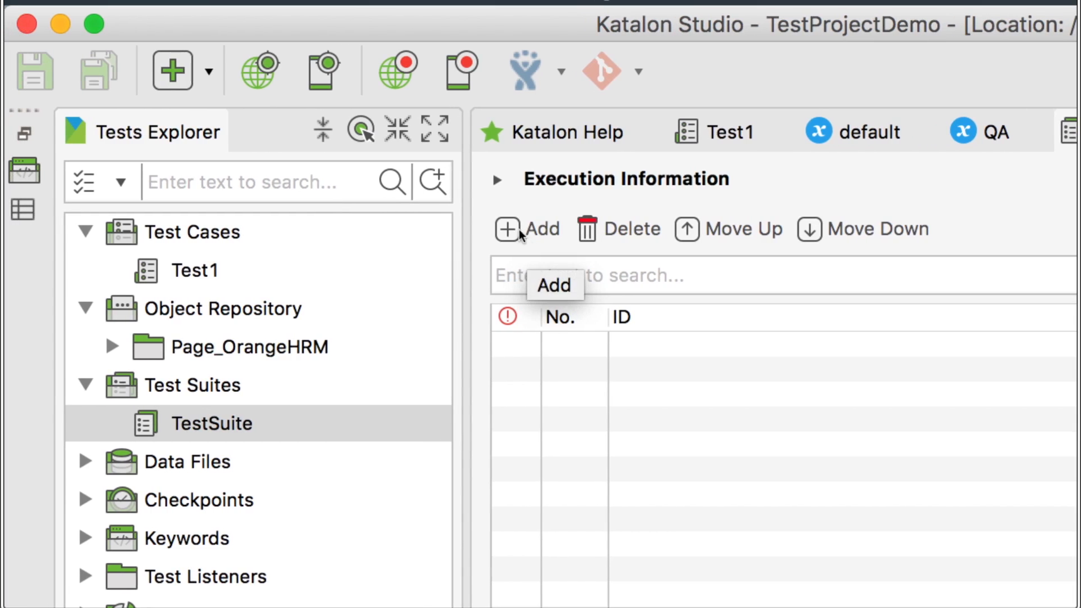
Add Test1 to TestSuite and check the available execution profiles
left_click(518, 232)
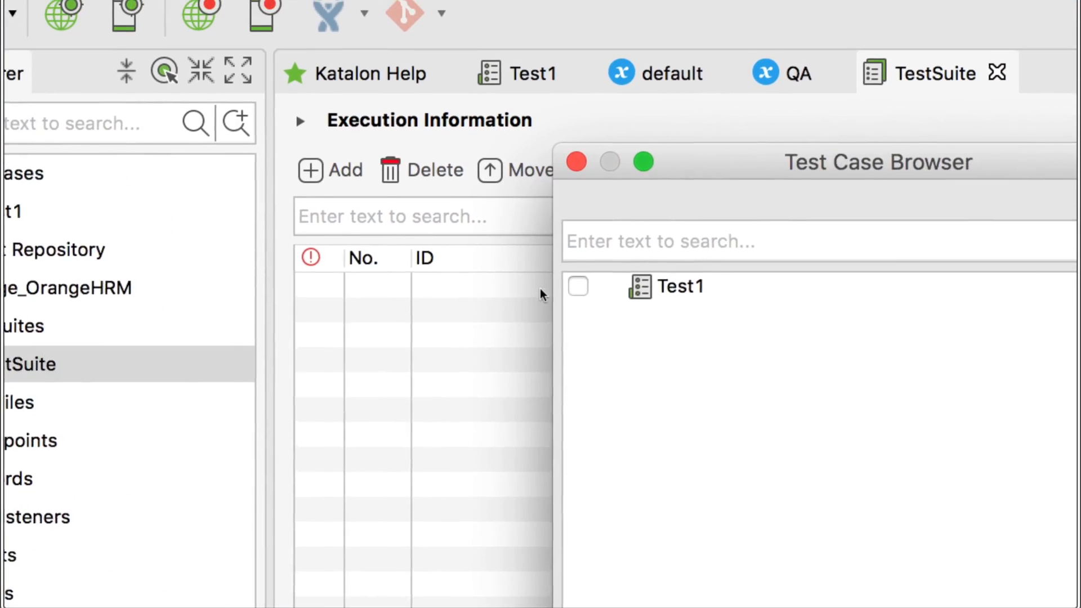
left_click(578, 287)
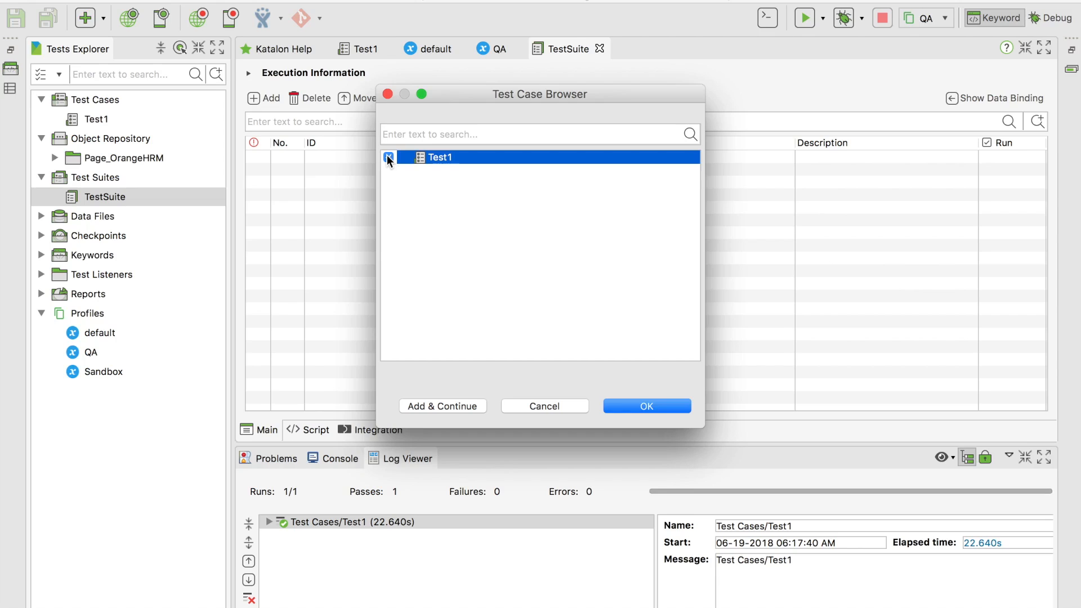
left_click(629, 405)
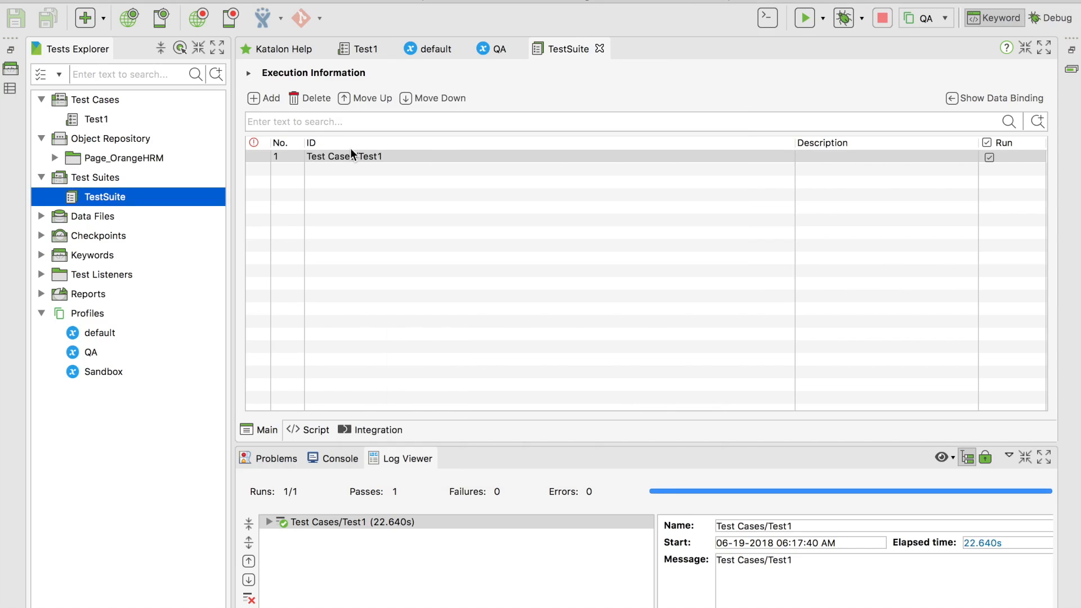
left_click(941, 19)
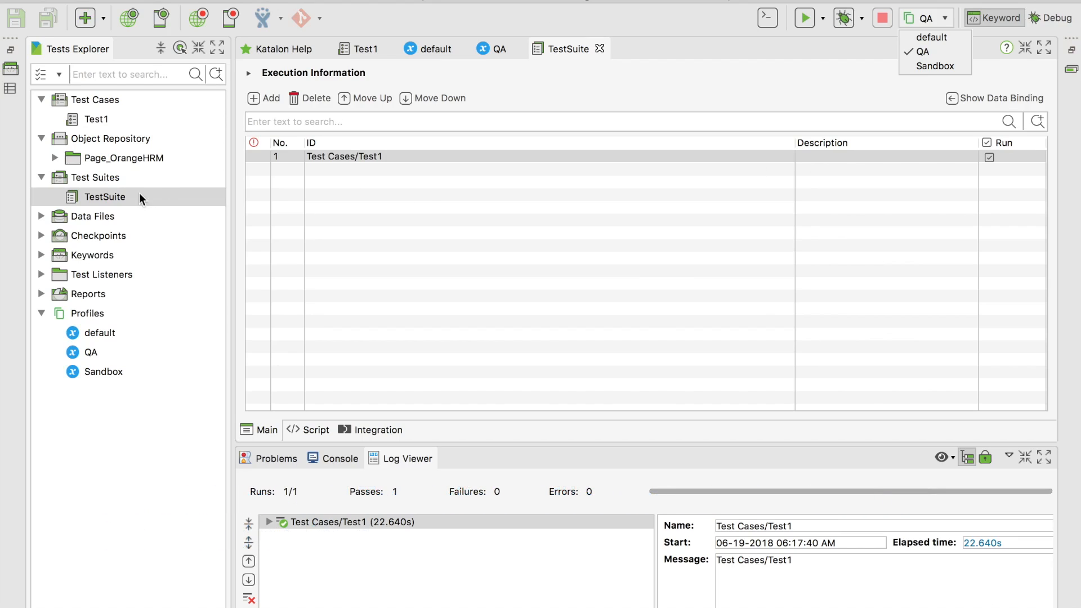
Start a new test suite collection under Test Suites, trimming 'New ' so it reads Test Suite Collection
right_click(102, 180)
mouse_move(147, 187)
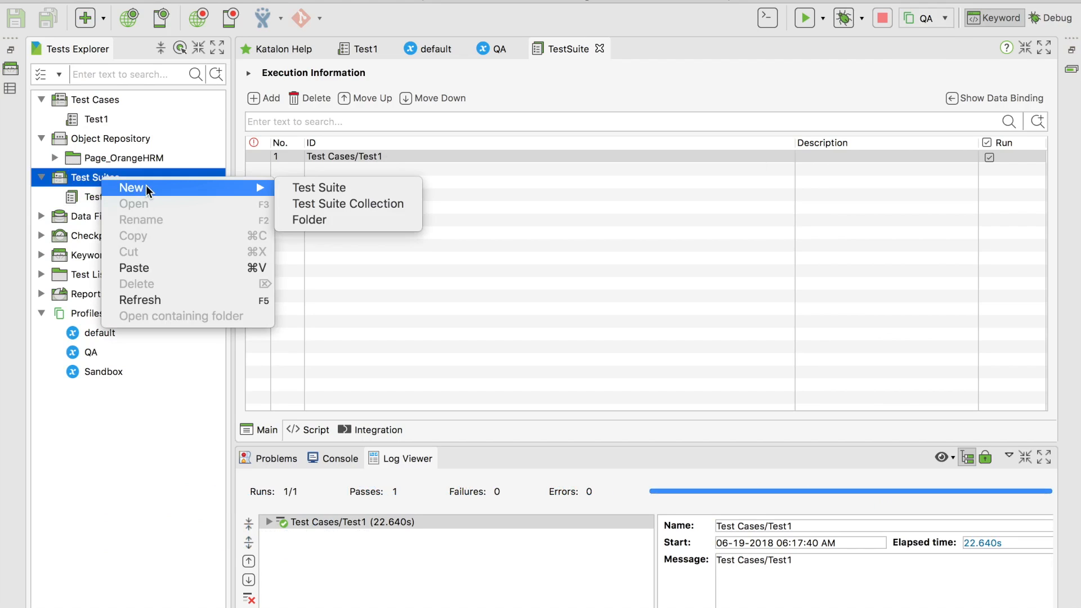
left_click(307, 204)
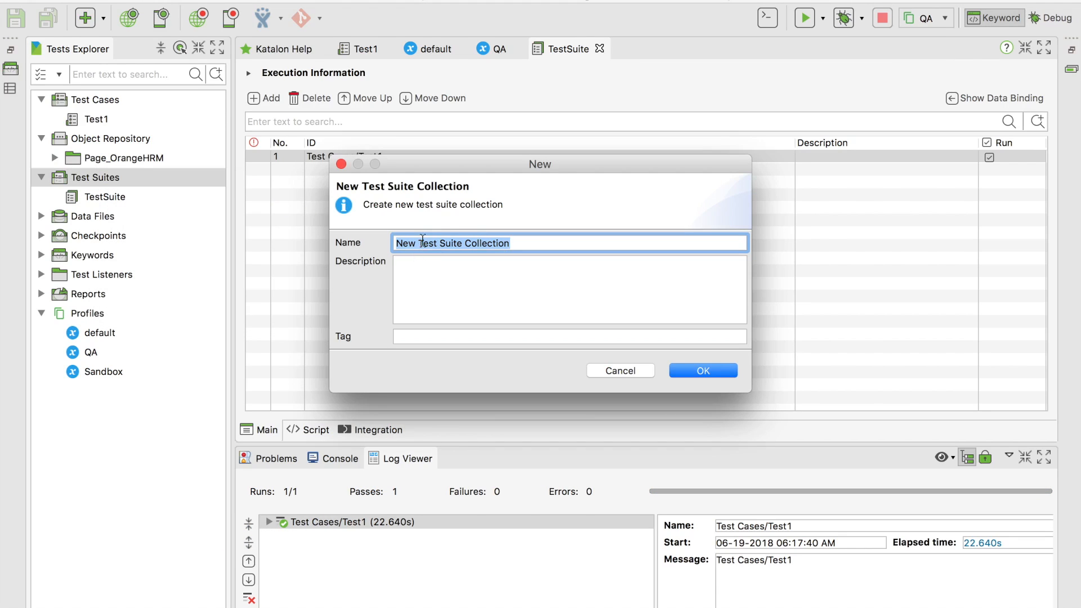
left_click_drag(422, 241, 364, 240)
key("BackSpace")
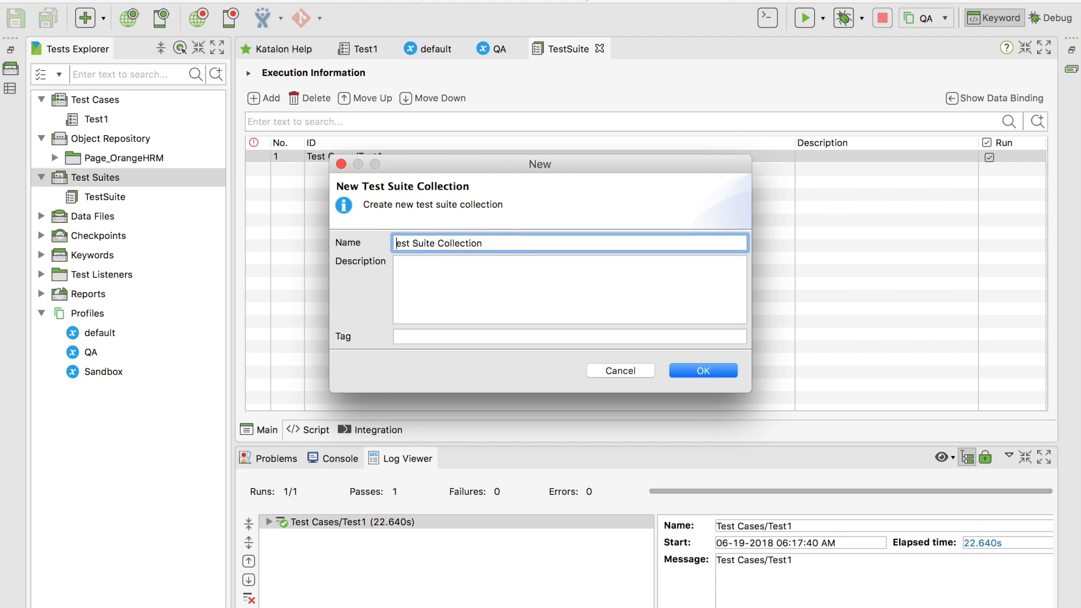
Create the Test Suite Collection and add TestSuite as its first entry
type("T")
left_click(708, 369)
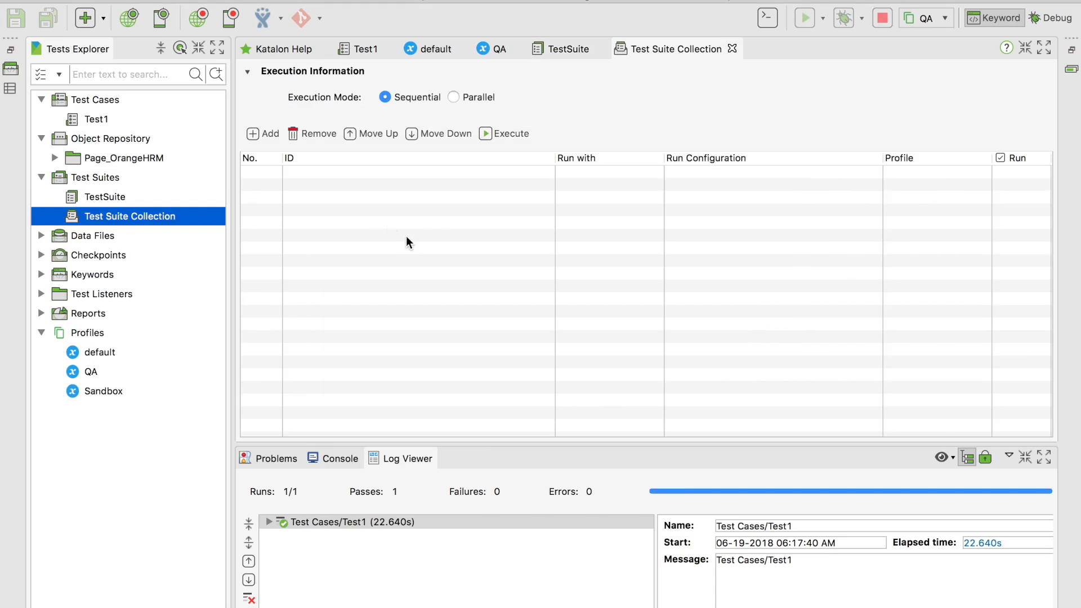
left_click(255, 134)
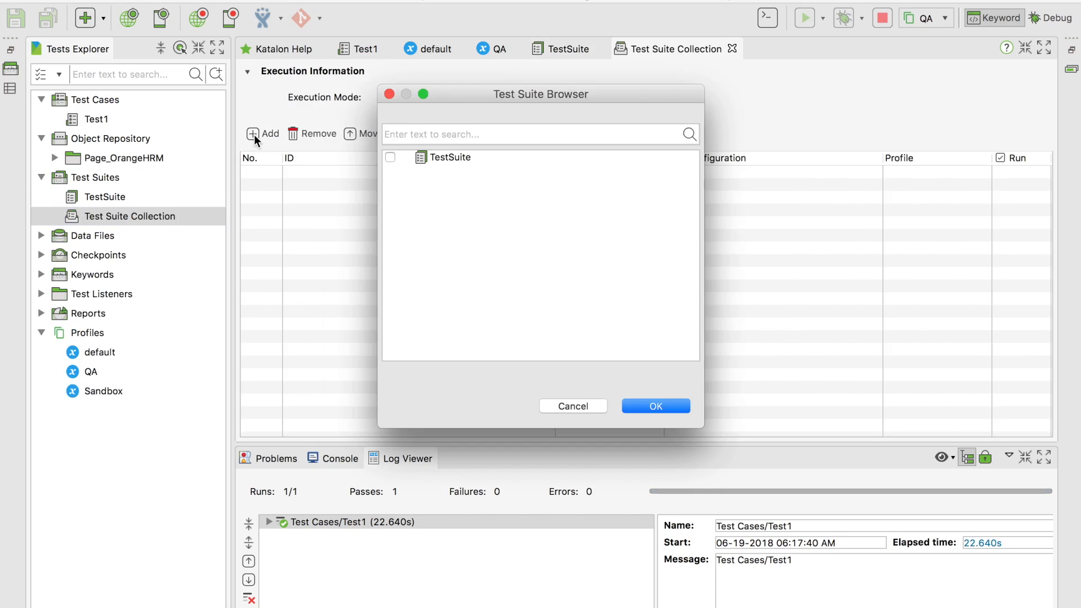
left_click(390, 158)
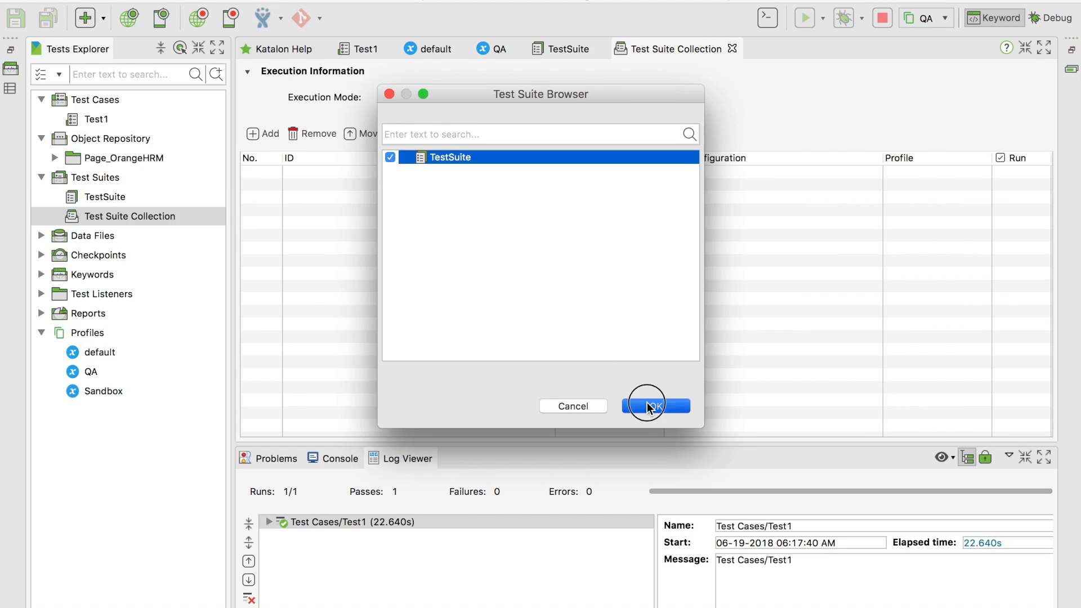
key("Return")
Add TestSuite to the collection a second time
left_click(258, 137)
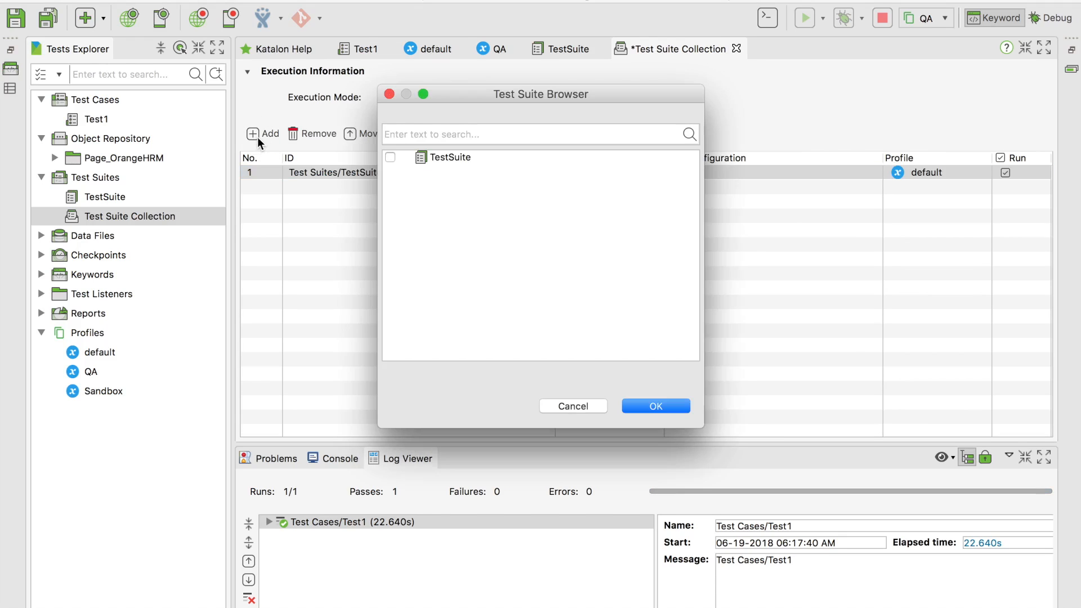
left_click(390, 157)
left_click(642, 406)
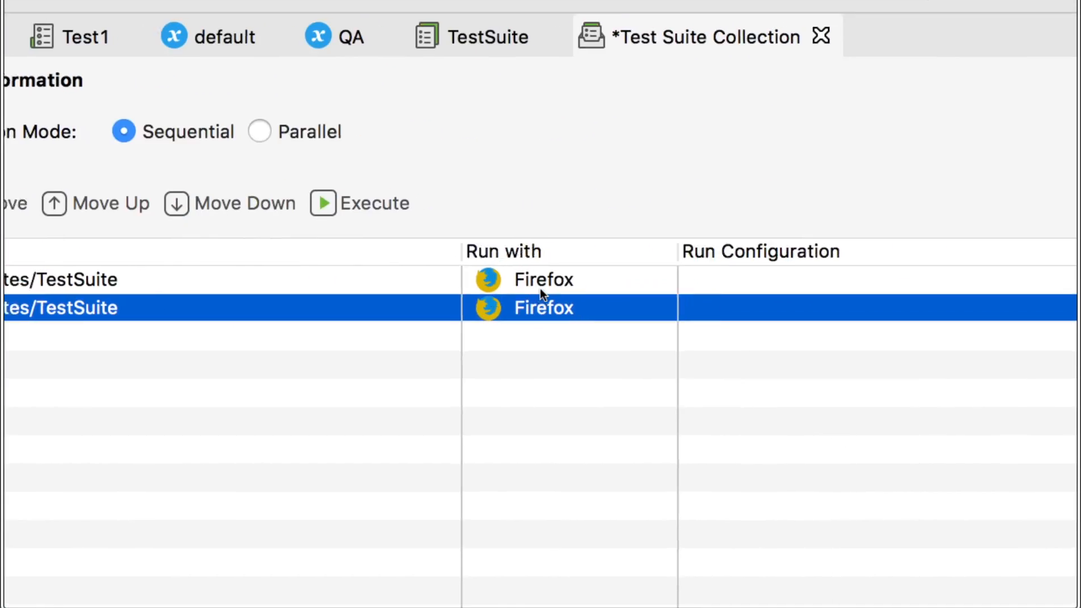
left_click(769, 277)
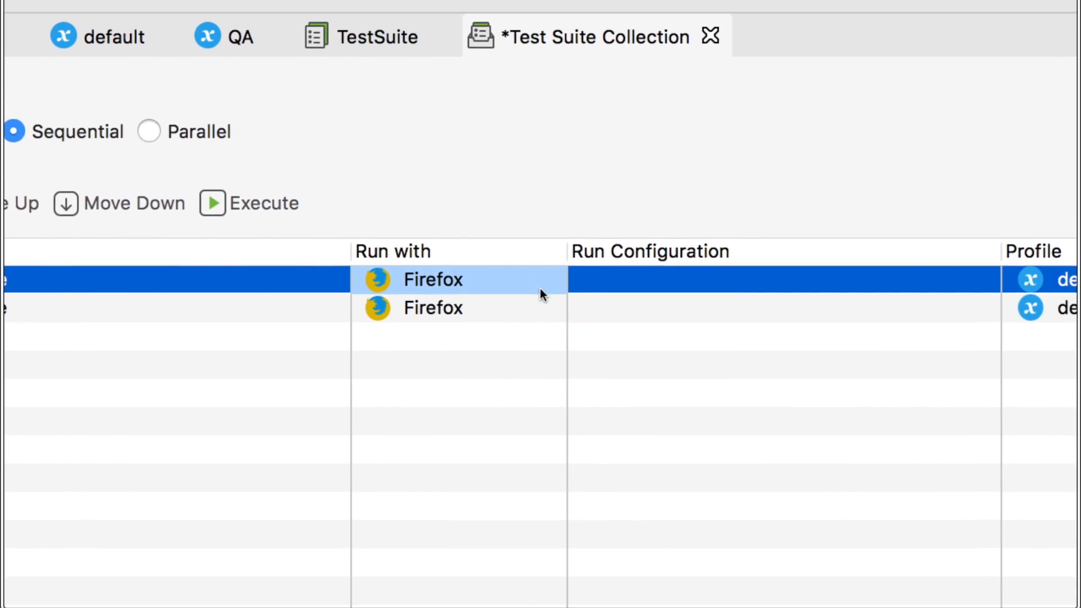
Switch the first TestSuite entry's browser from Firefox to Chrome, then select its Profile cell
left_click(539, 288)
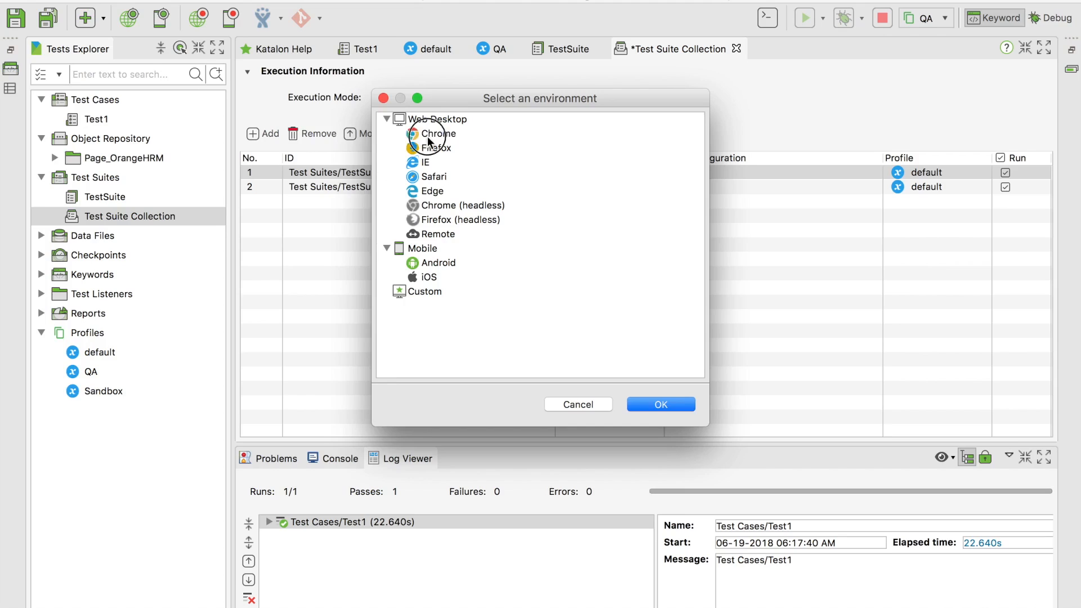
left_click(625, 232)
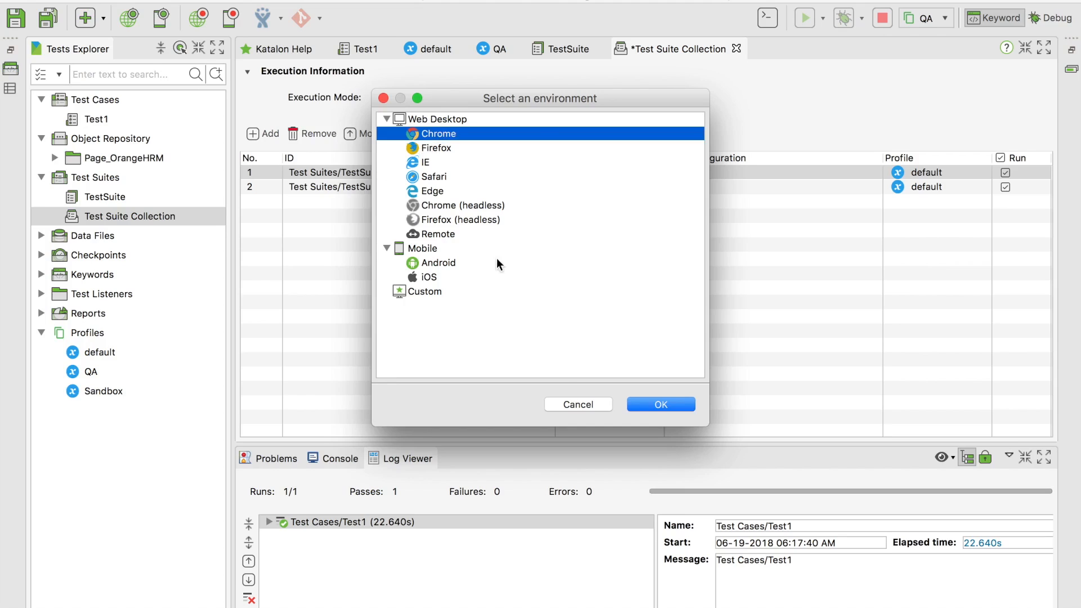
left_click(630, 397)
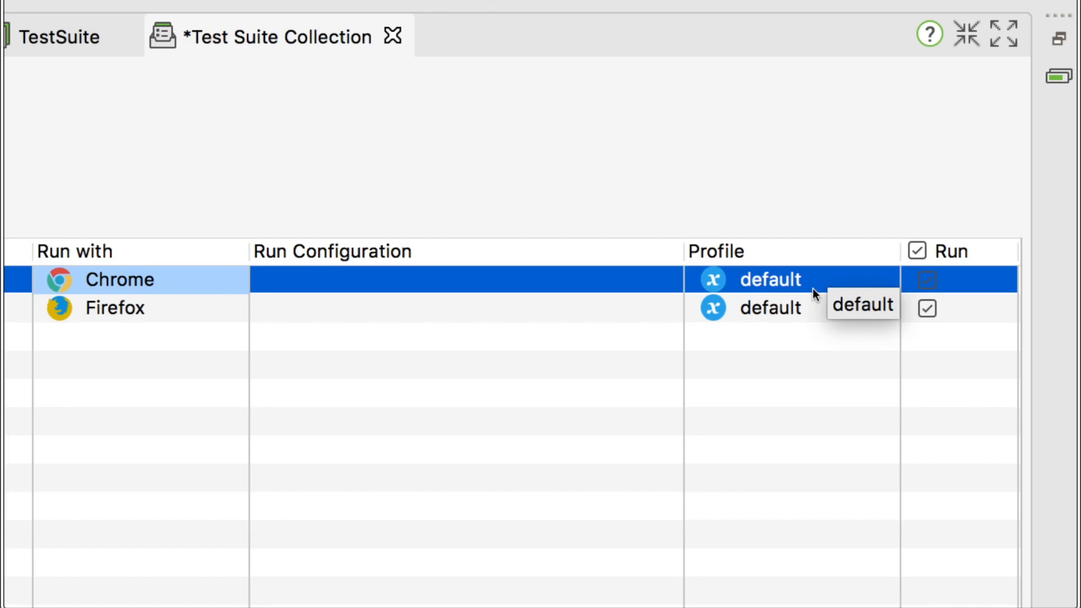
left_click(800, 286)
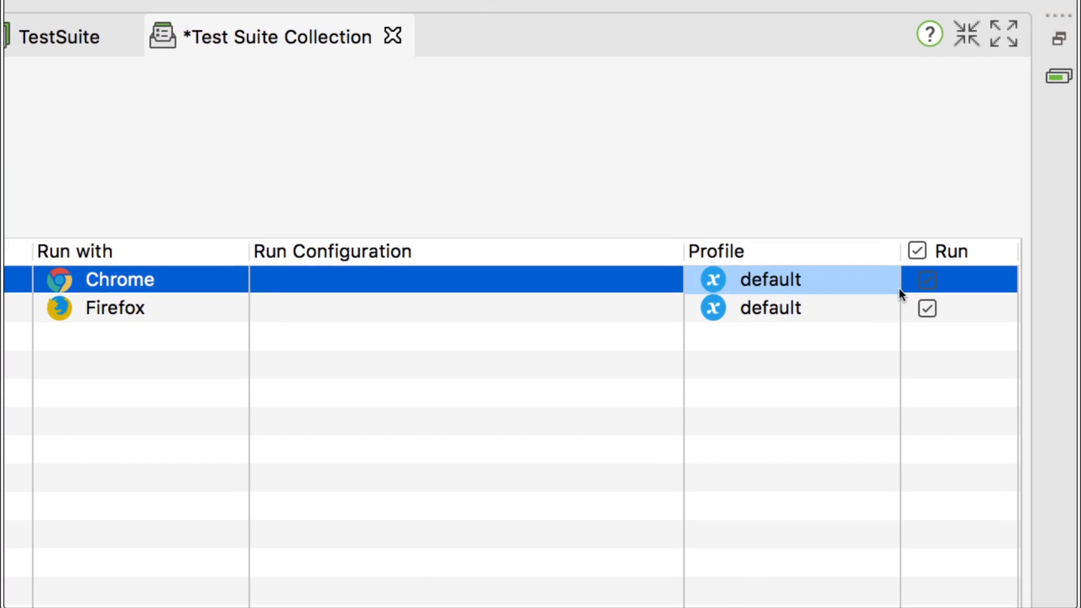
left_click(896, 288)
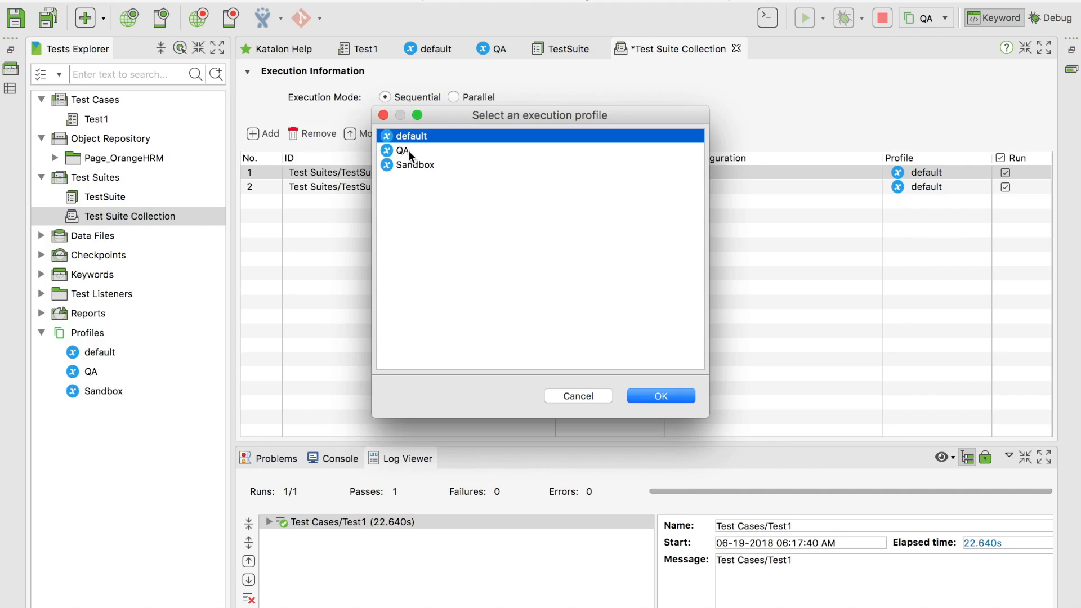
Assign the QA profile to the Chrome entry and the Sandbox profile to the Firefox entry
left_click(409, 151)
left_click(667, 394)
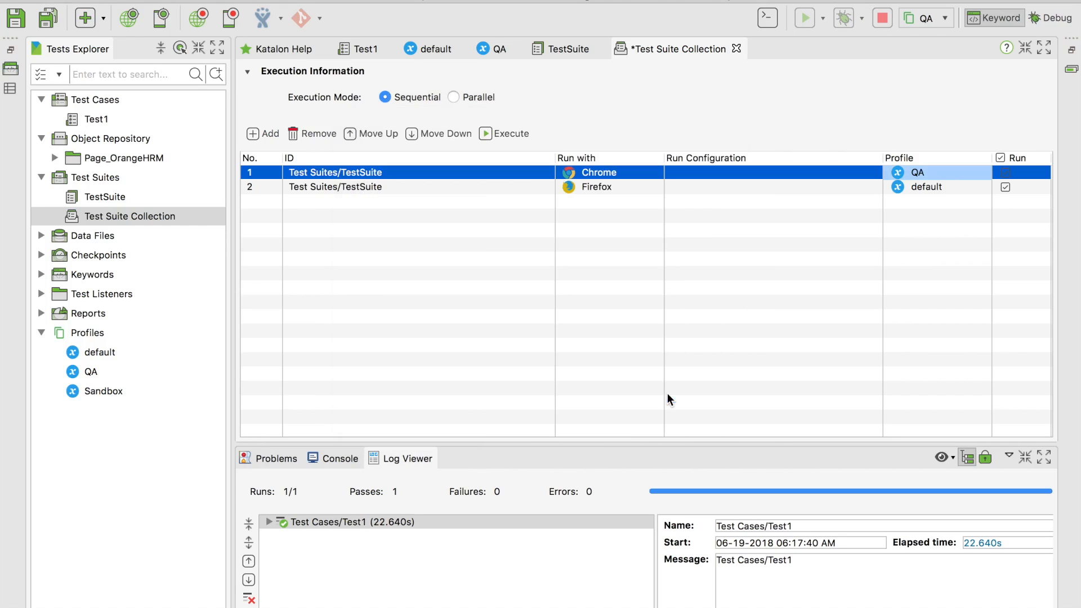
left_click(948, 190)
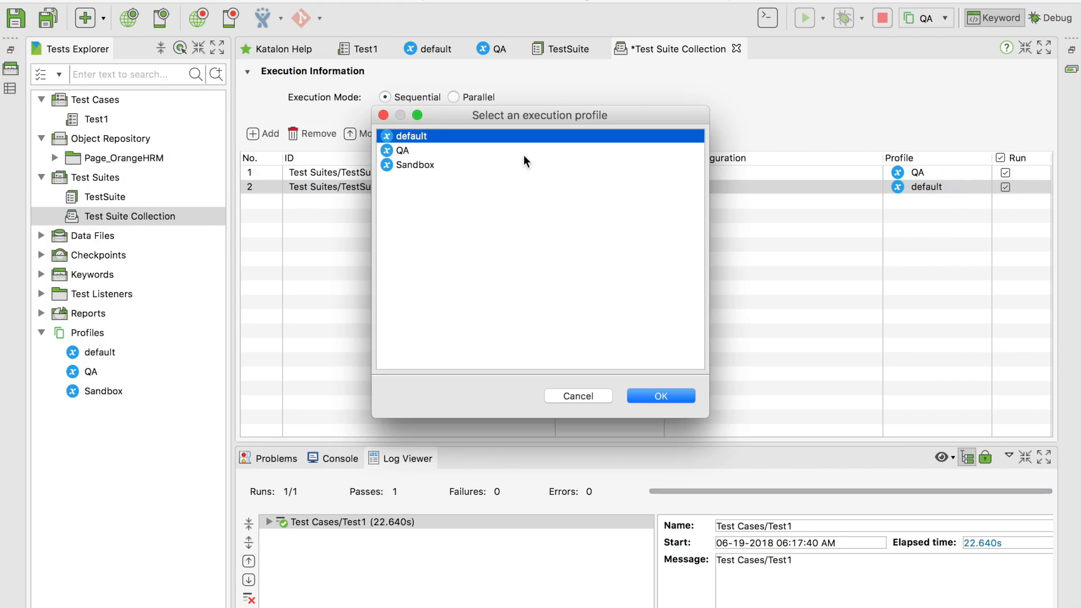
left_click(403, 166)
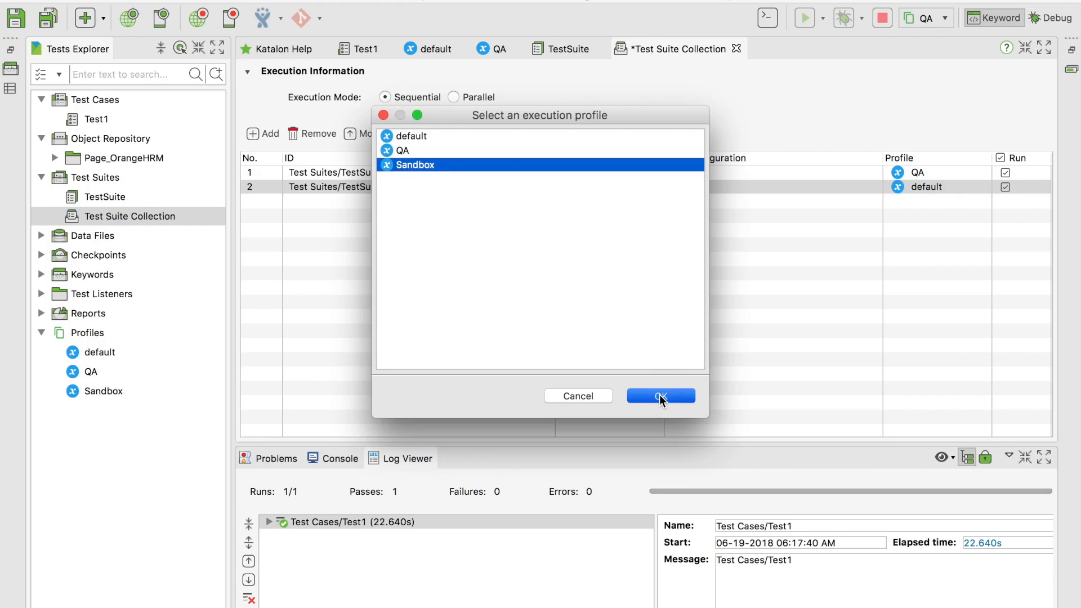
left_click(660, 394)
Select the collection entries in turn, ending on the Firefox entry using Sandbox
left_click(1025, 173)
left_click(1023, 182)
left_click(1023, 175)
left_click(1023, 182)
left_click(1023, 179)
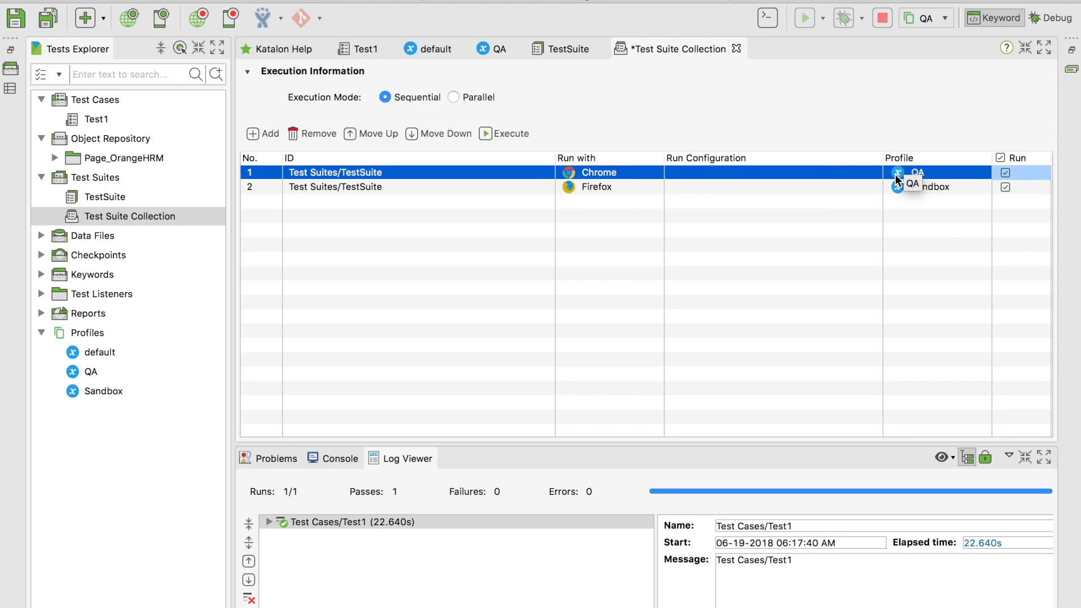
left_click(298, 188)
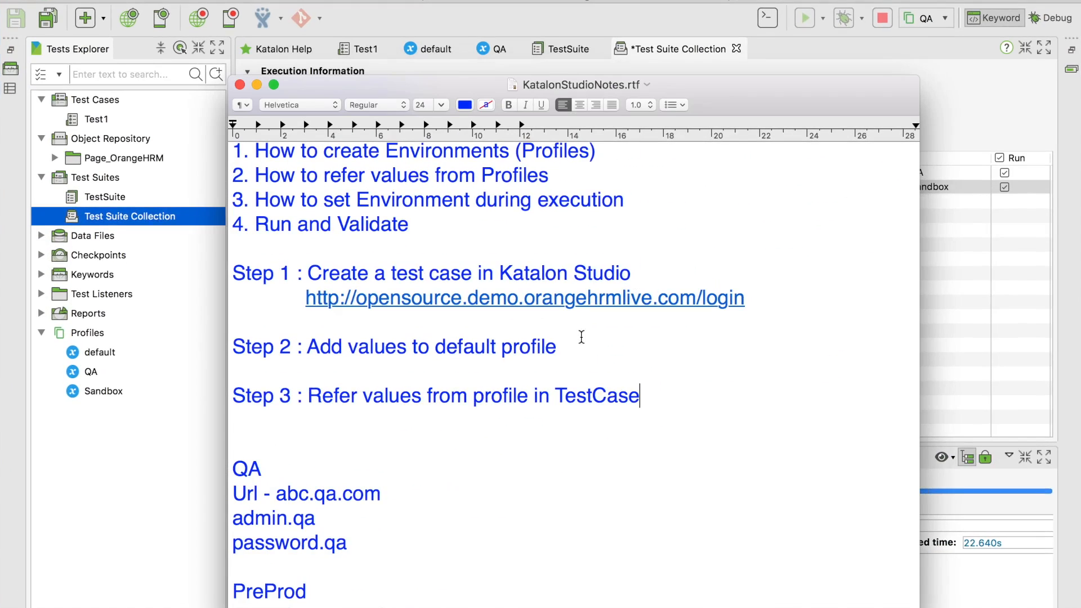
Add Step 4 (run with different profiles) and Step 5 'Run and validate from command line' to the notes
key("Return")
key("Return")
type("Step 4 : Run TestCase, TestSuite and TestSuiteCollection with different pro")
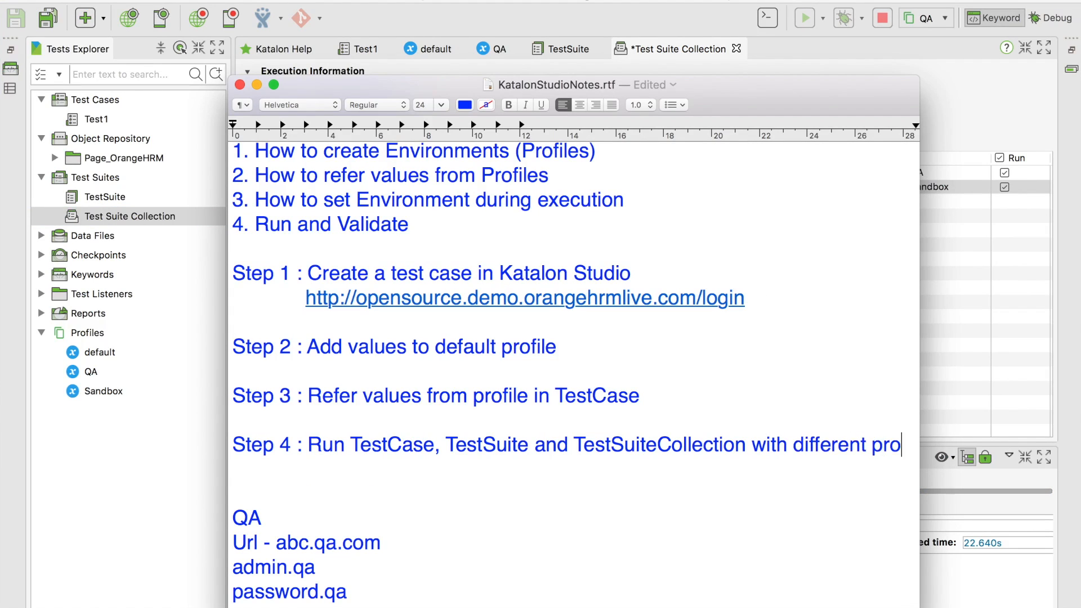
type("files and valid")
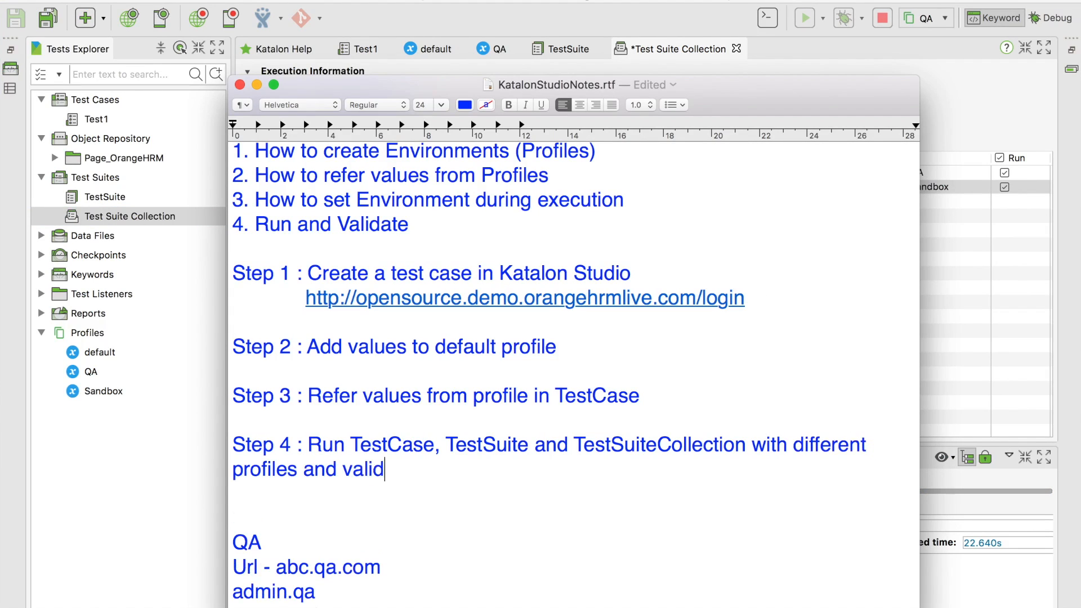
type("ate")
key("Return")
key("Return")
type("Step ")
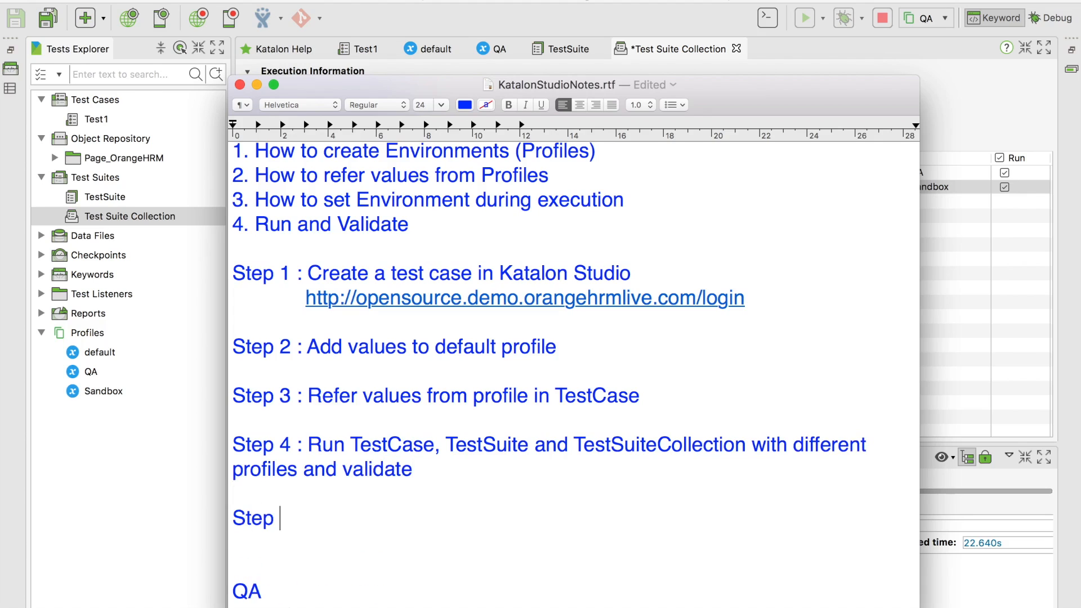
type("5 : Run and va")
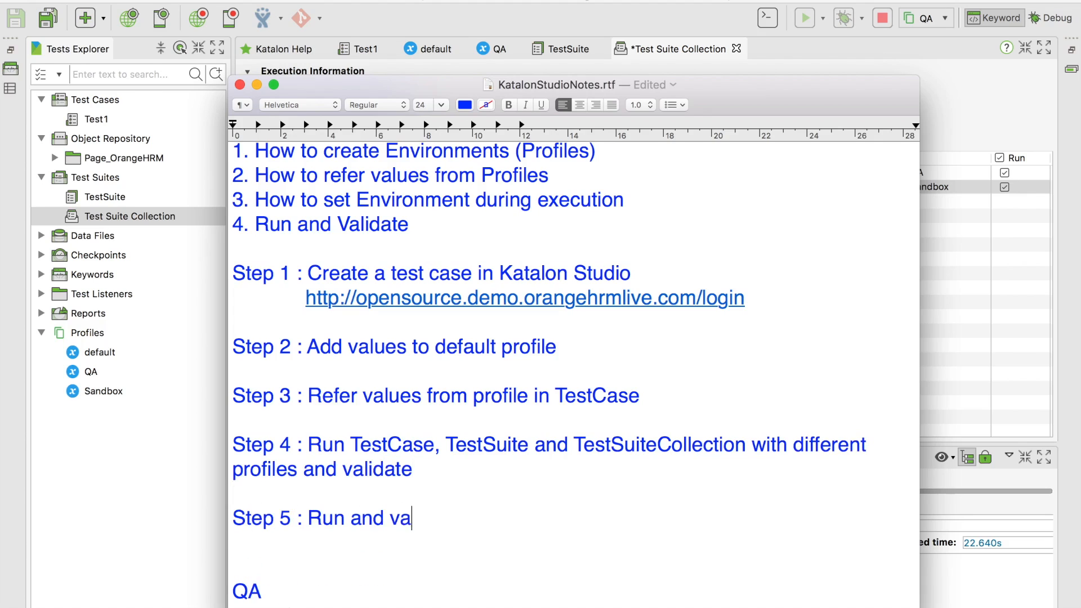
type("lidate from co")
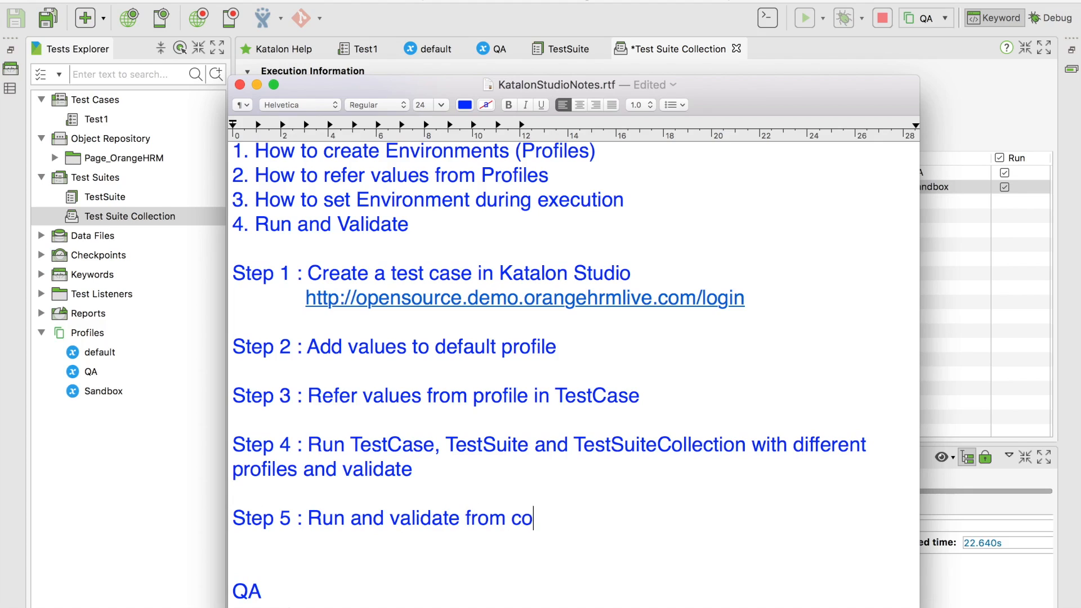
type("mmand line")
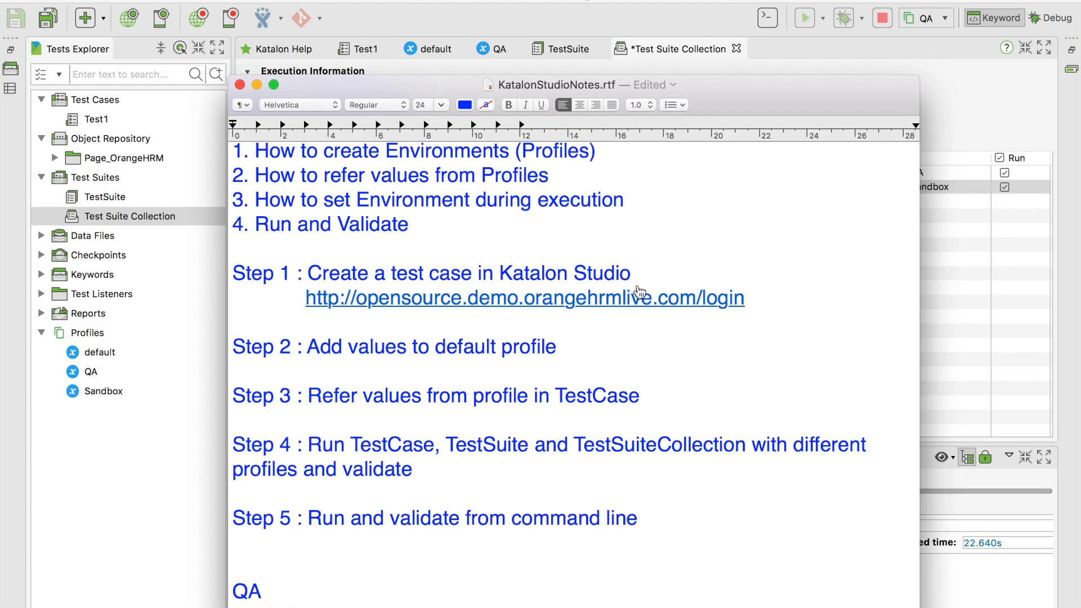
left_click(949, 105)
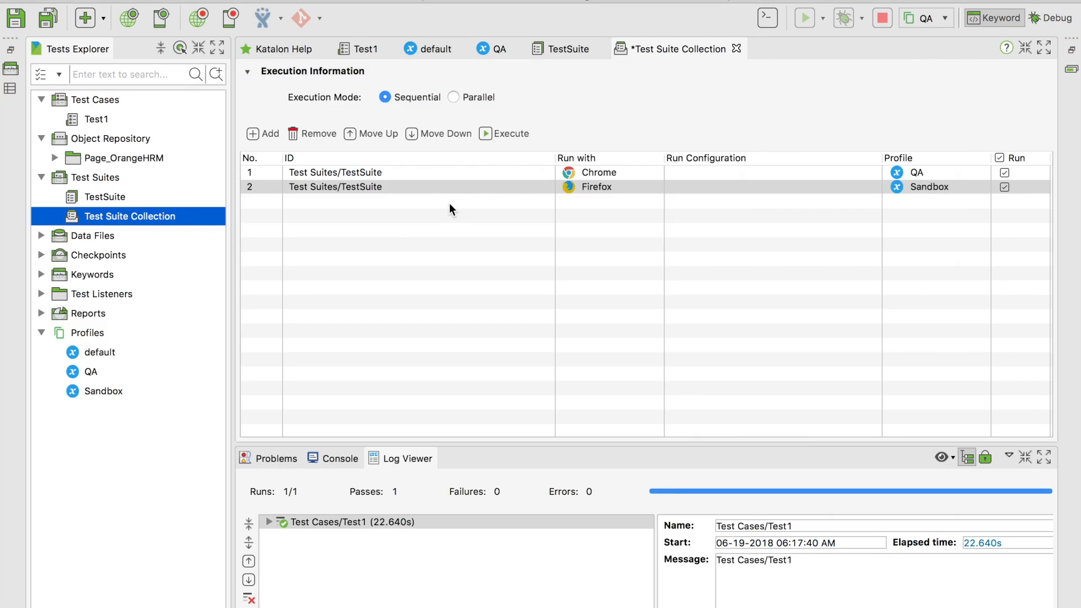
Search 'katalon studio' in the browser and scroll down the Execution Profile documentation page
key("ctrl+Right")
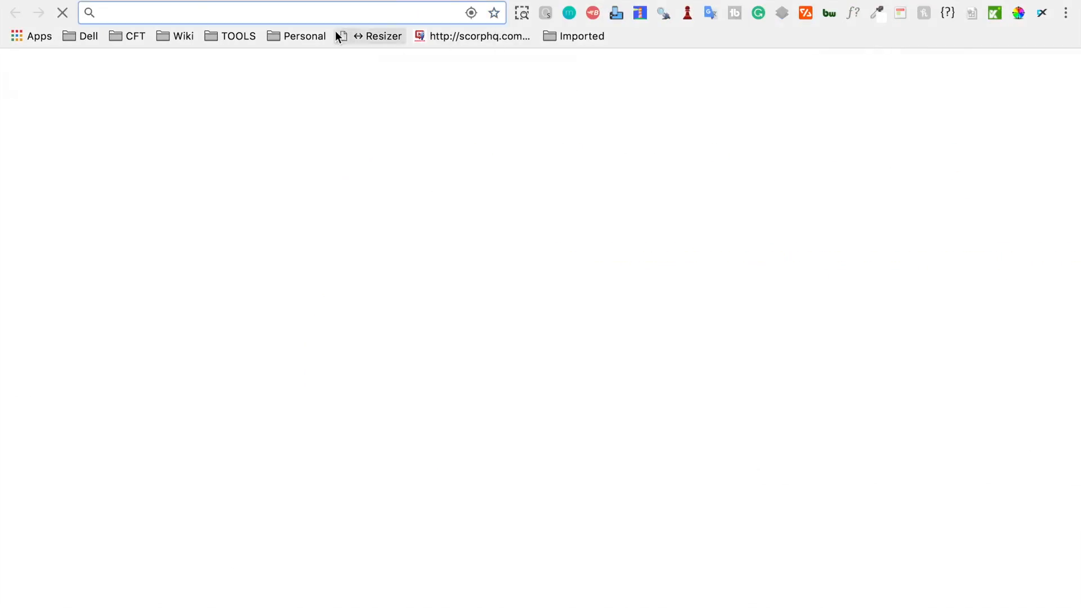
type("katalon studio")
key("Return")
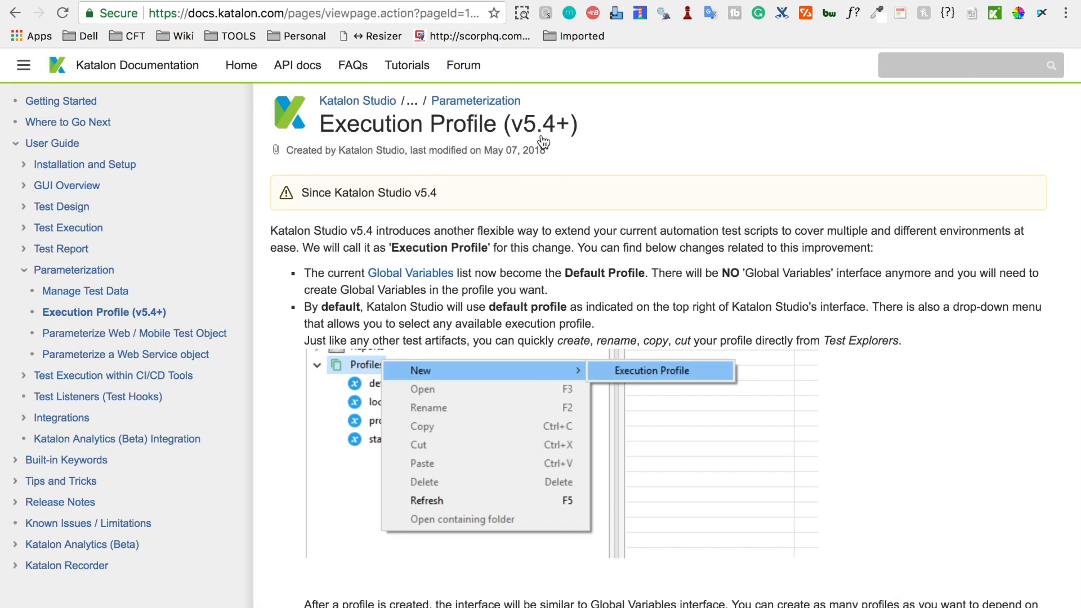
scroll(454, 233, "down", 2)
scroll(455, 237, "down", 10)
scroll(456, 245, "down", 13)
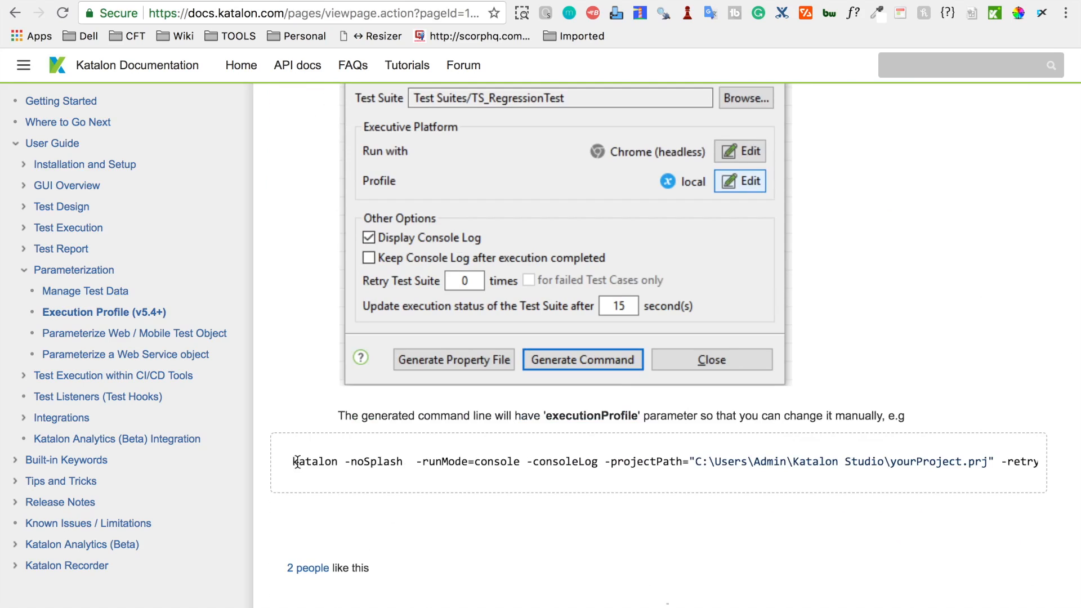
Select the -executionProfile="local" parameter in the page's command-line example
left_click_drag(299, 461, 535, 462)
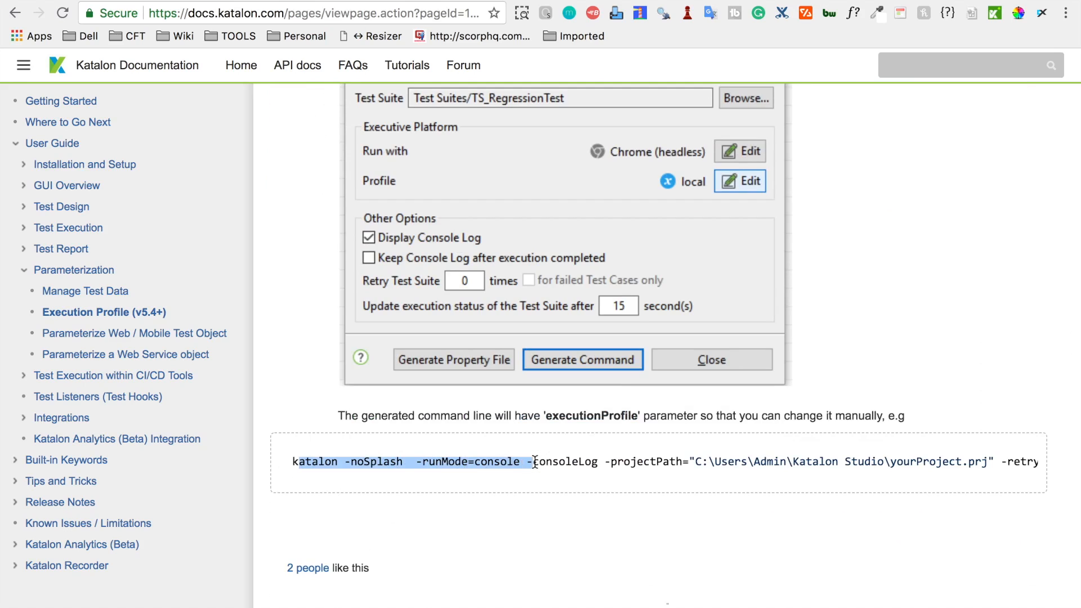
scroll(753, 462, "right", 3)
scroll(753, 461, "right", 10)
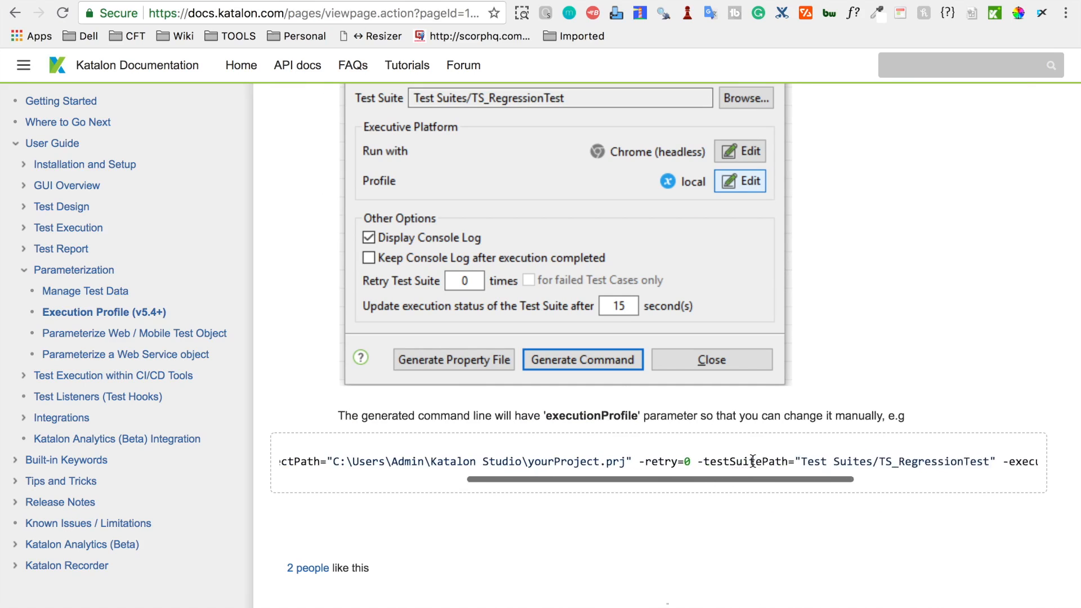
scroll(753, 462, "right", 3)
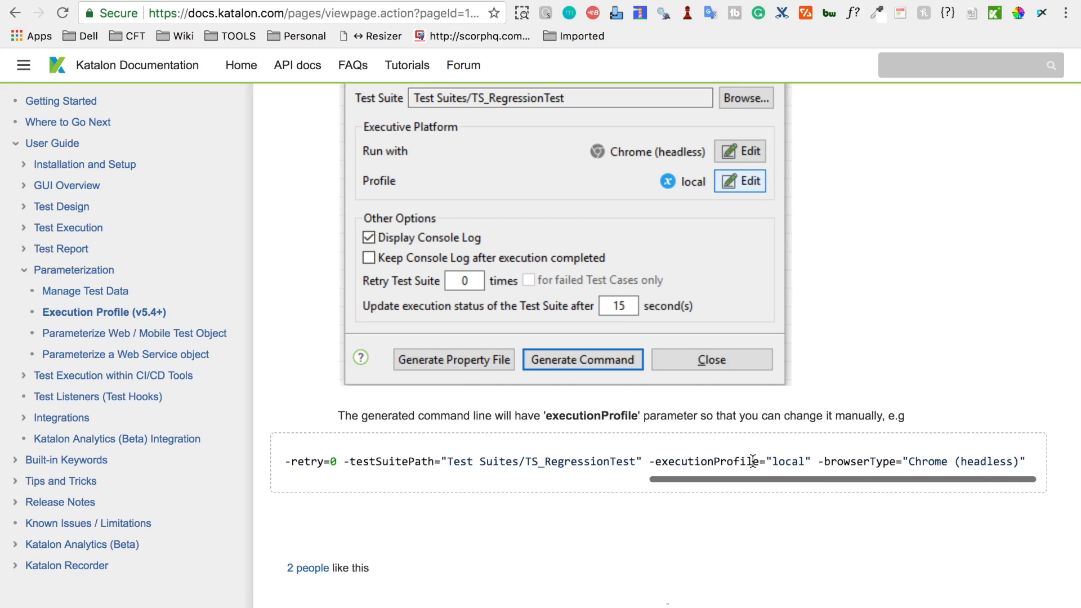
left_click_drag(811, 462, 650, 462)
key("super+c")
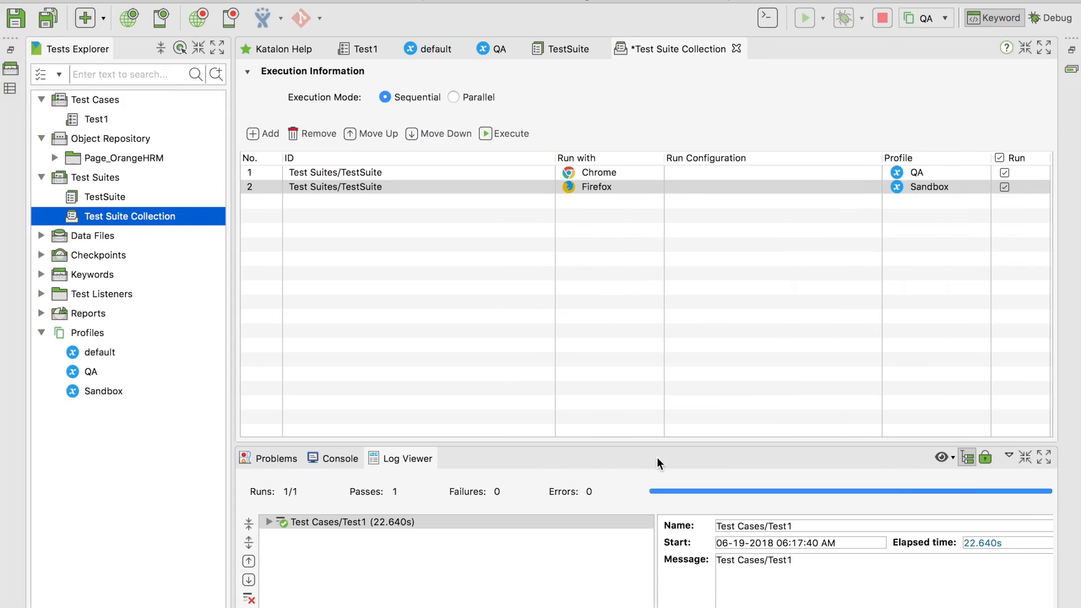
left_click(657, 457)
Paste -executionProfile="local" on a new line under Step 5 in the TextEdit notes
key("ctrl+Up")
left_click(824, 302)
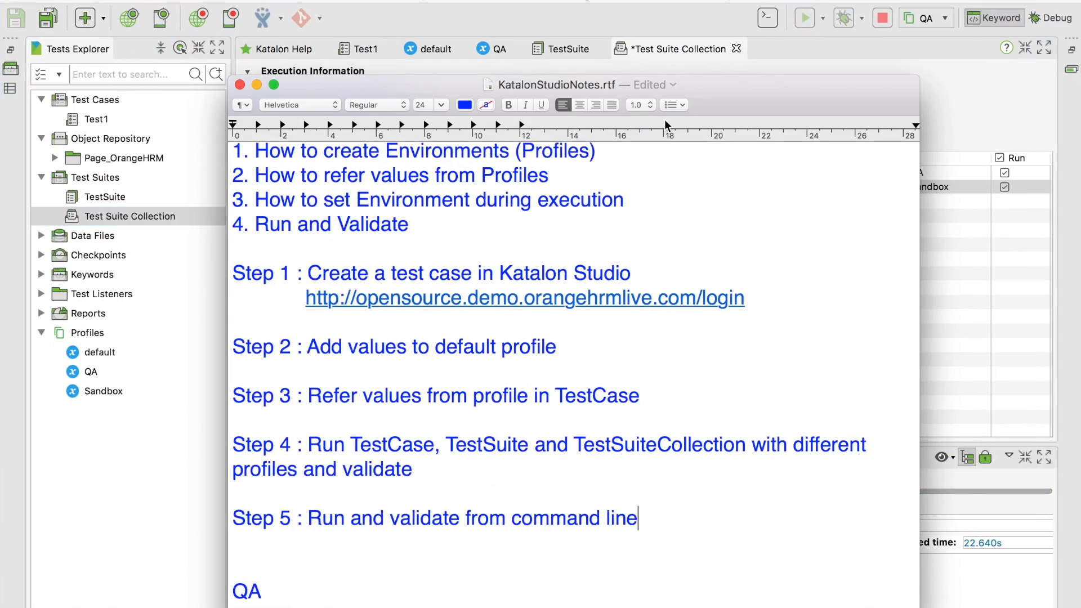
left_click_drag(732, 94, 732, 45)
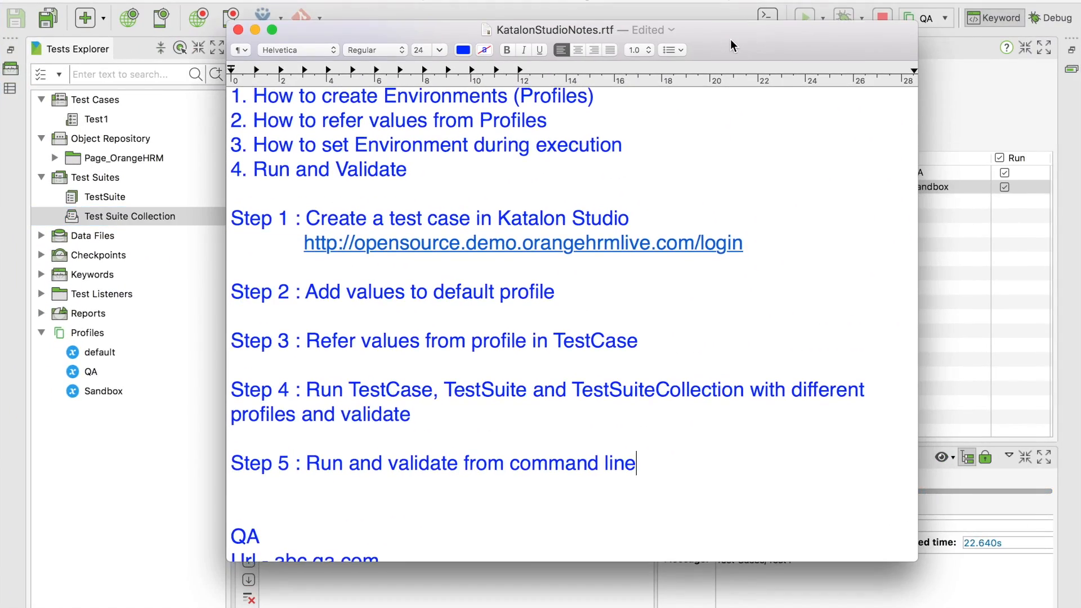
key("Return")
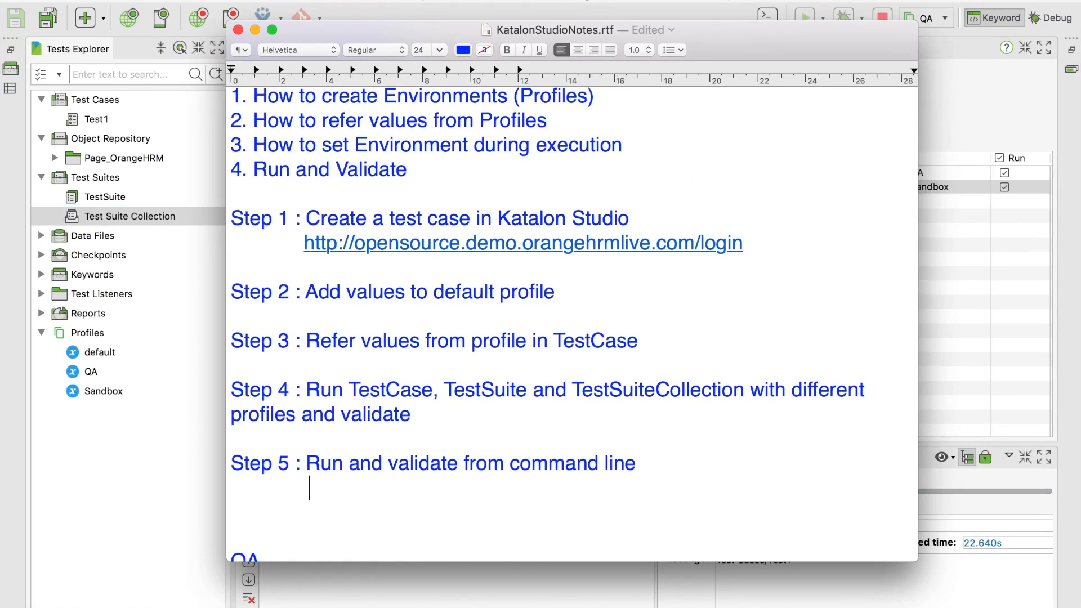
key("super+v")
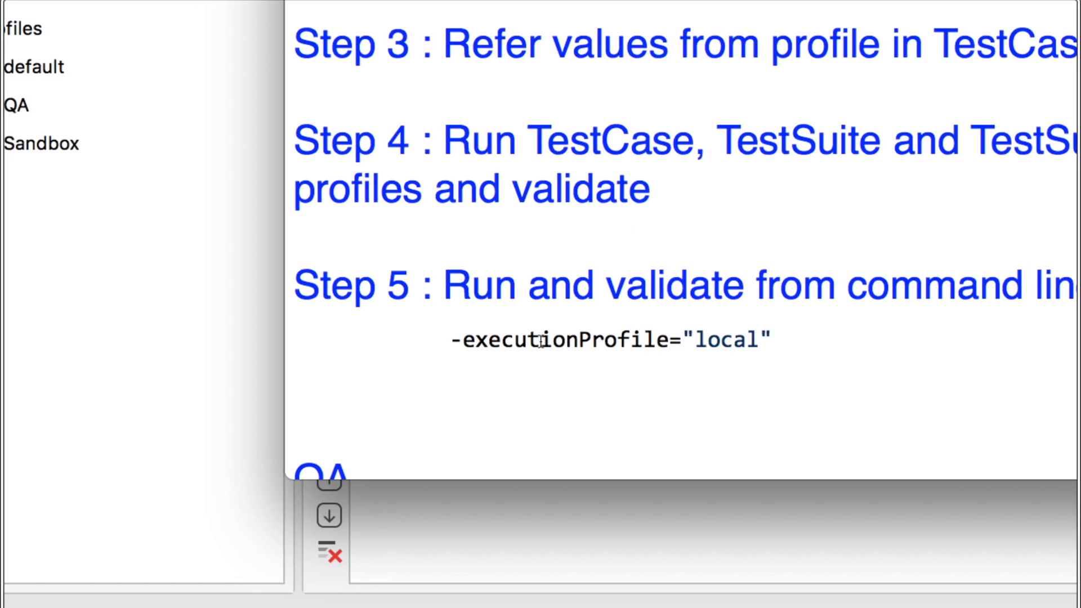
double_click(355, 489)
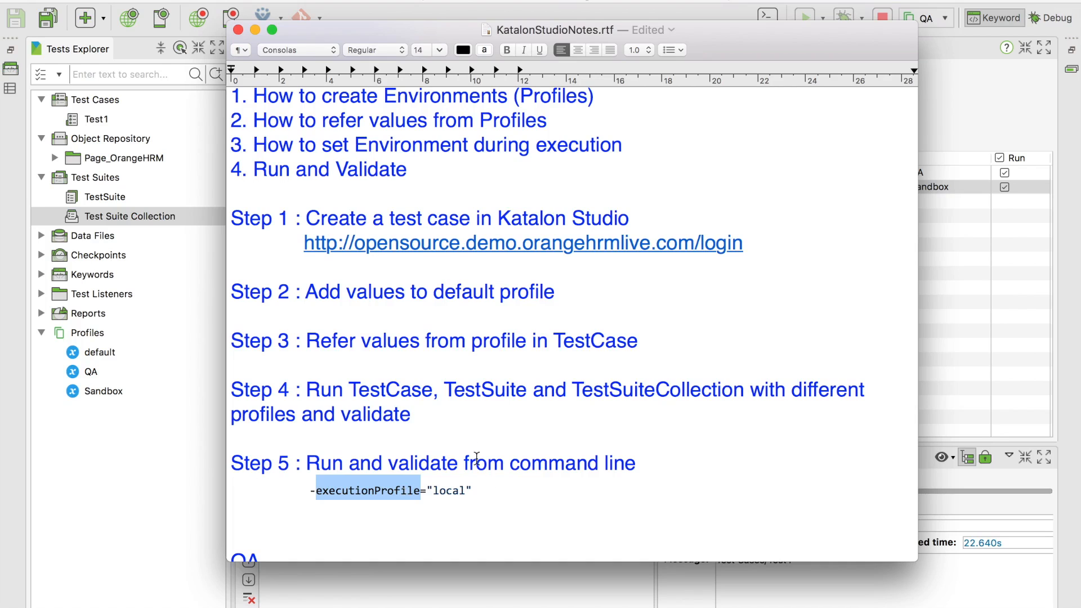
scroll(476, 458, "up", 6)
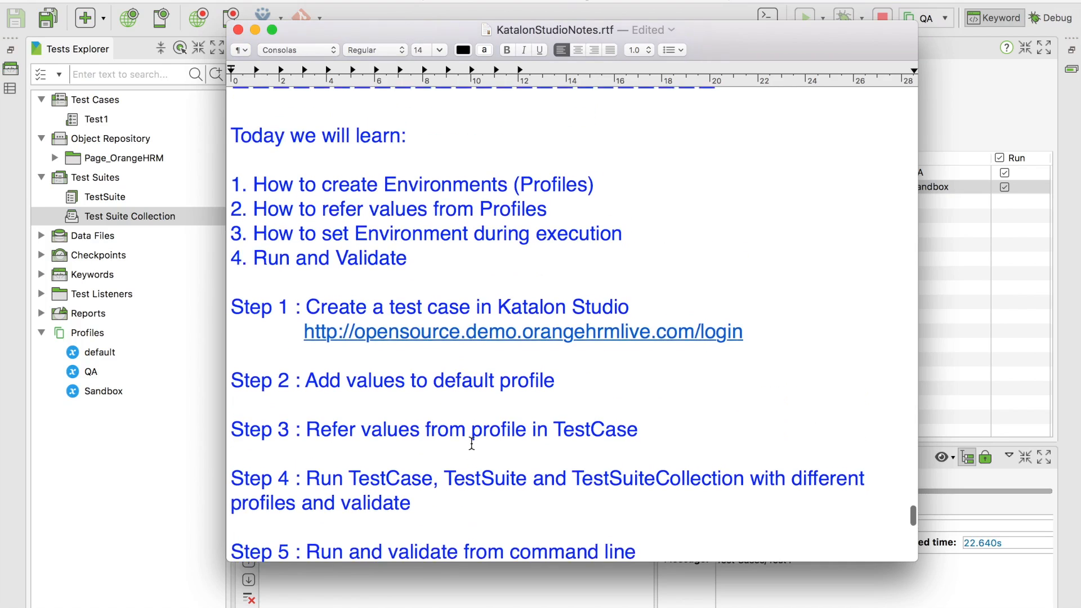
scroll(472, 443, "up", 1)
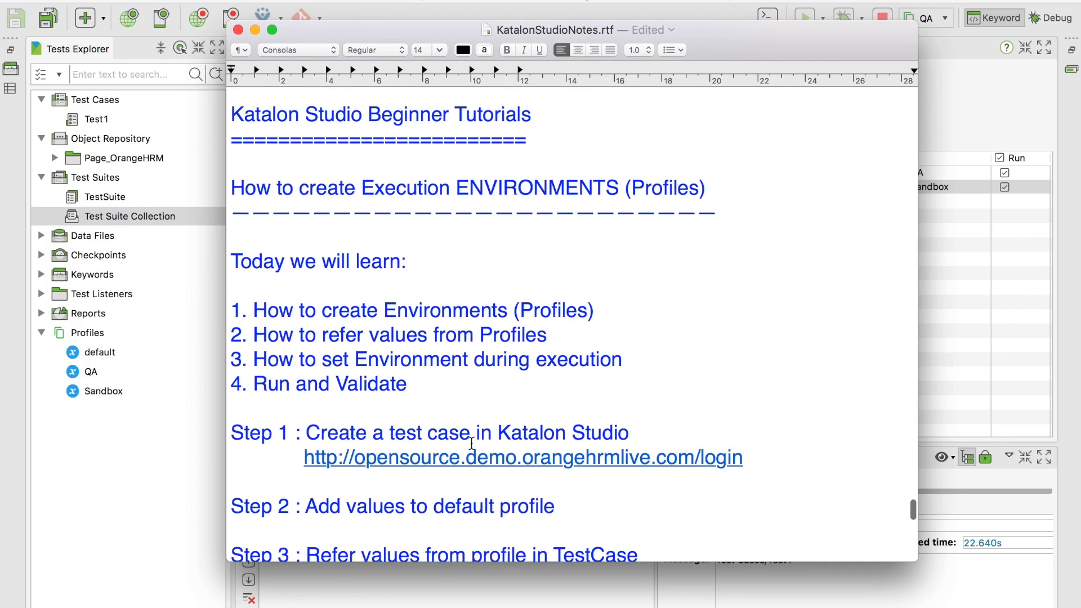